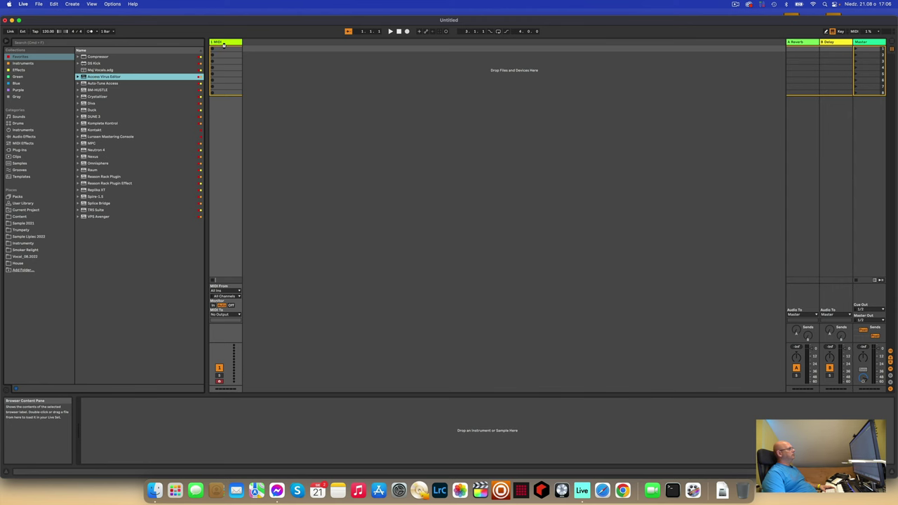
- Load Access Virus Editor on the MIDI track and set its UI scheme to TI mkII and model to Virus TI-range
left_click_drag(224, 44, 421, 73)
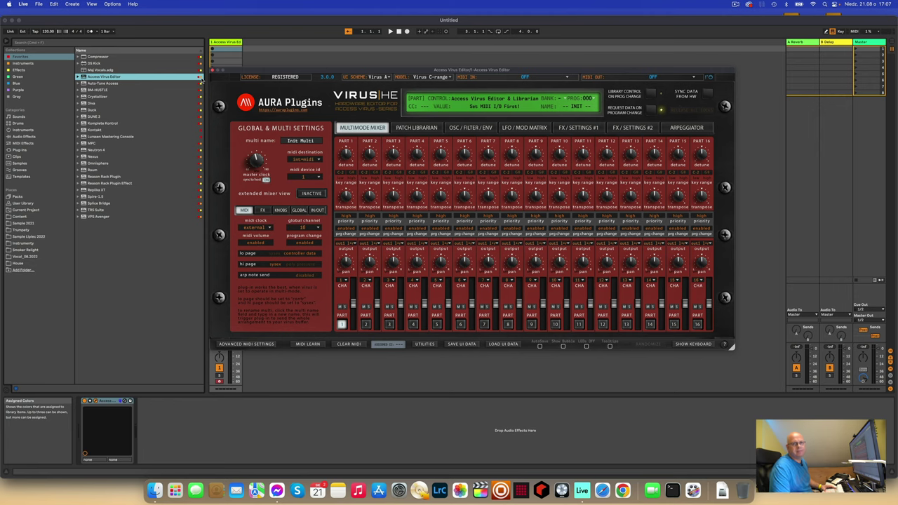
left_click_drag(410, 73, 429, 77)
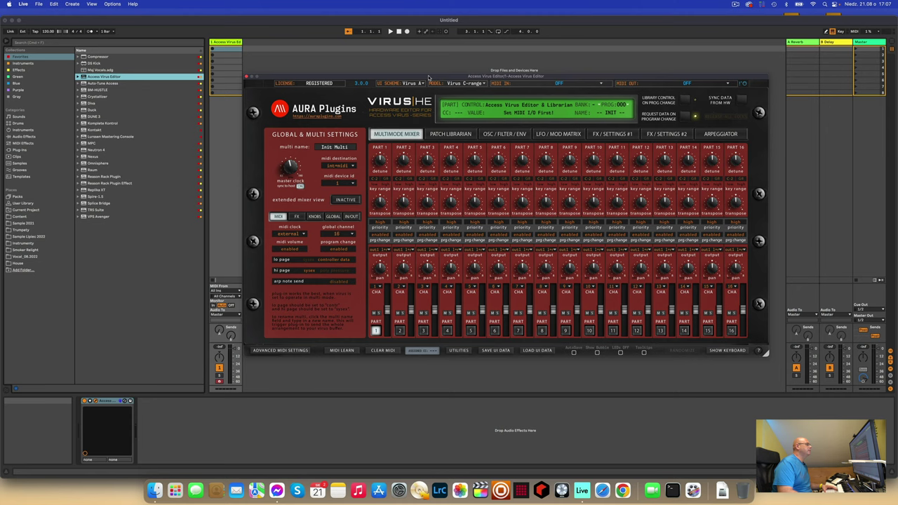
left_click(423, 84)
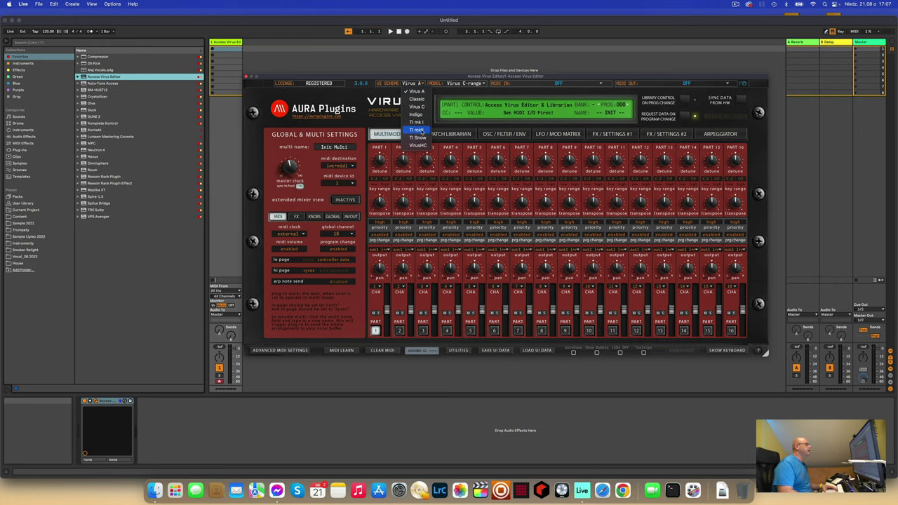
left_click(419, 130)
left_click(481, 84)
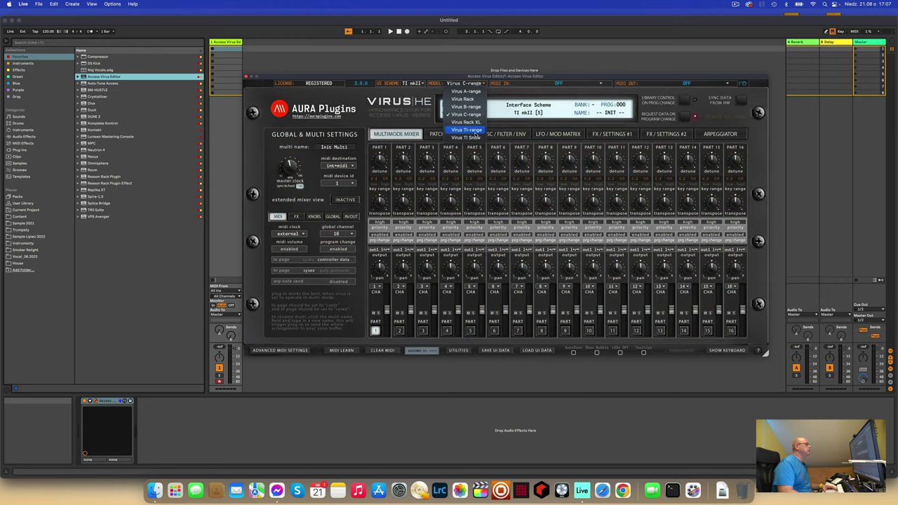
left_click(479, 130)
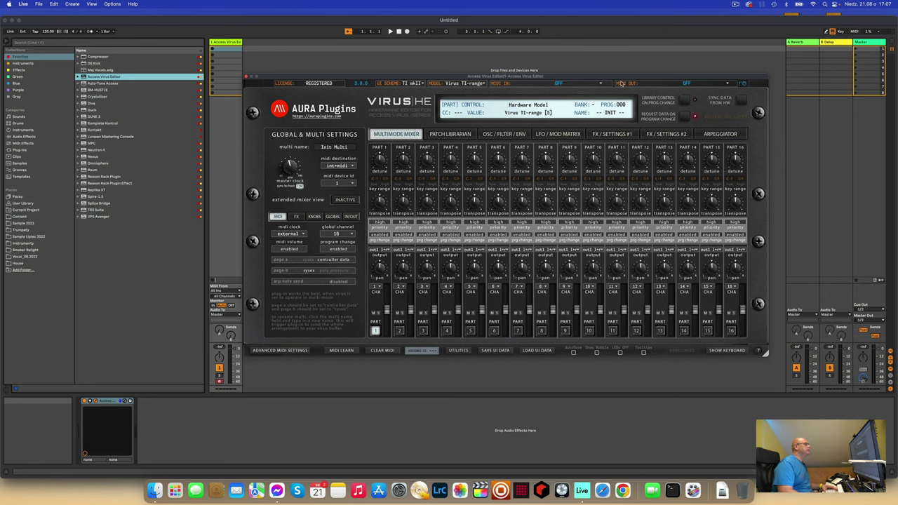
- Set the plug-in's MIDI input and output to Virus TI USB Plugin I/O and close its window
left_click(593, 83)
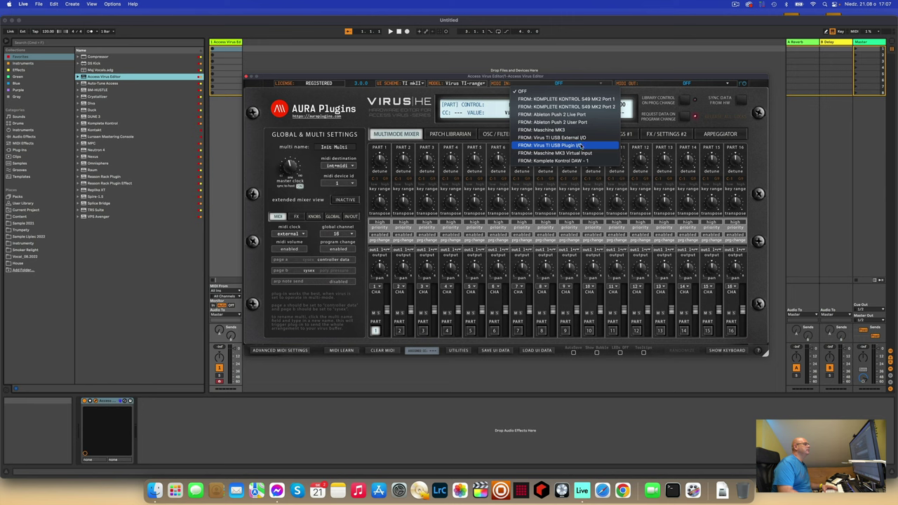
left_click(585, 146)
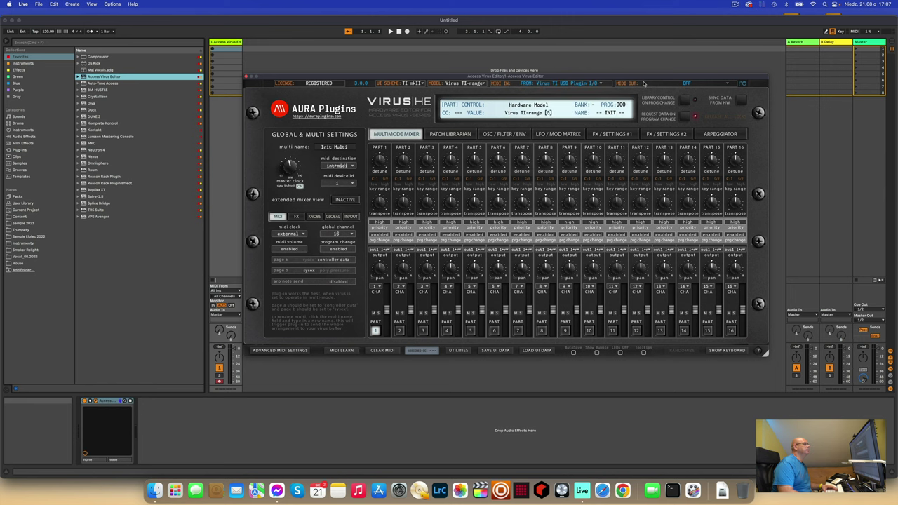
left_click(646, 84)
left_click(669, 146)
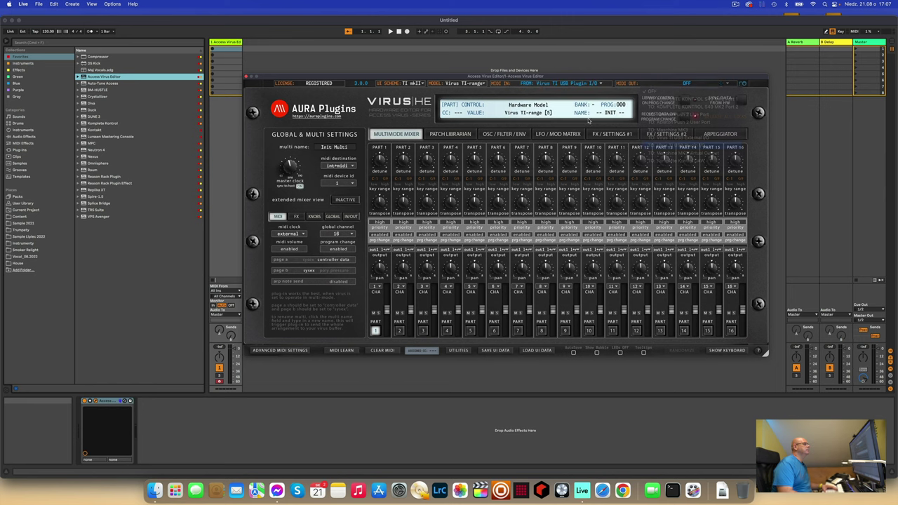
left_click_drag(518, 76, 583, 63)
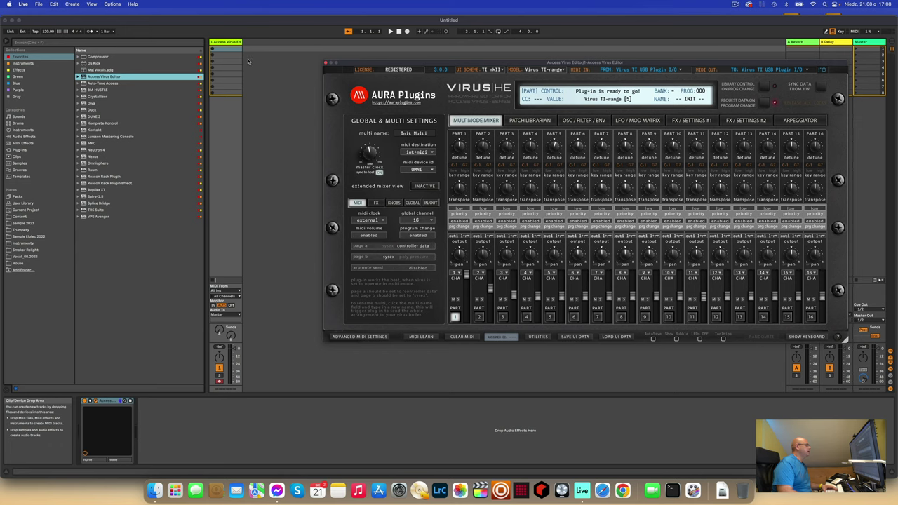
left_click_drag(375, 65, 394, 74)
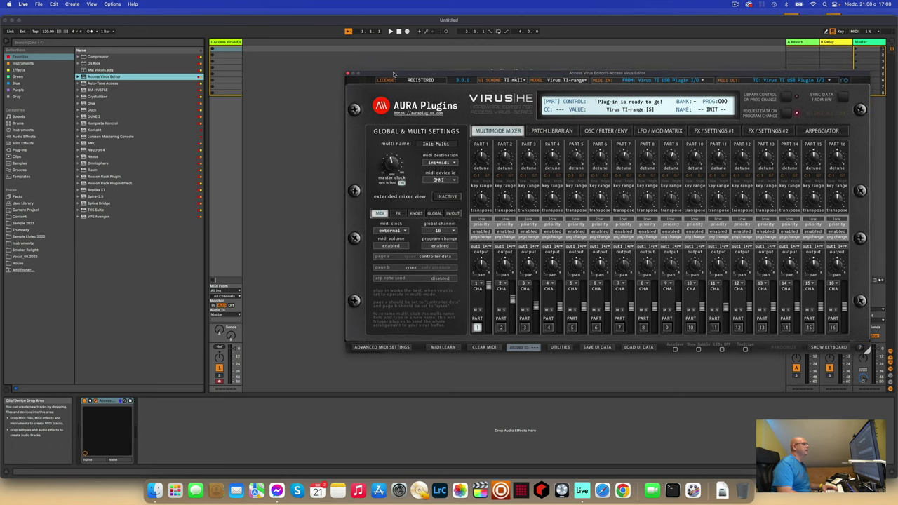
left_click(349, 75)
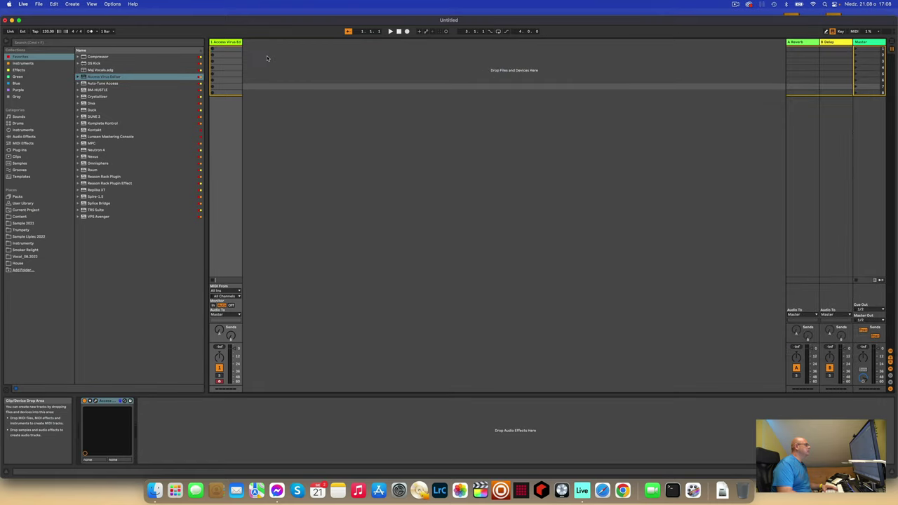
- Insert a second MIDI track and route its output to the Access Virus Editor track on channel 1-Access Virus Editor
right_click(293, 79)
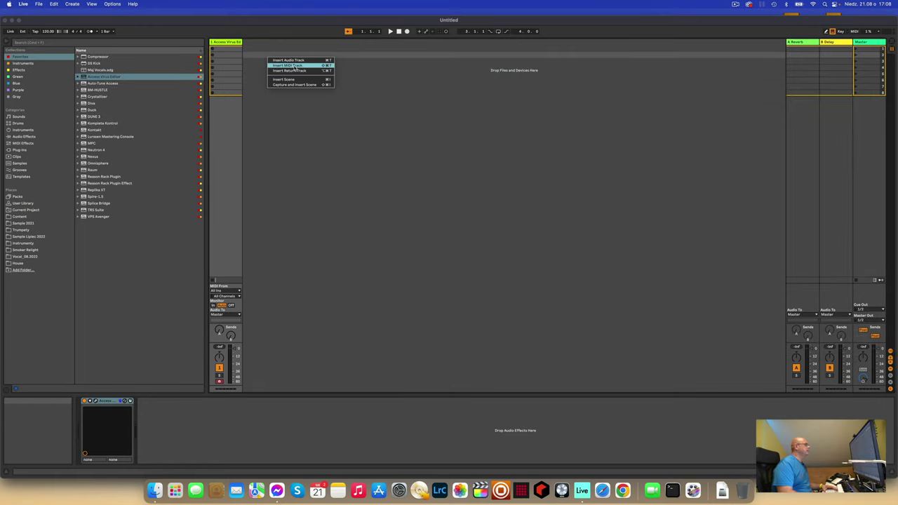
left_click(295, 66)
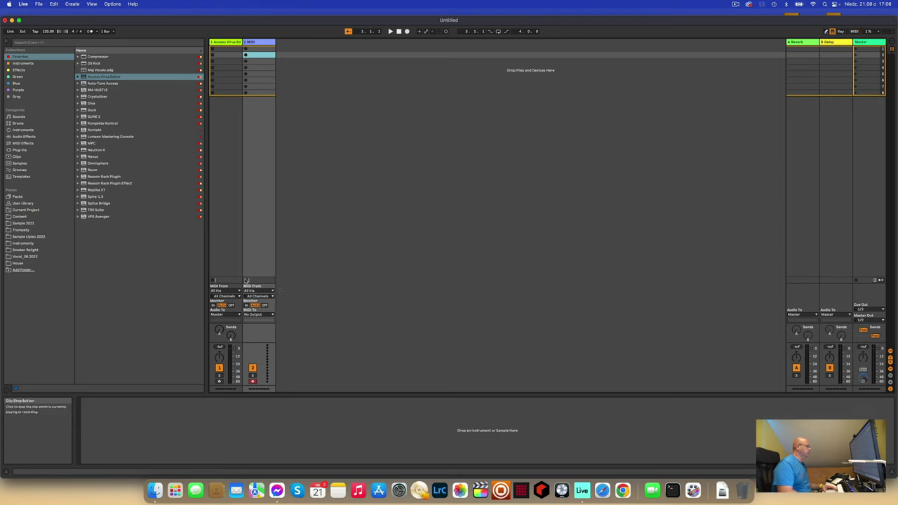
left_click(245, 314)
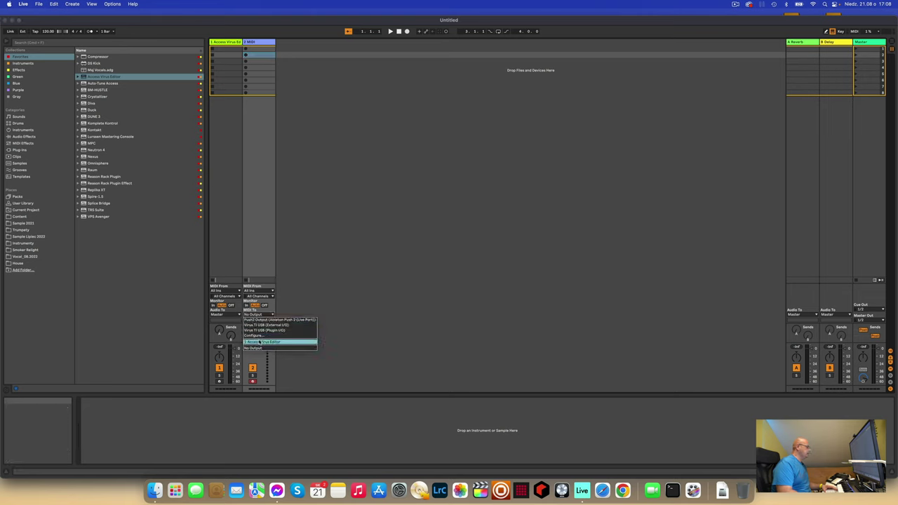
left_click(264, 342)
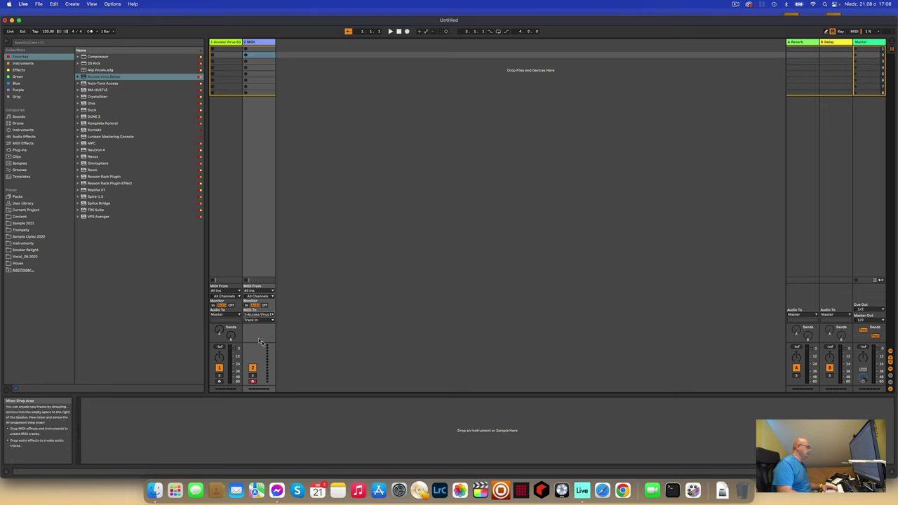
left_click(260, 321)
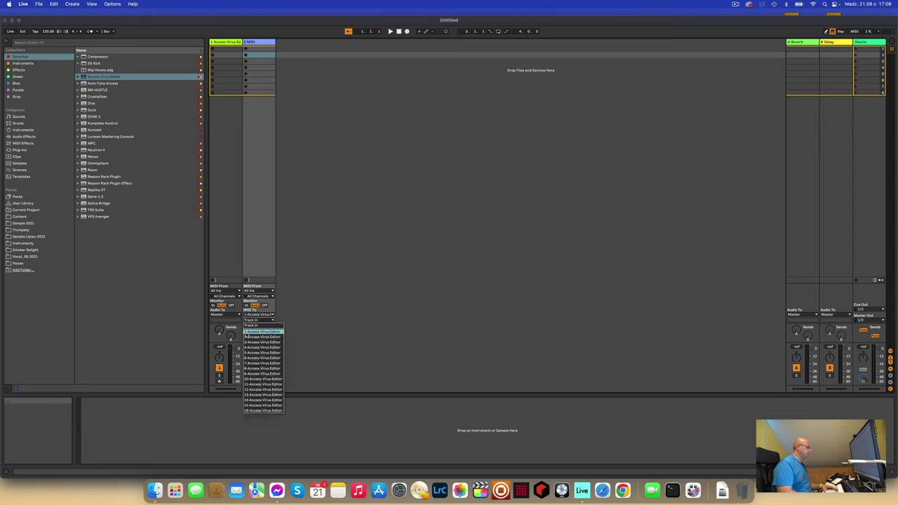
left_click(262, 332)
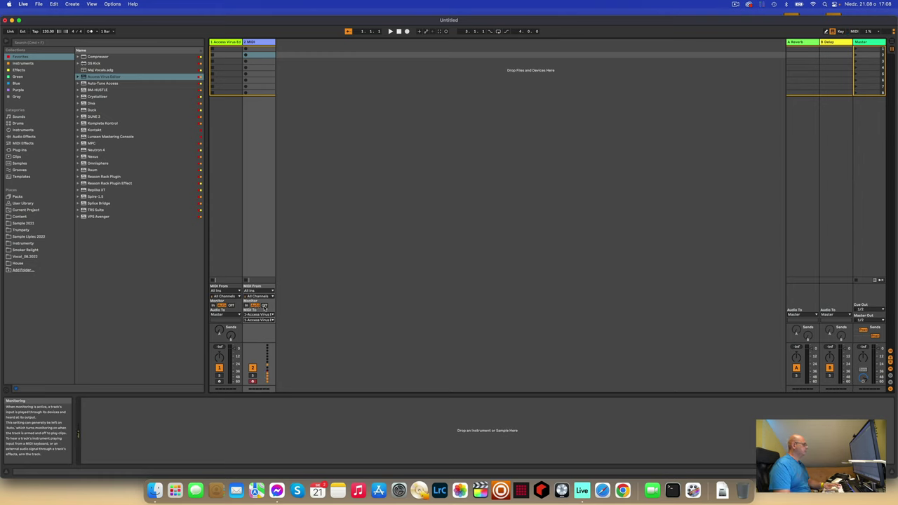
- Reopen the Access Virus Editor window from the first track and show its Patch Librarian
key("Left")
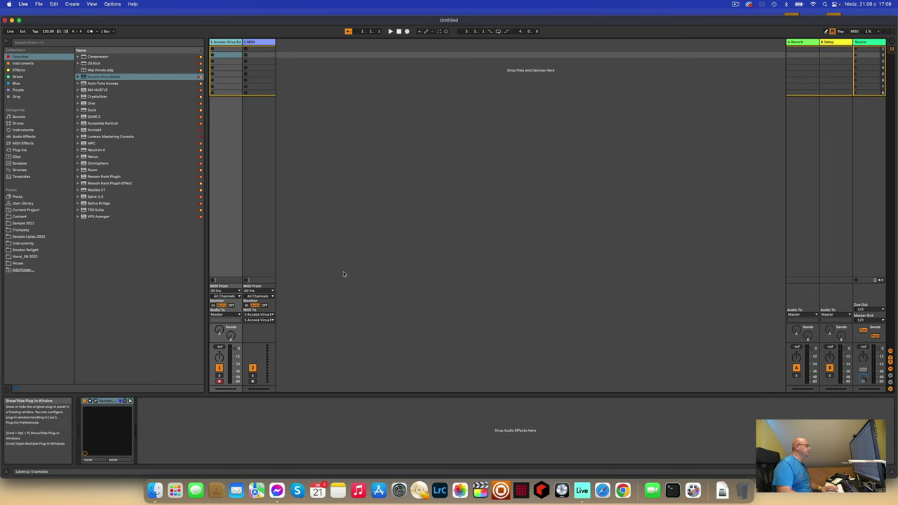
key("super+alt+p")
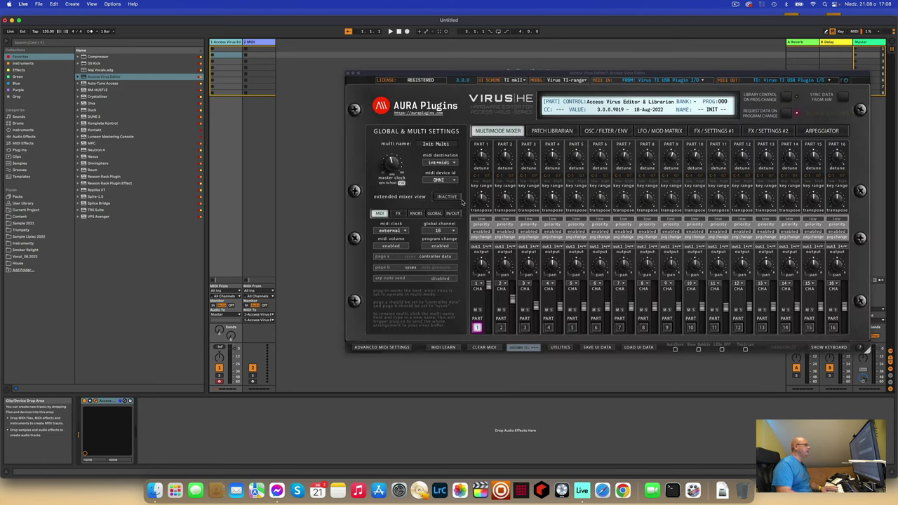
left_click(543, 132)
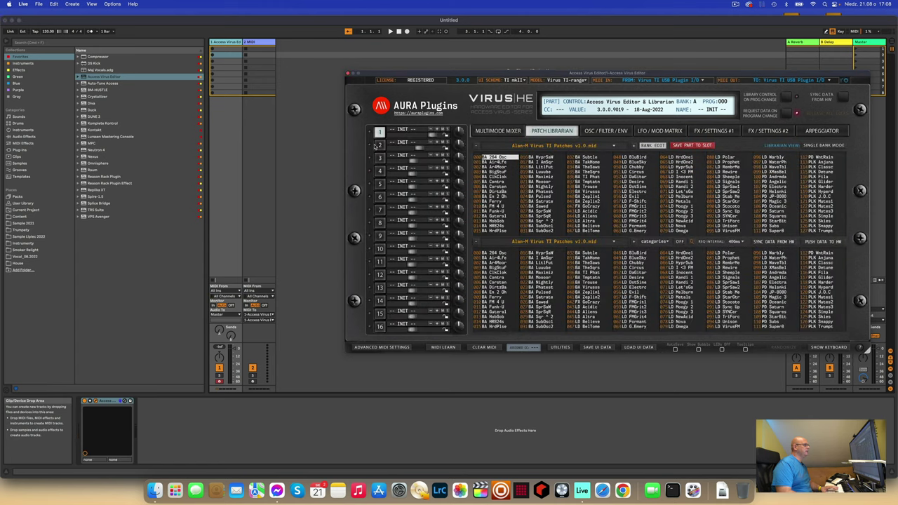
mouse_move(415, 75)
left_mouse_down()
mouse_move(404, 89)
mouse_move(414, 84)
left_mouse_up()
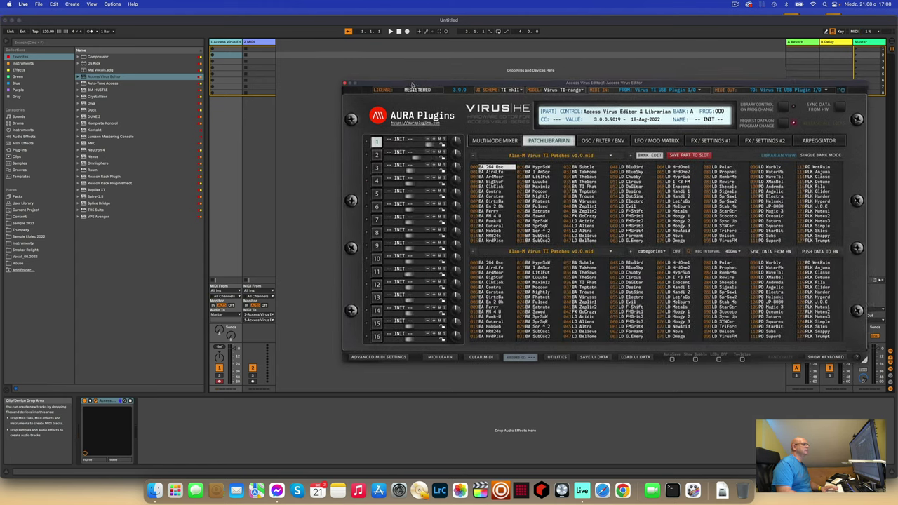
- Insert an audio track taking Ext. In 1/2 with monitoring set to In, and arm the second MIDI track
right_click(290, 59)
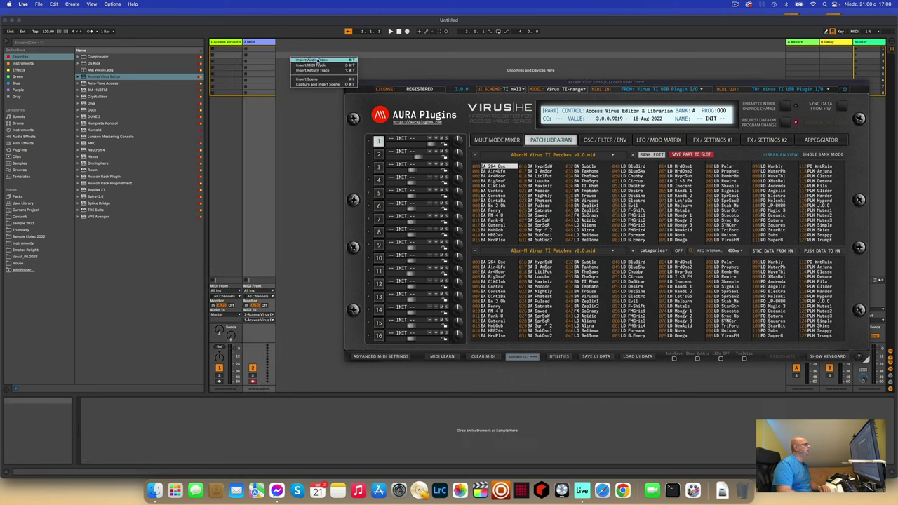
left_click(316, 61)
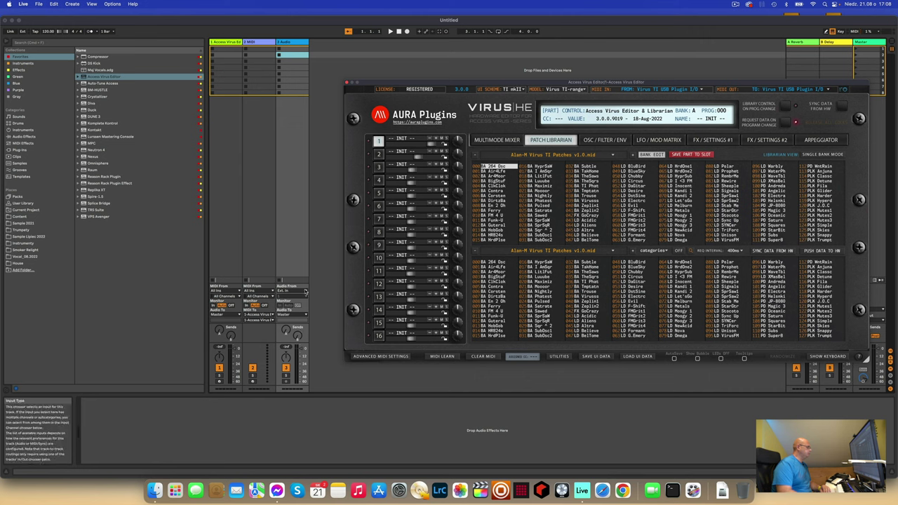
left_click(304, 291)
left_click(305, 290)
left_click(306, 295)
left_click(299, 302)
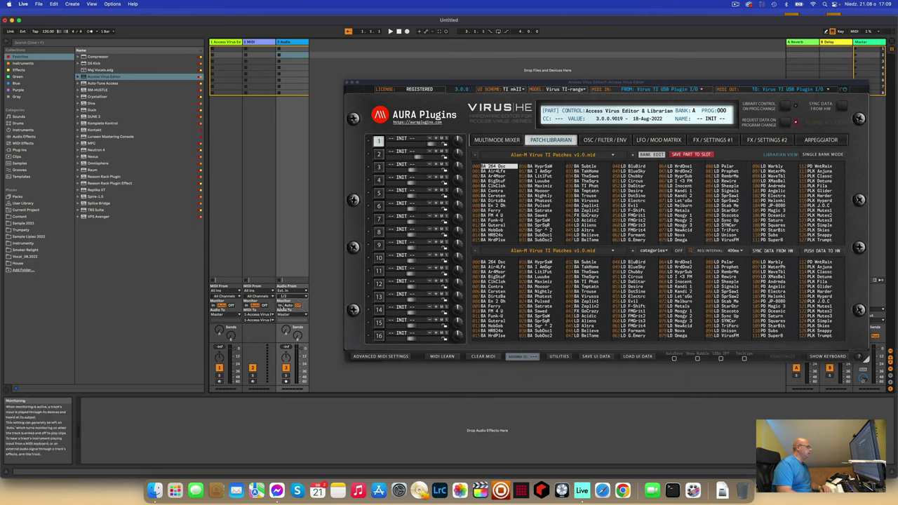
left_click(280, 306)
left_click(253, 381)
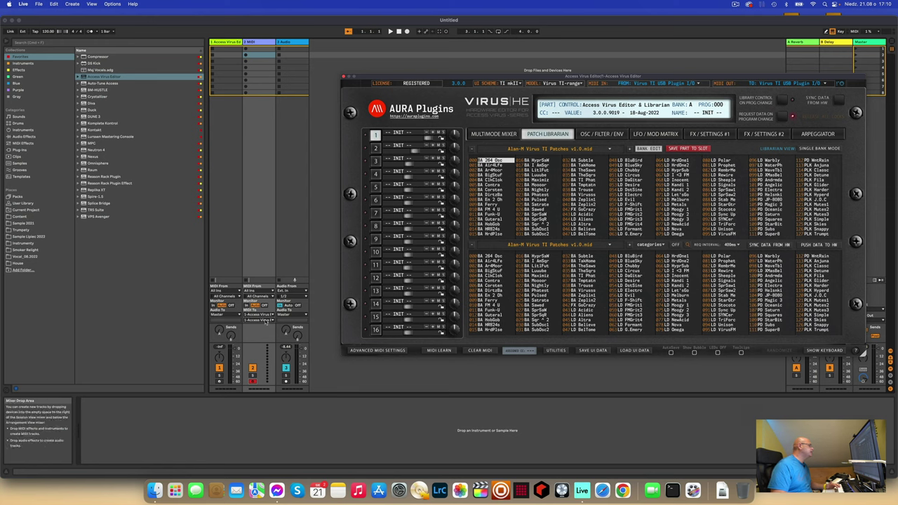
- Load the patches BA 264 Osc, BA Air4Lfe and BA BigStuf one after another into part 1 to audition them
left_click(225, 199)
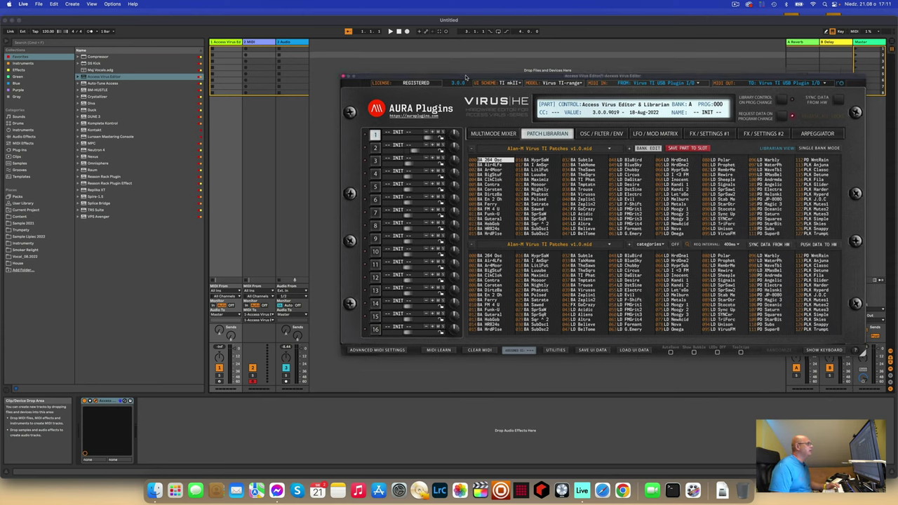
left_click_drag(464, 76, 440, 68)
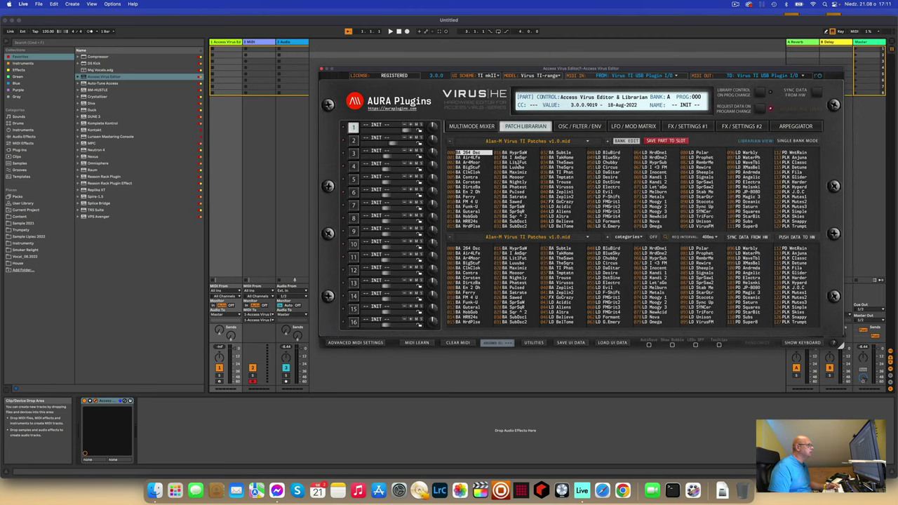
double_click(469, 152)
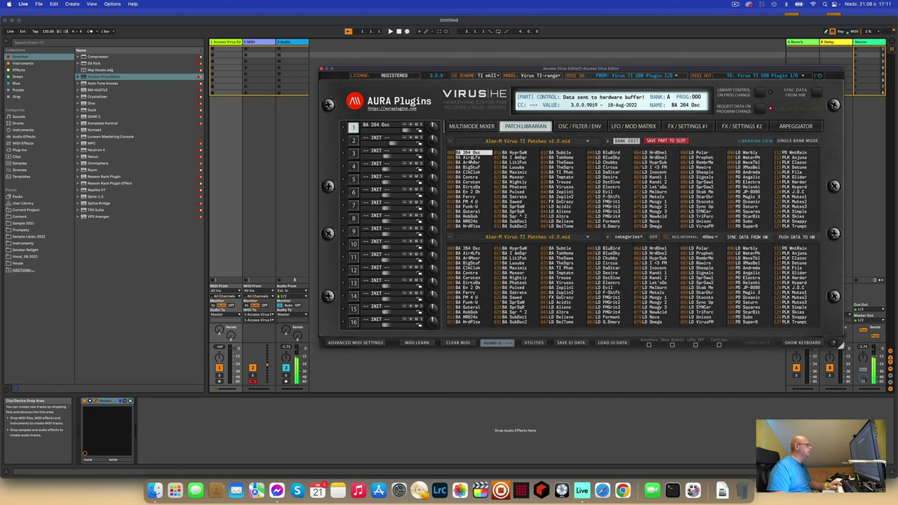
double_click(469, 157)
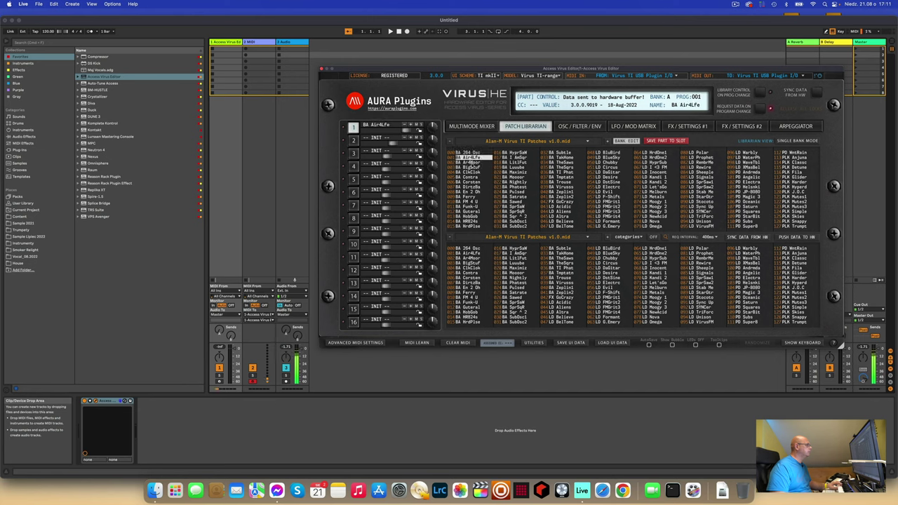
double_click(470, 167)
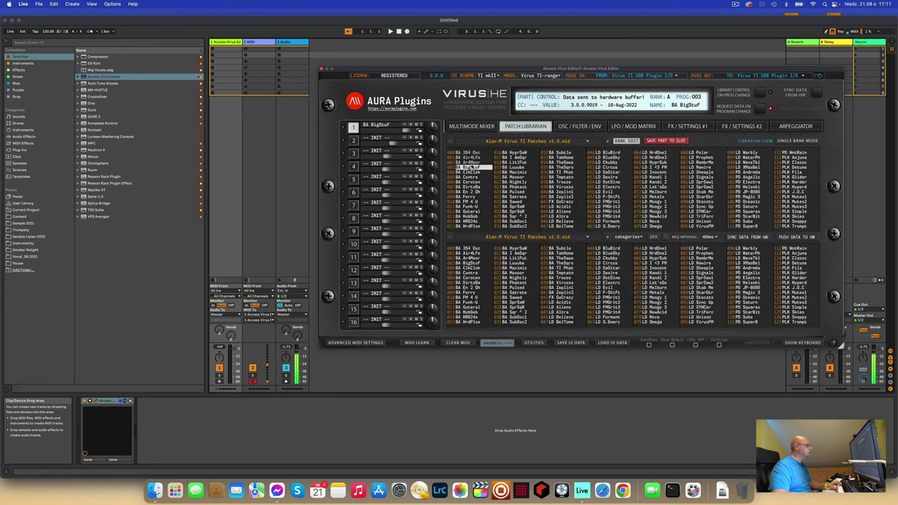
- Audition the subsequent bank A patches on part 1 one by one, from BA ClkClok down to BA HobGob
key("Down")
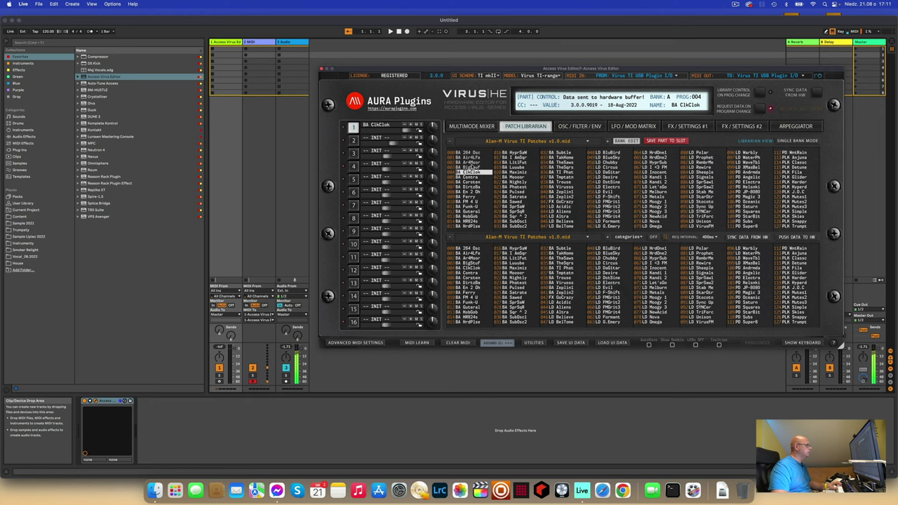
key("Down")
key("Down")
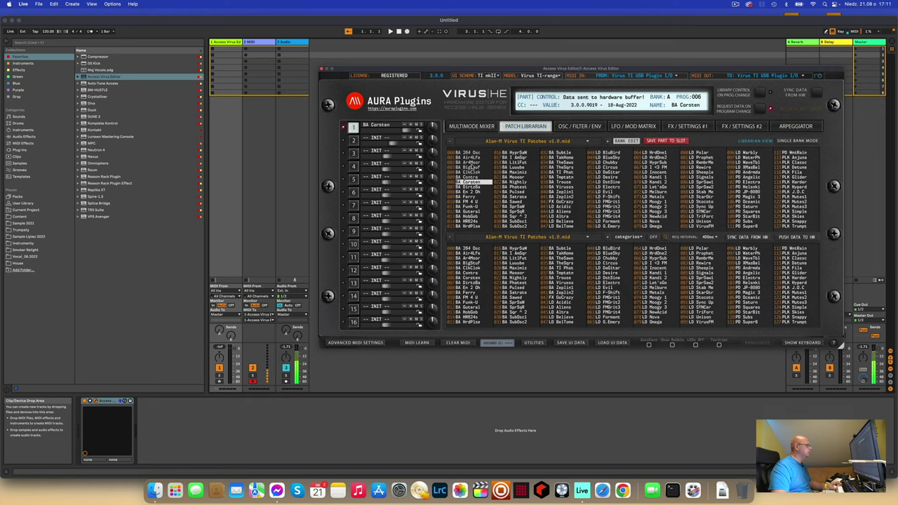
key("Down")
key("Down")
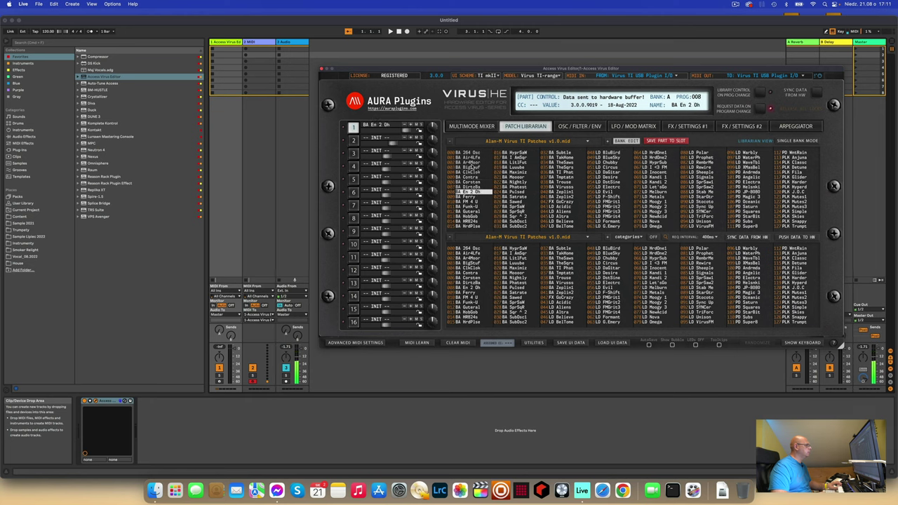
key("Down")
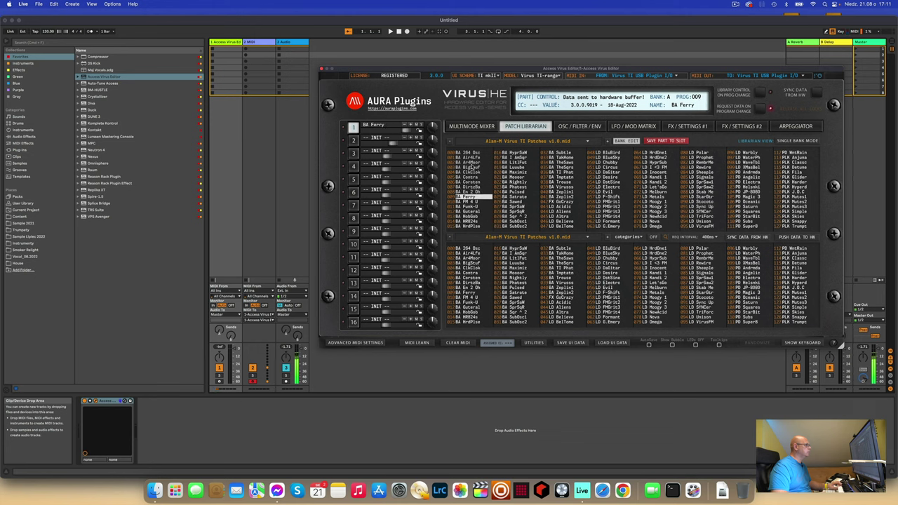
key("Down")
key("Down")
key("Down")
key("Down")
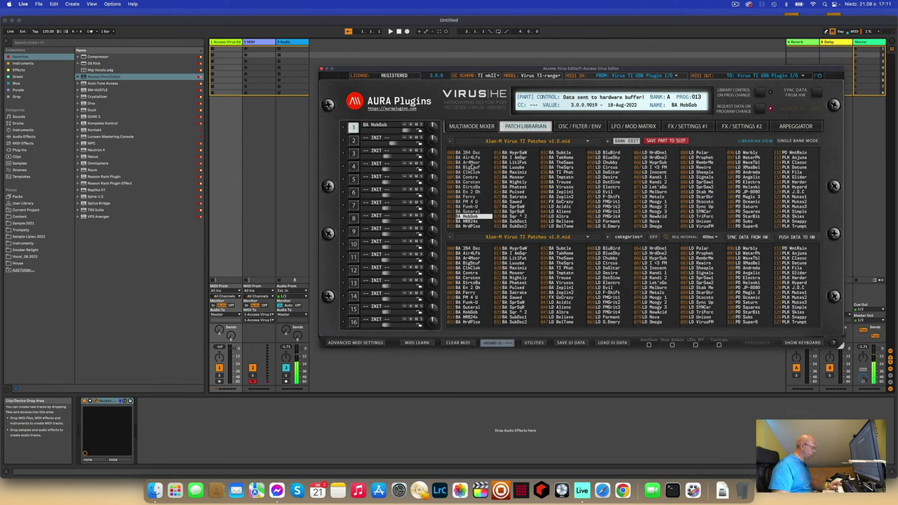
- Set record quantization to sixteenth notes and turn on the metronome, keeping the plug-in window clear of the tracks
left_click(54, 3)
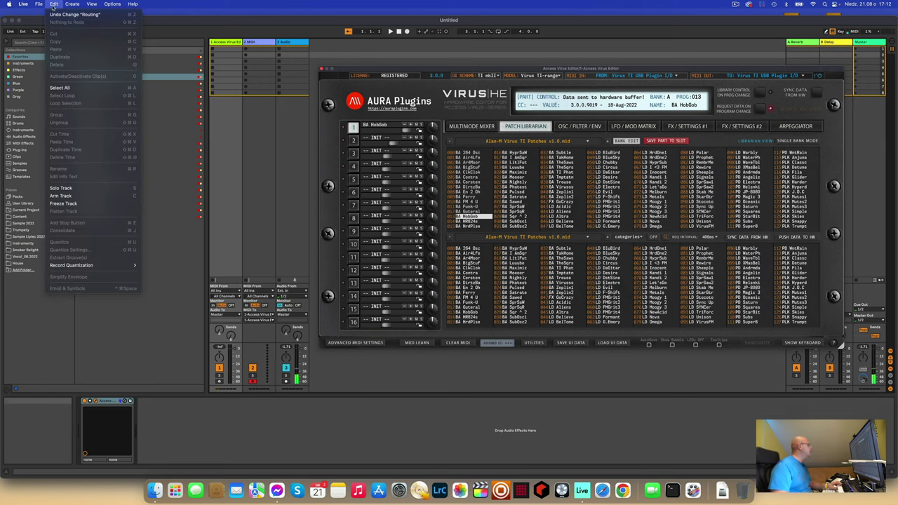
mouse_move(106, 265)
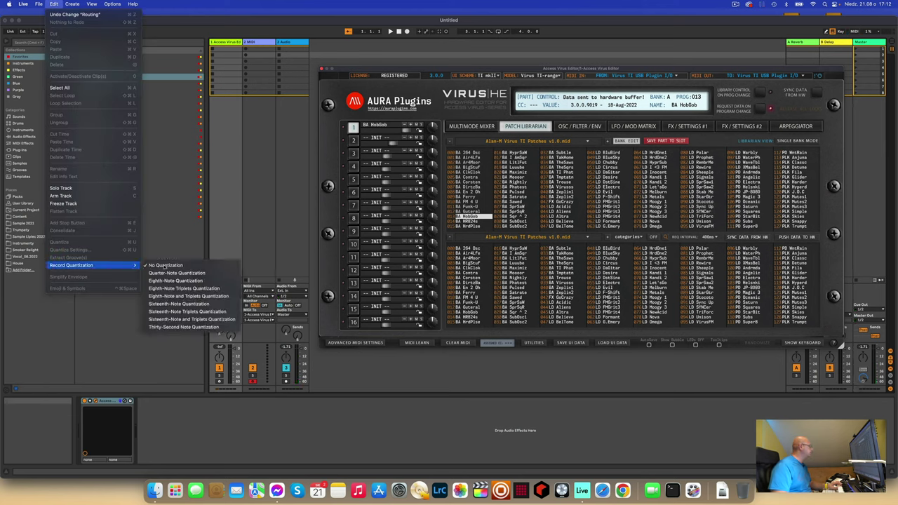
left_click(179, 304)
left_click_drag(351, 70, 386, 65)
left_click(91, 31)
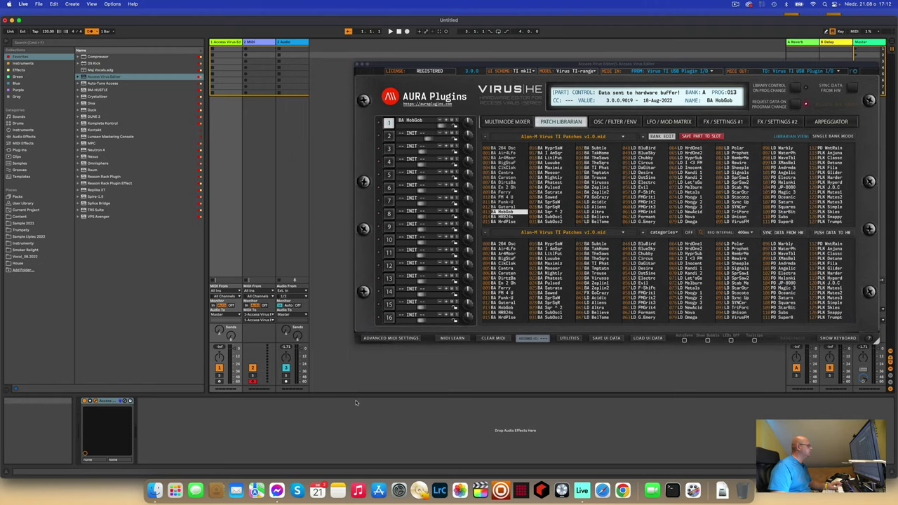
- Record a MIDI take into each of the first two slots of the second track and play back the second take
left_click(246, 51)
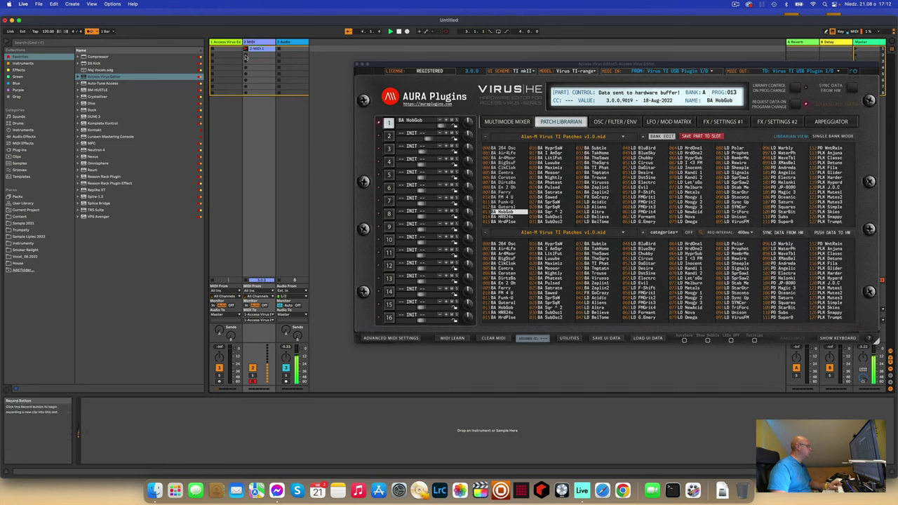
left_click(246, 55)
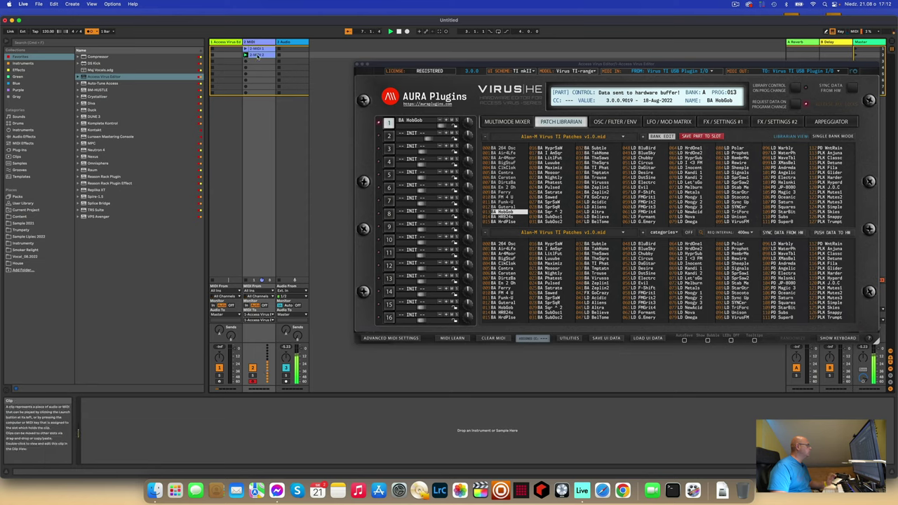
left_click(247, 55)
- Delete the first MIDI take, open the remaining clip's notes and select its last F1 note
left_click(261, 49)
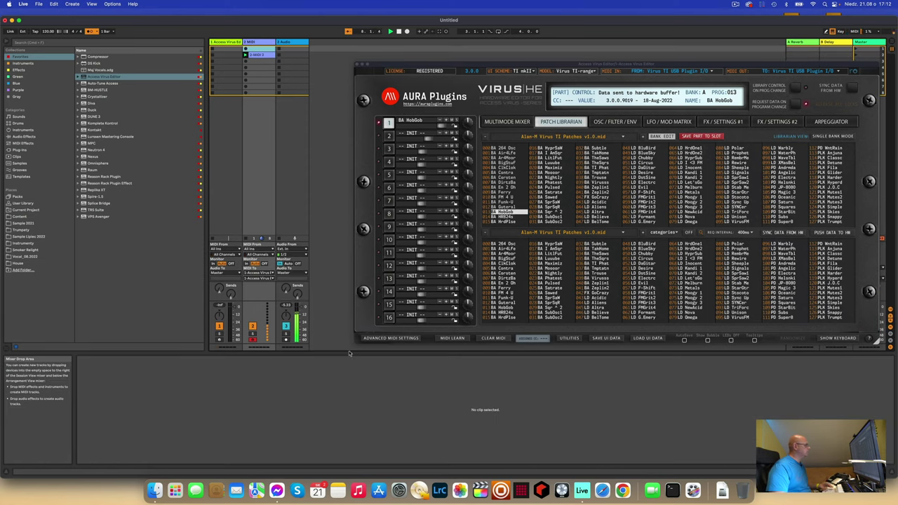
left_click(262, 55)
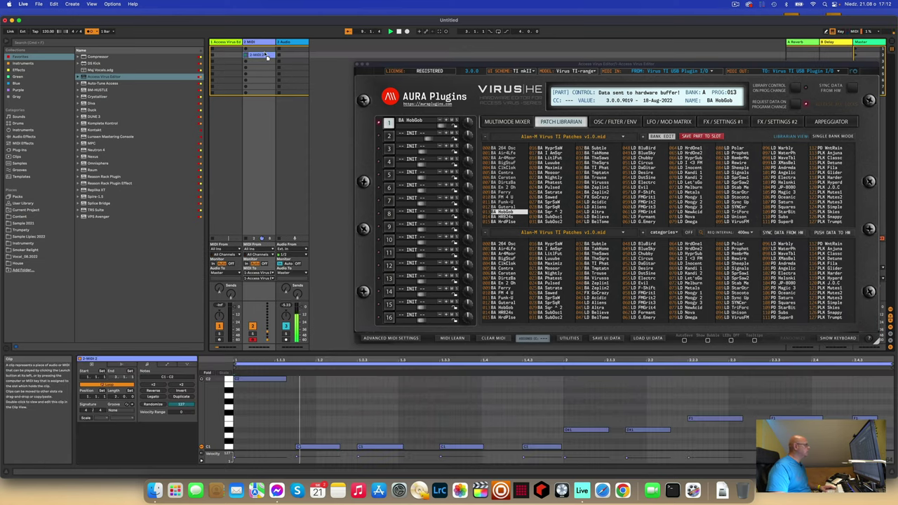
left_click(263, 50)
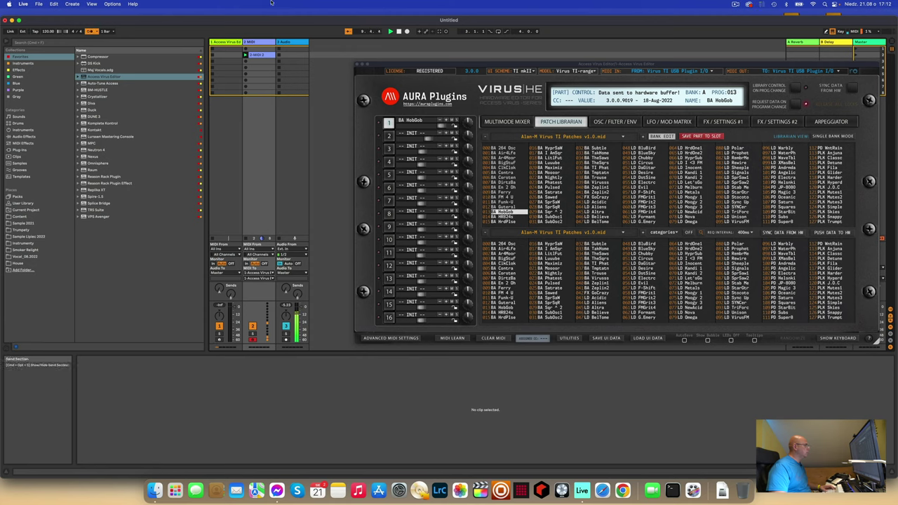
left_click(261, 54)
left_click(349, 402)
key("super+a")
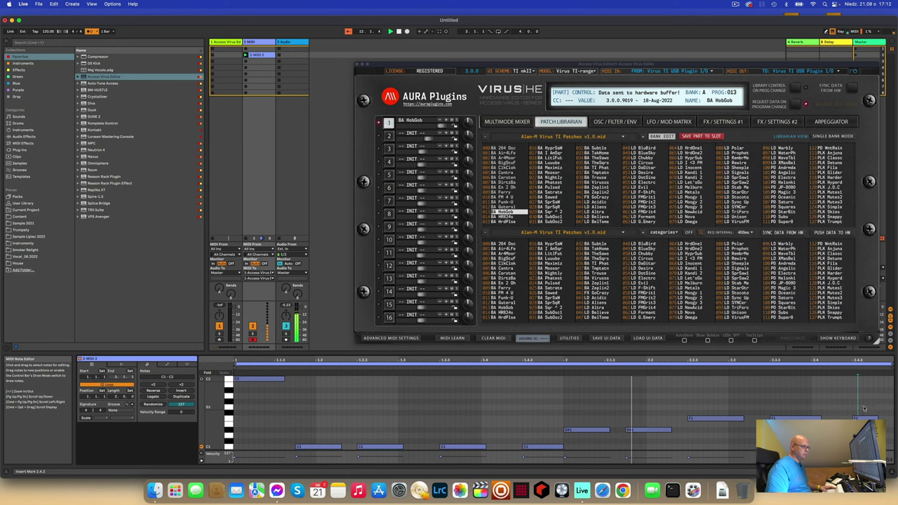
left_click(865, 418)
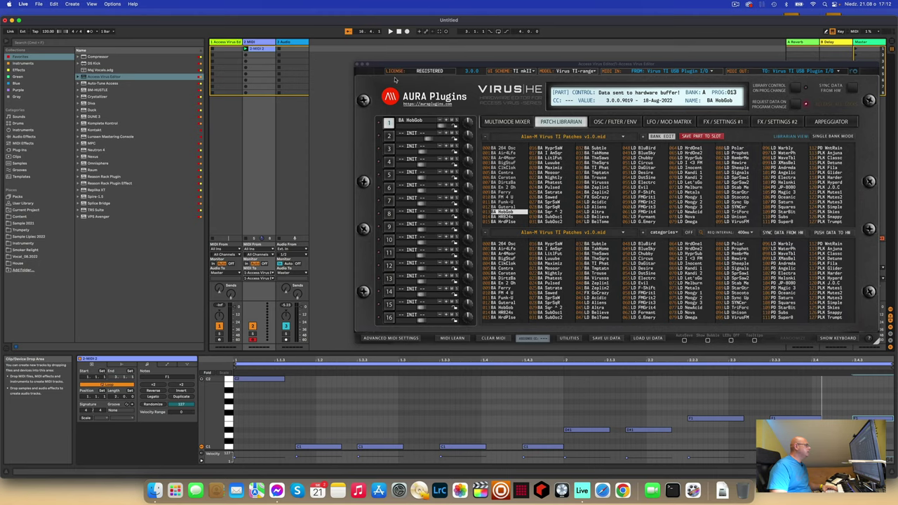
- Insert another audio track after the existing one, taking Ext. In 1/2 with monitoring set to Off
left_click_drag(395, 65, 442, 70)
right_click(326, 59)
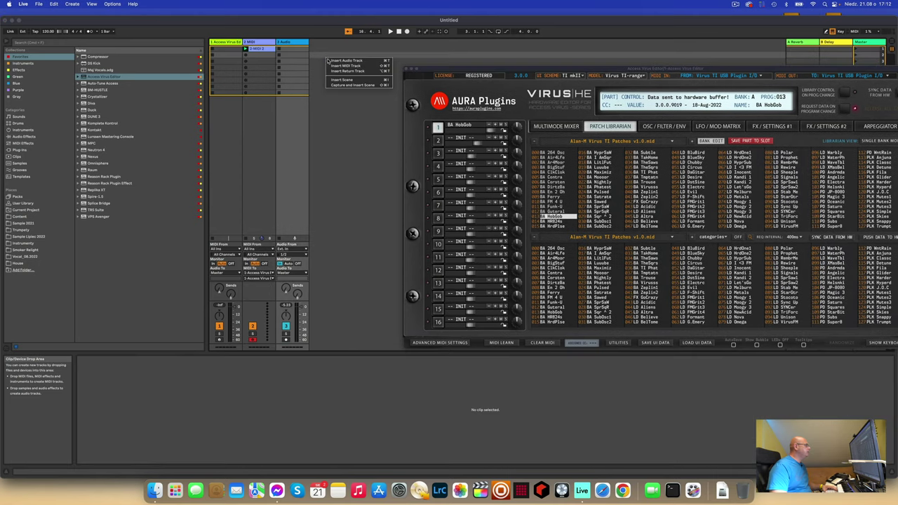
left_click(332, 61)
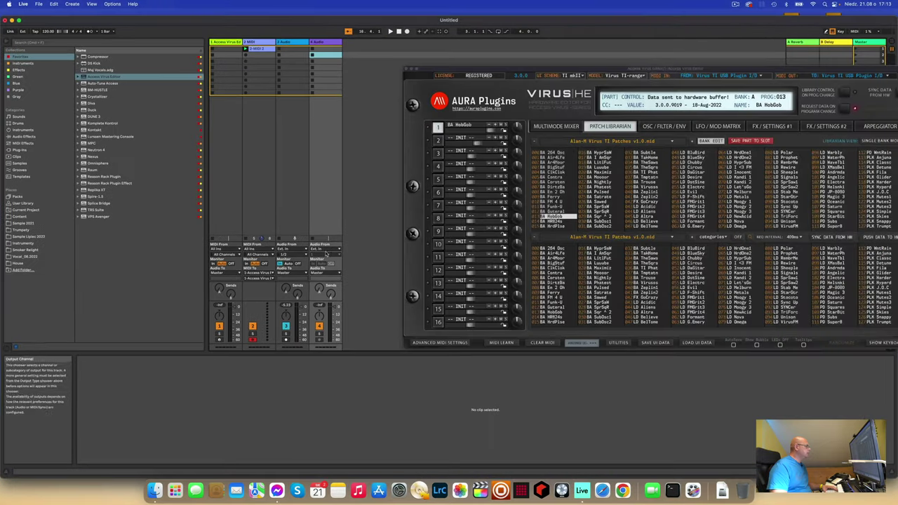
left_click(330, 250)
left_click(331, 252)
left_click(328, 254)
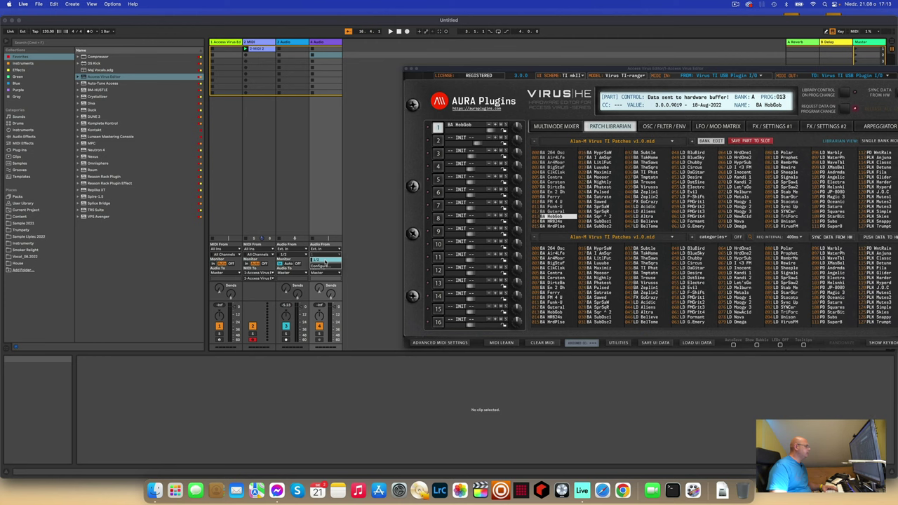
left_click(325, 262)
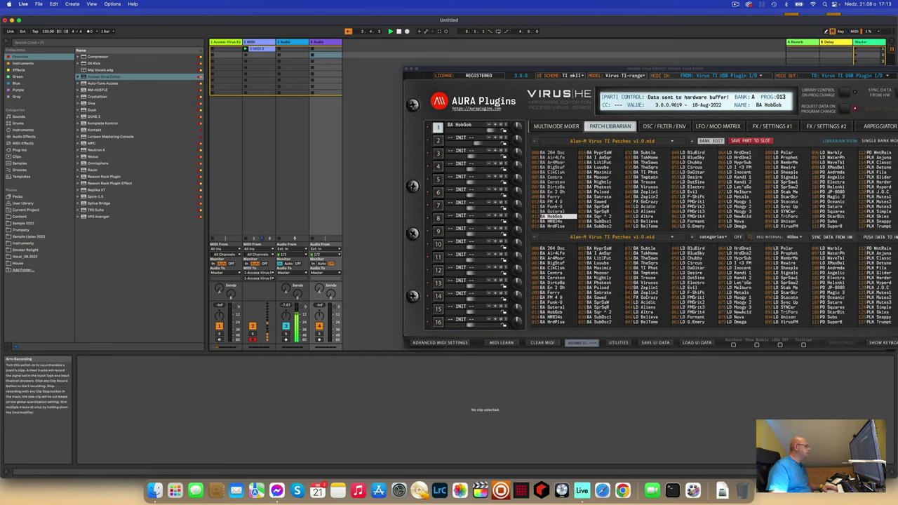
- Arm the new audio track, record the Virus output into its first slot and play the recorded clip
left_click(320, 339)
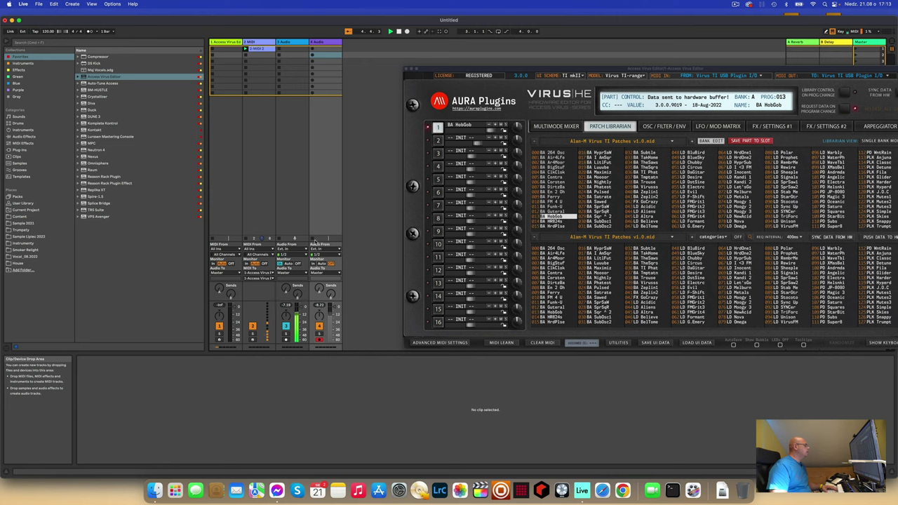
left_click(313, 50)
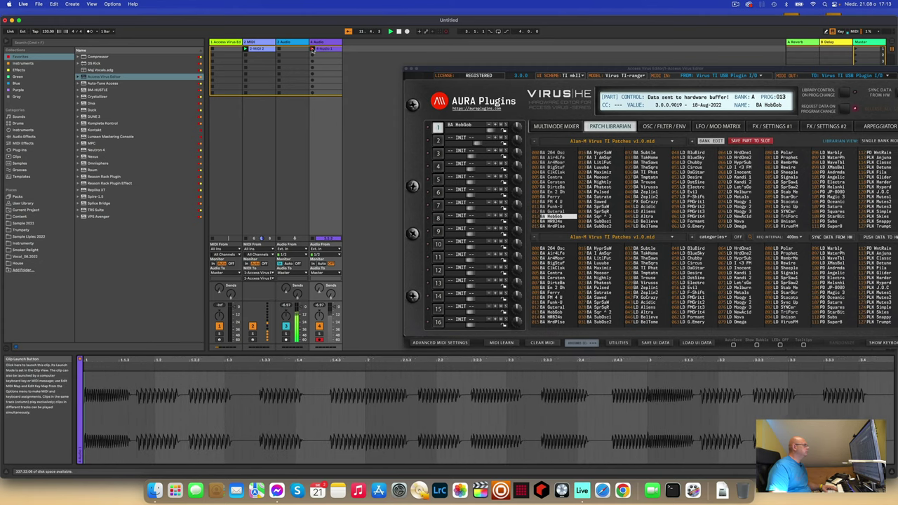
left_click(313, 50)
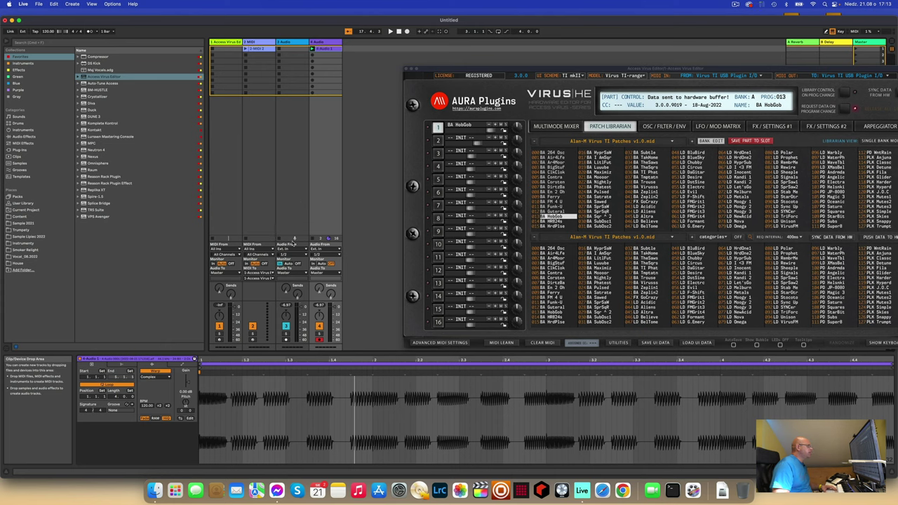
- Examine the recorded clip's waveform close up around bar 3 and compare the monitoring and recording audio tracks
left_click(289, 156)
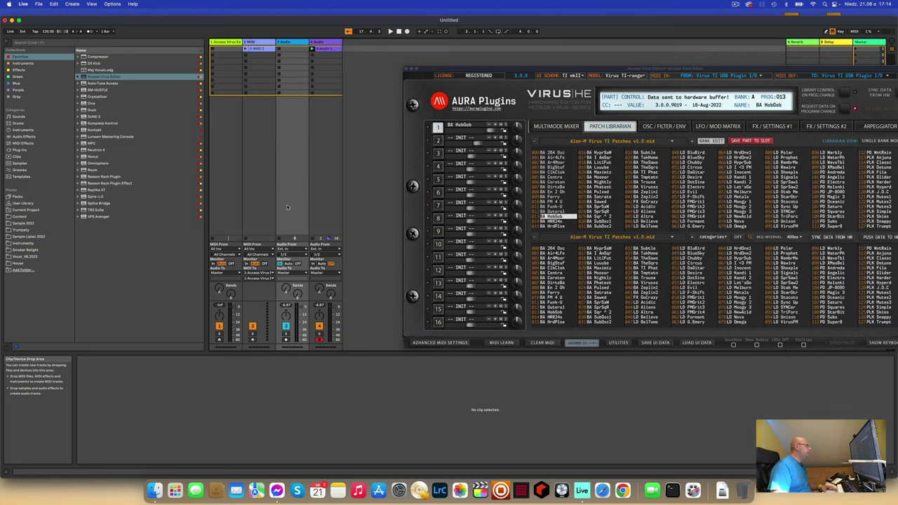
left_click(325, 43)
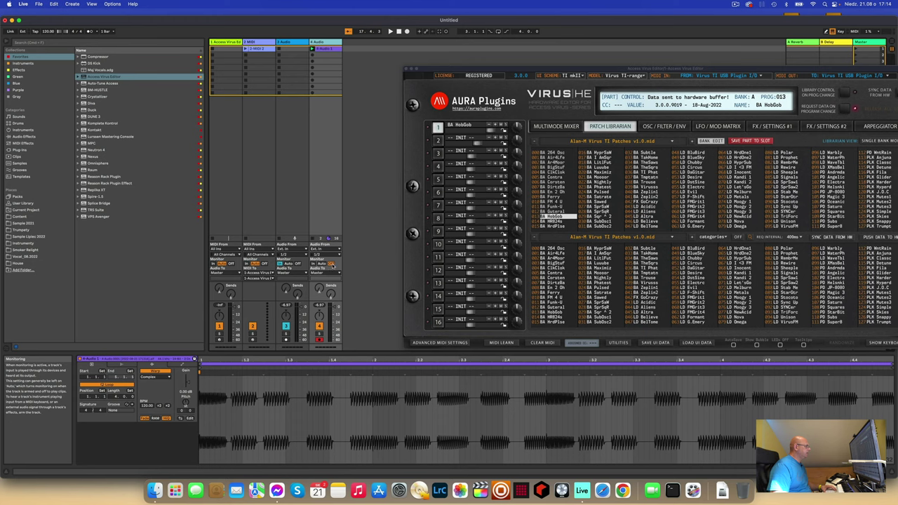
left_click_drag(555, 360, 556, 456)
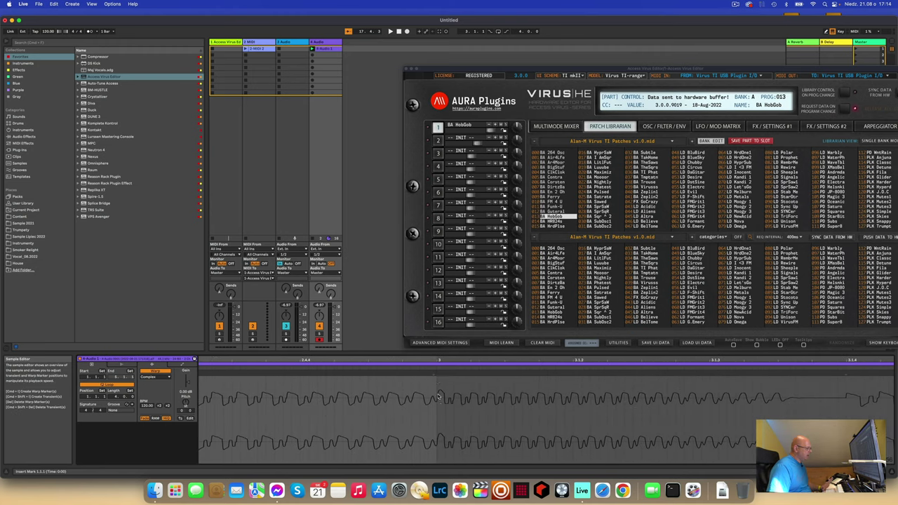
left_click_drag(442, 360, 546, 360)
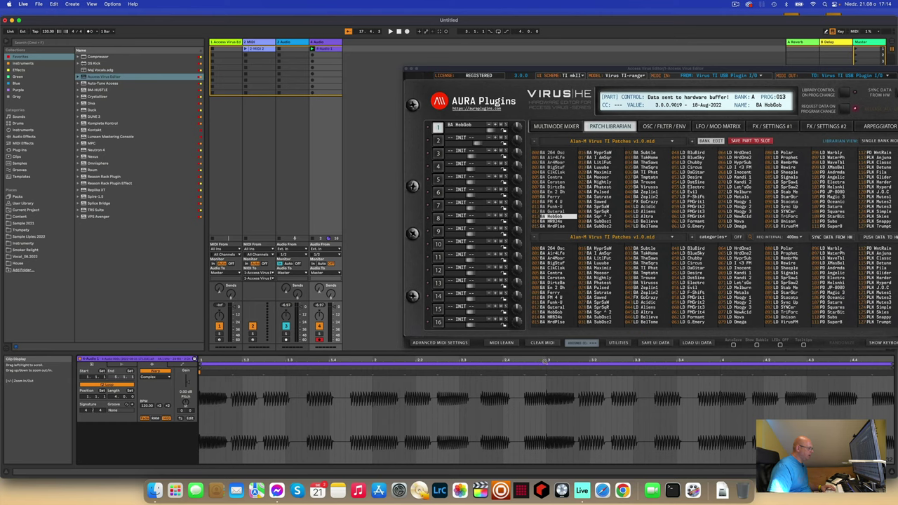
left_click(299, 43)
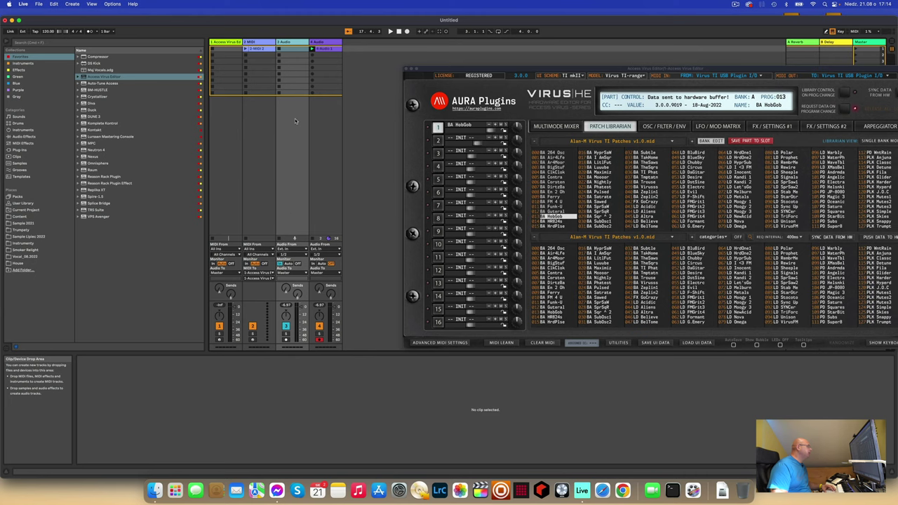
left_click(325, 44)
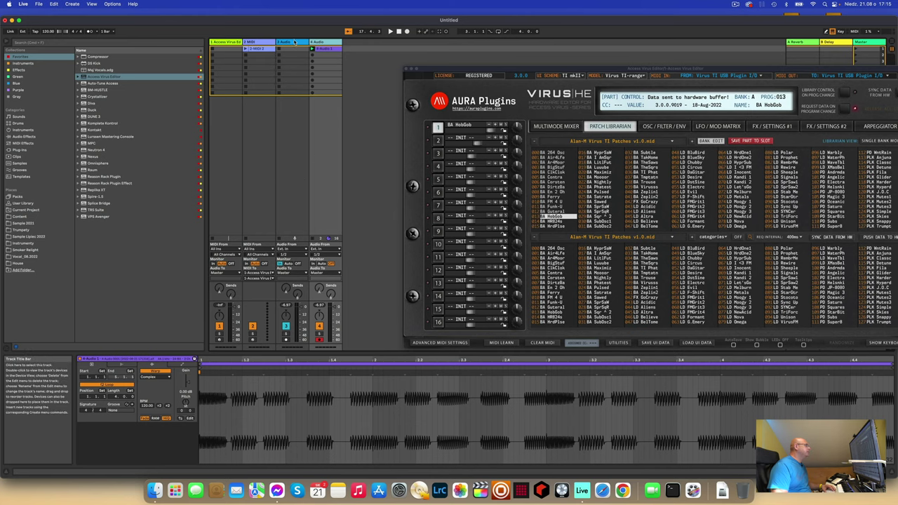
left_click(293, 44)
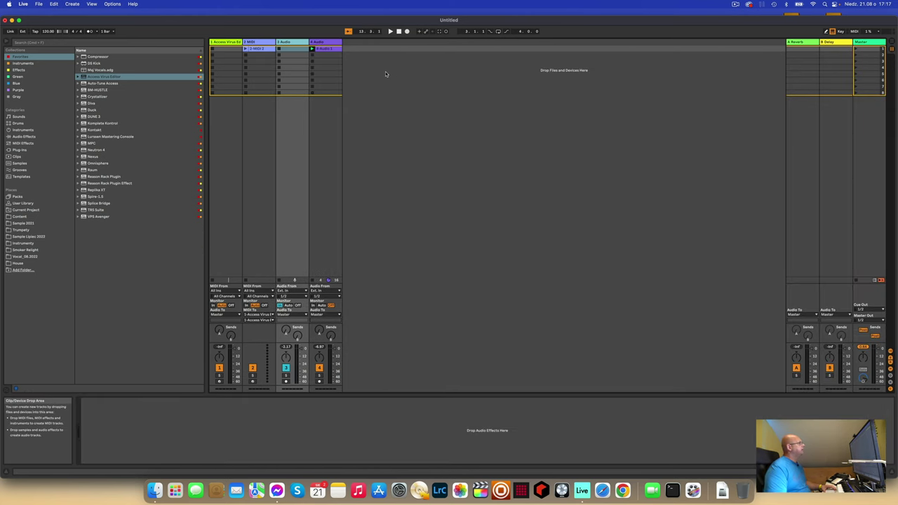
- Insert a new MIDI track and place it directly after the second track
right_click(364, 69)
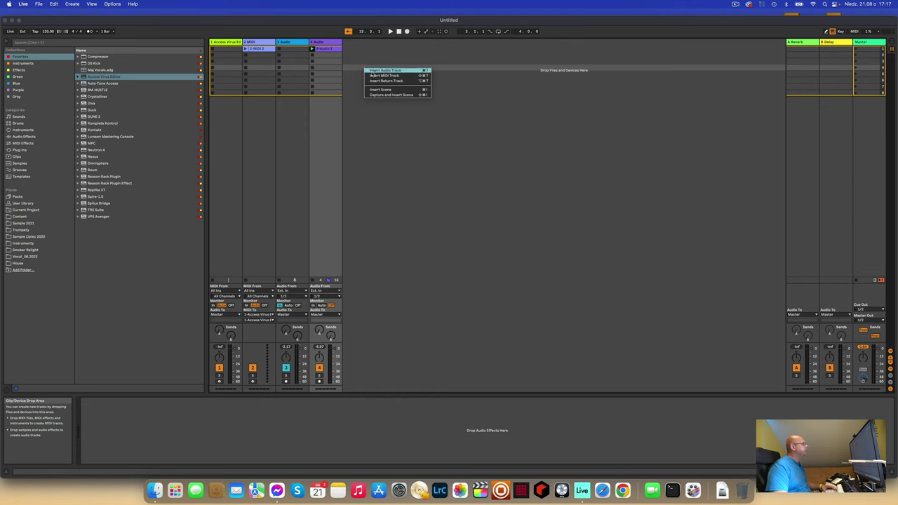
left_click(400, 76)
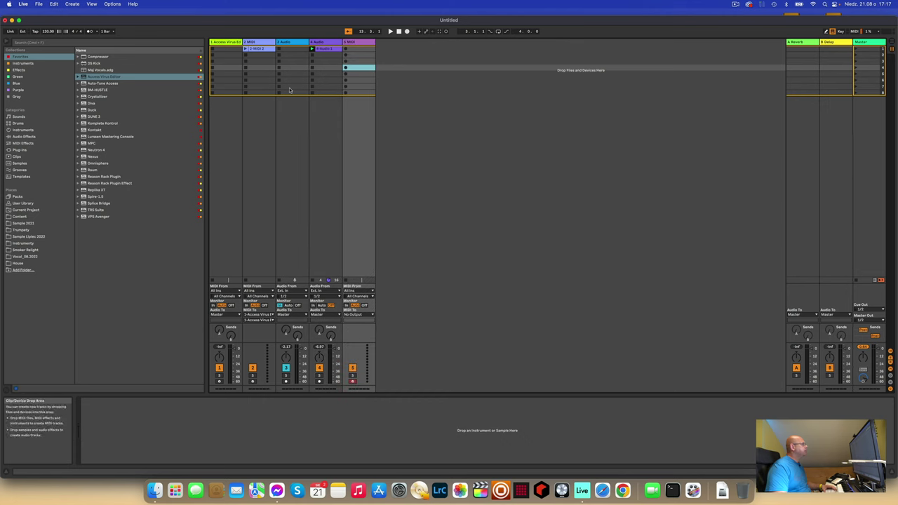
left_click_drag(275, 45, 276, 46)
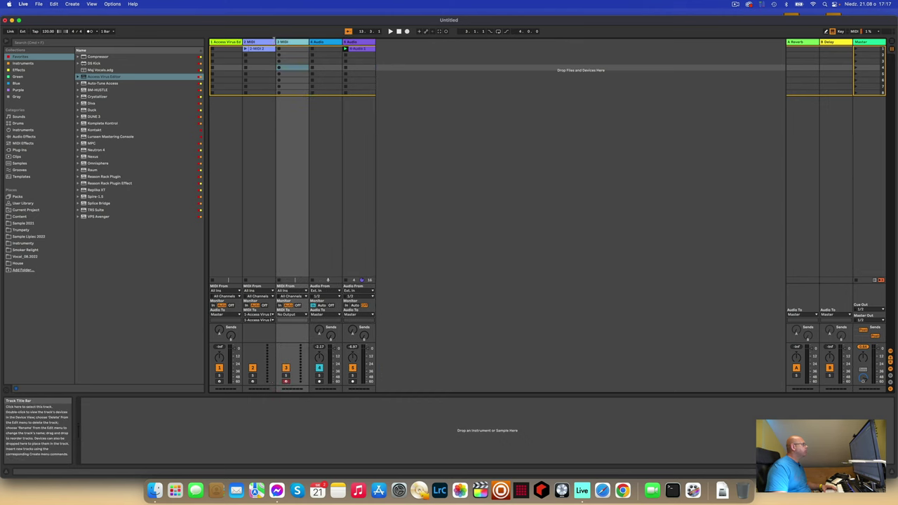
- Route the new MIDI track's output to 1-Access Virus Editor on channel 2-Access Virus Editor
left_click(302, 316)
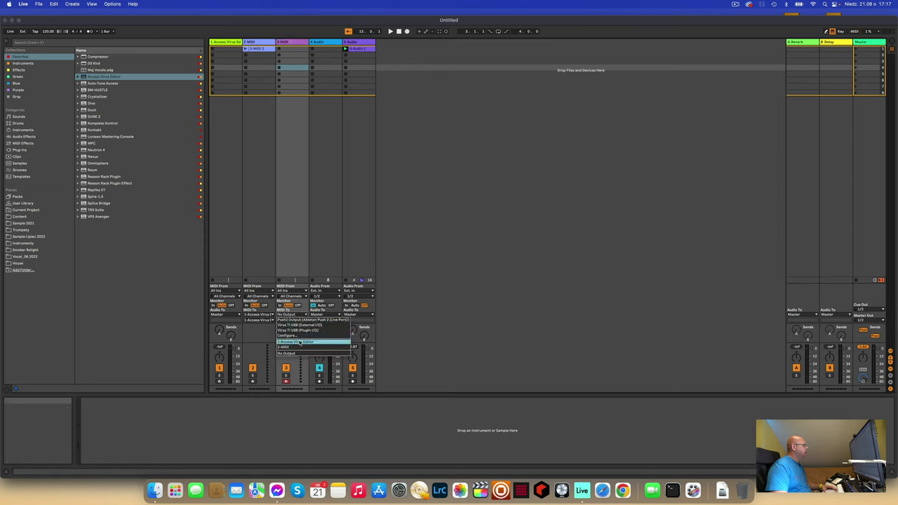
left_click(300, 342)
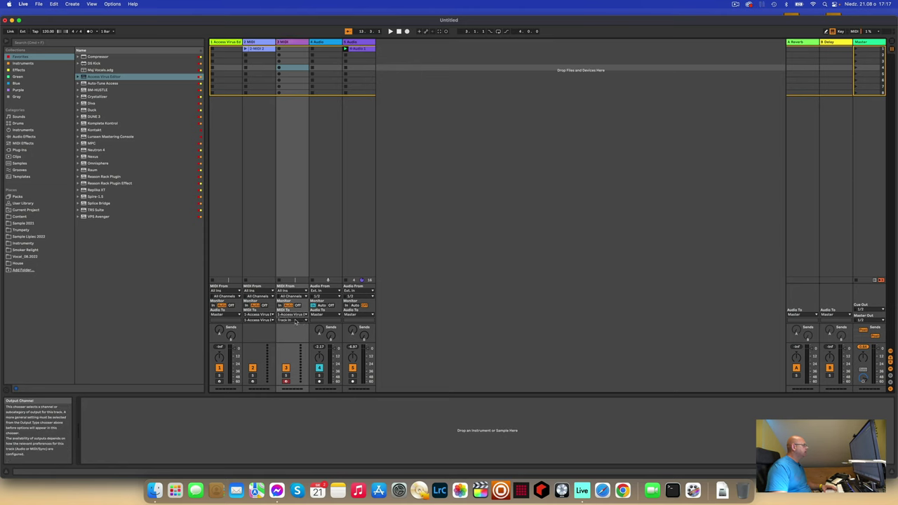
left_click(295, 320)
left_click(295, 337)
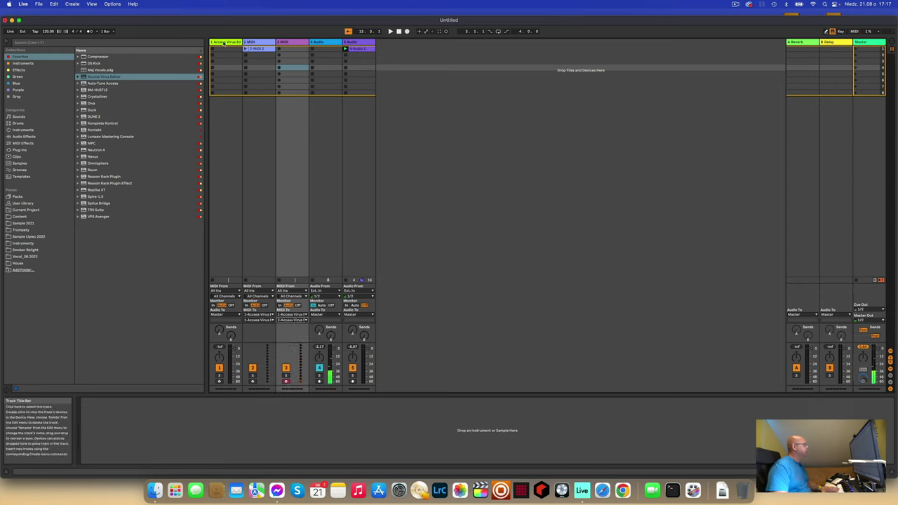
- Show the Access Virus Editor window from the first track, and arm the second and third MIDI tracks in turn
left_click(226, 204)
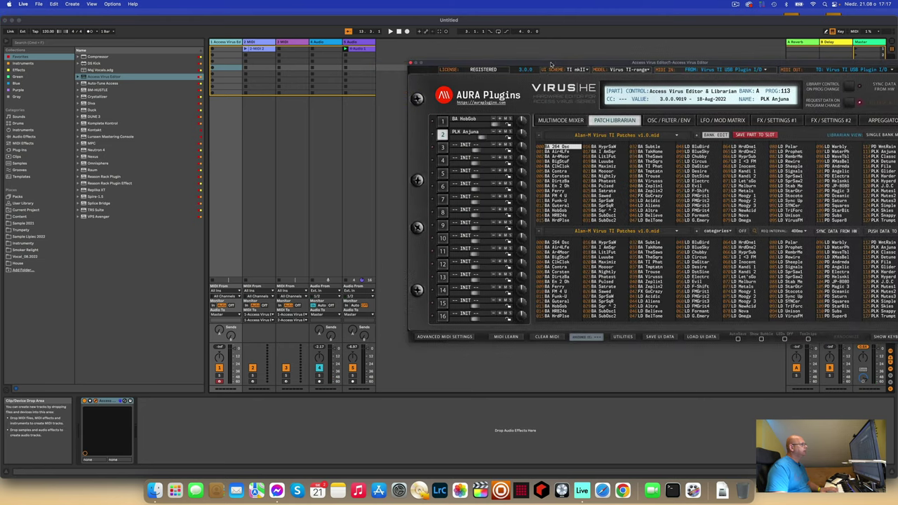
left_click(253, 382)
left_click(286, 382)
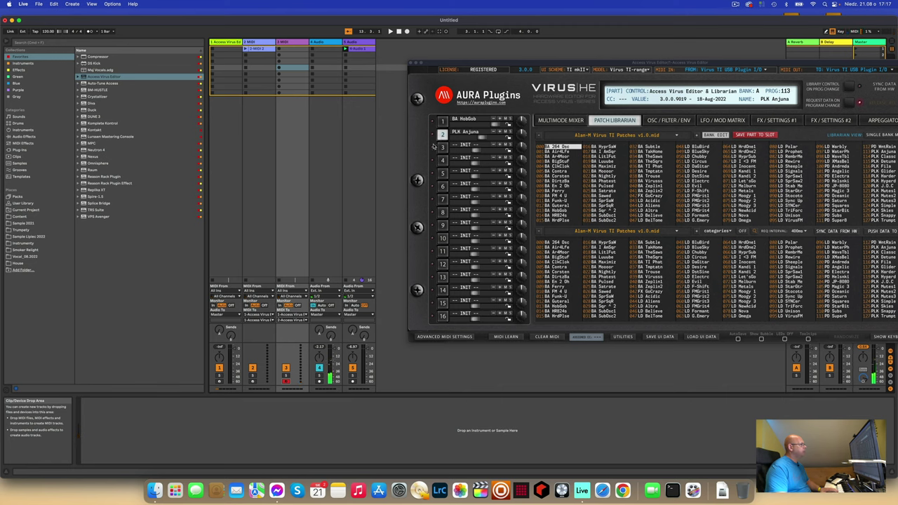
- Compare the third MIDI track's Access Virus Editor output channels with the numbered parts in the plug-in's part list
left_click(293, 320)
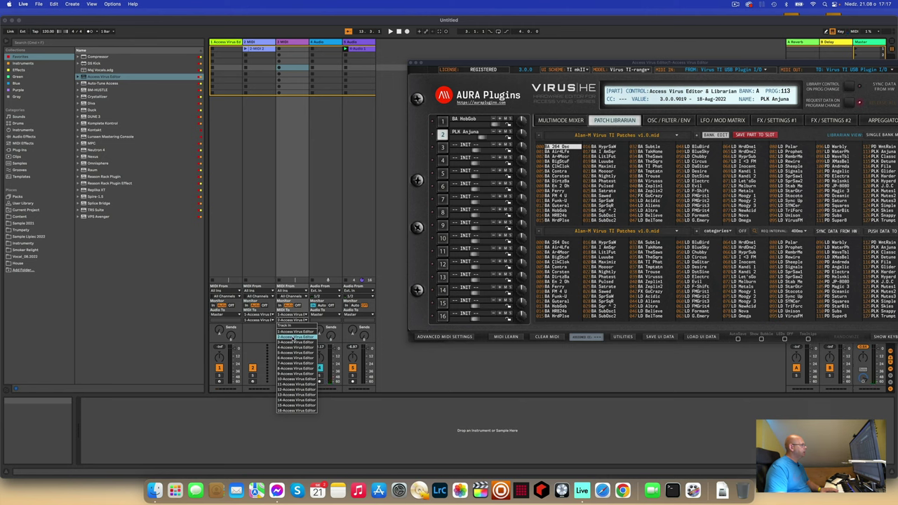
left_click(296, 337)
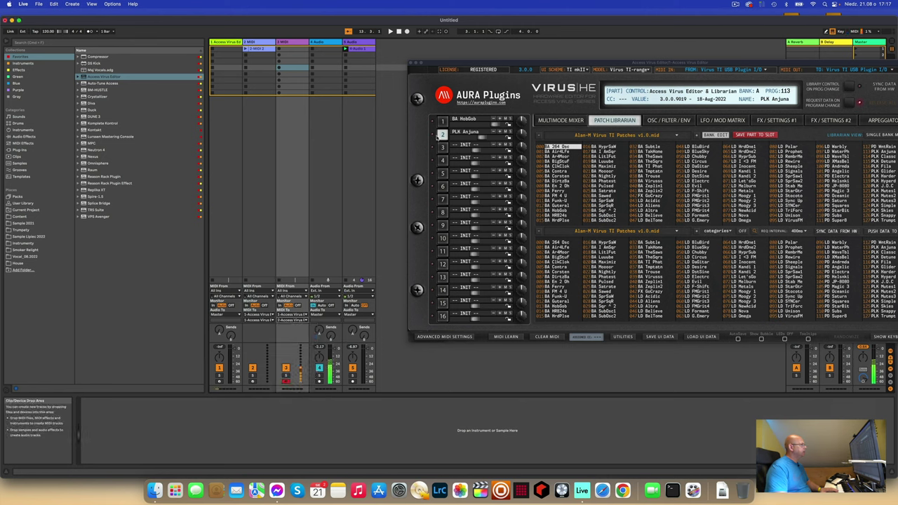
left_click(297, 320)
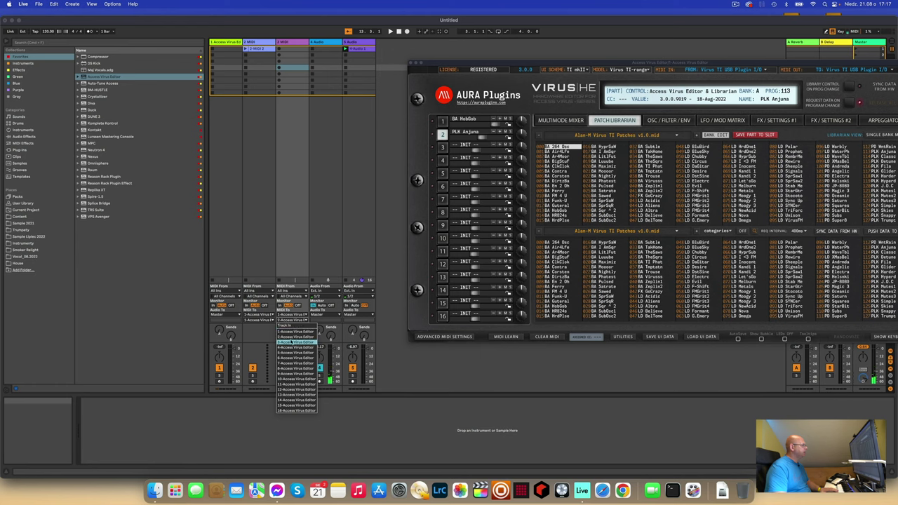
left_click(296, 342)
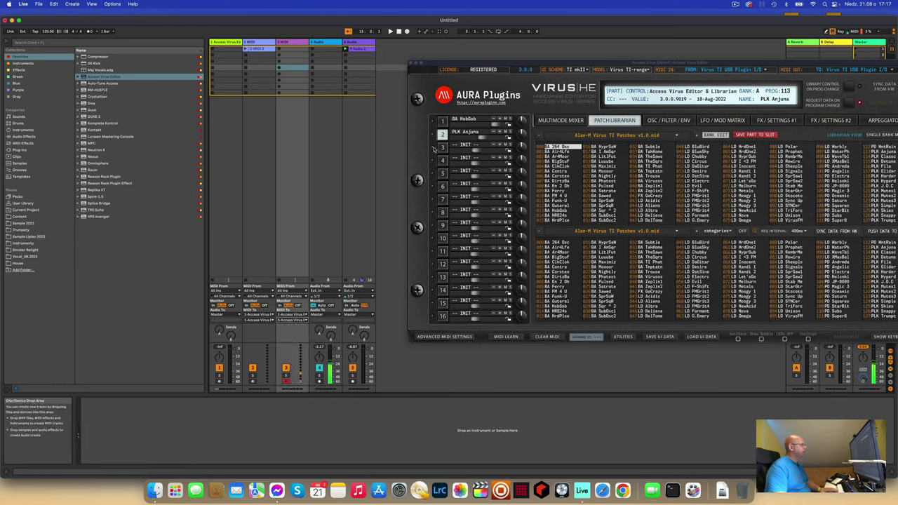
left_click(283, 320)
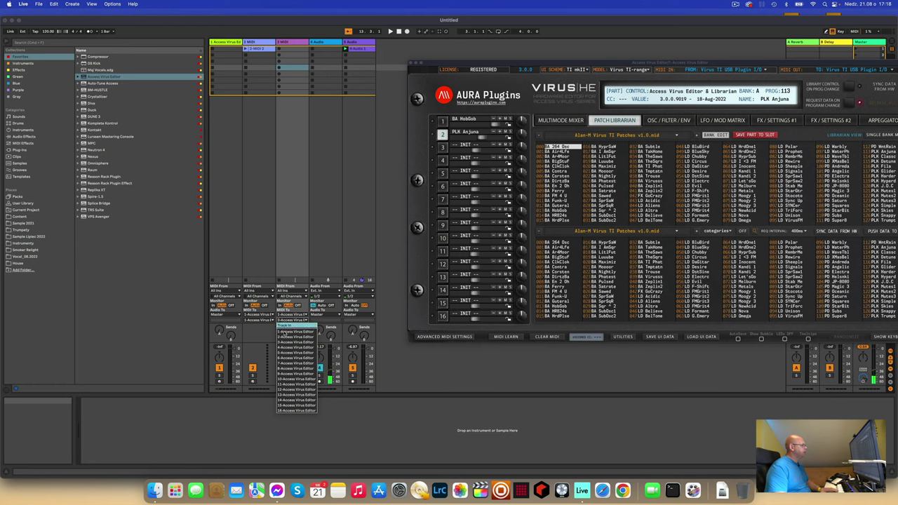
left_click(376, 197)
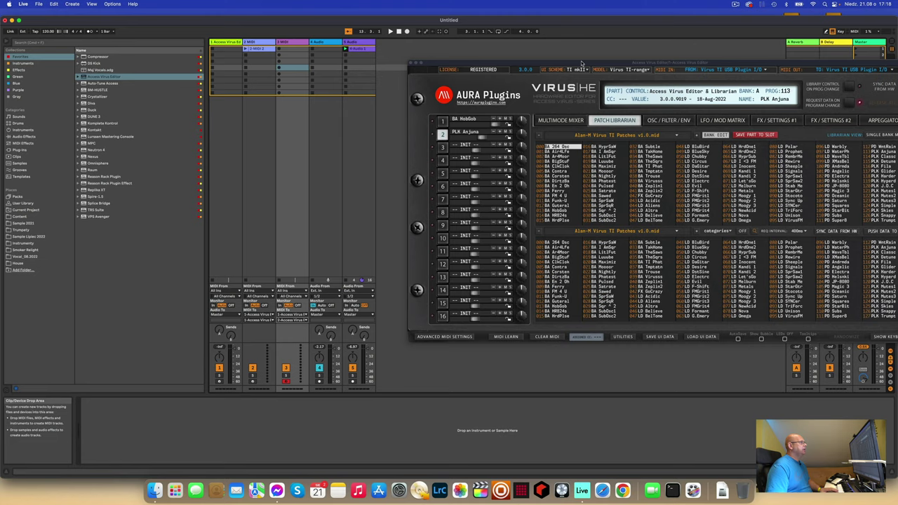
- Try the PLK Classic patch on part 2 of the Virus editor and return to PLK Anjuna
left_click_drag(652, 63, 553, 83)
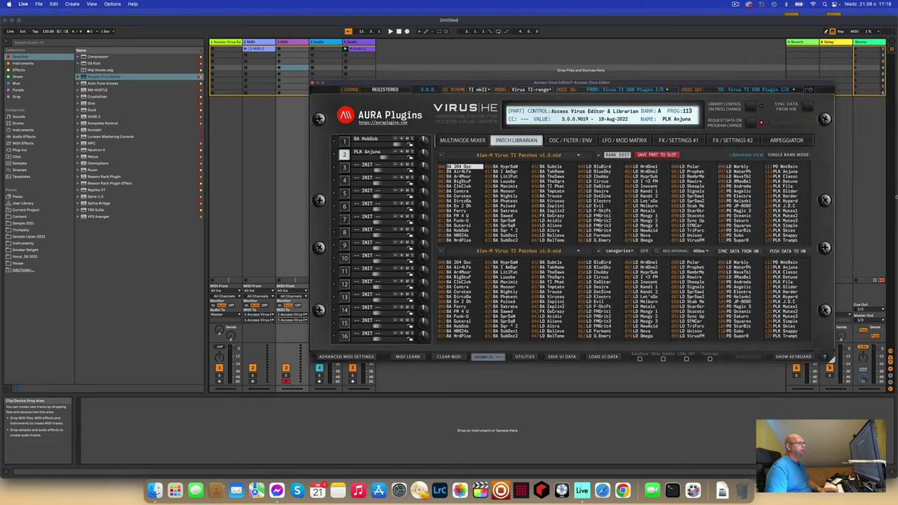
left_click(786, 176)
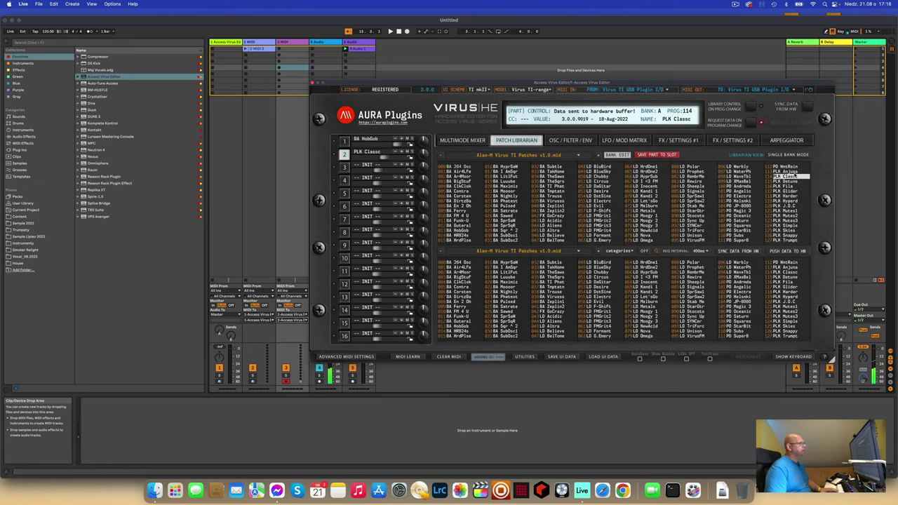
left_click(787, 171)
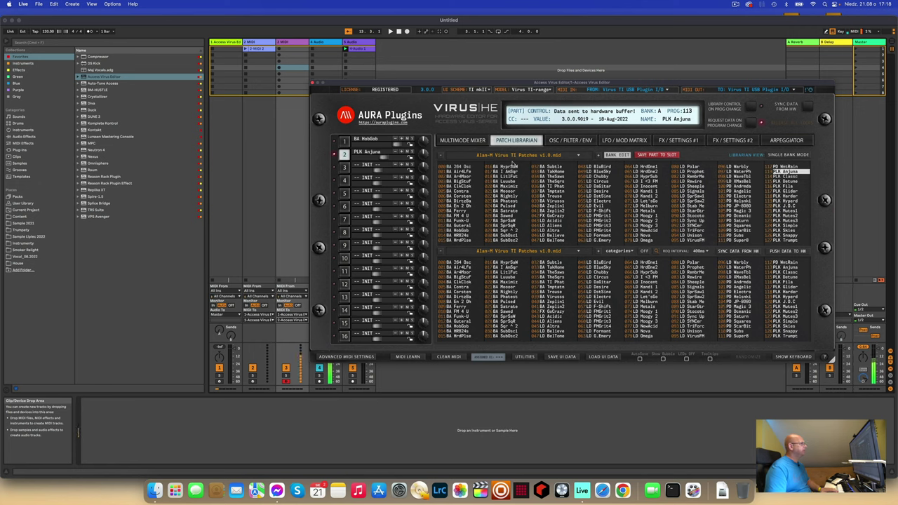
left_click_drag(426, 86, 490, 77)
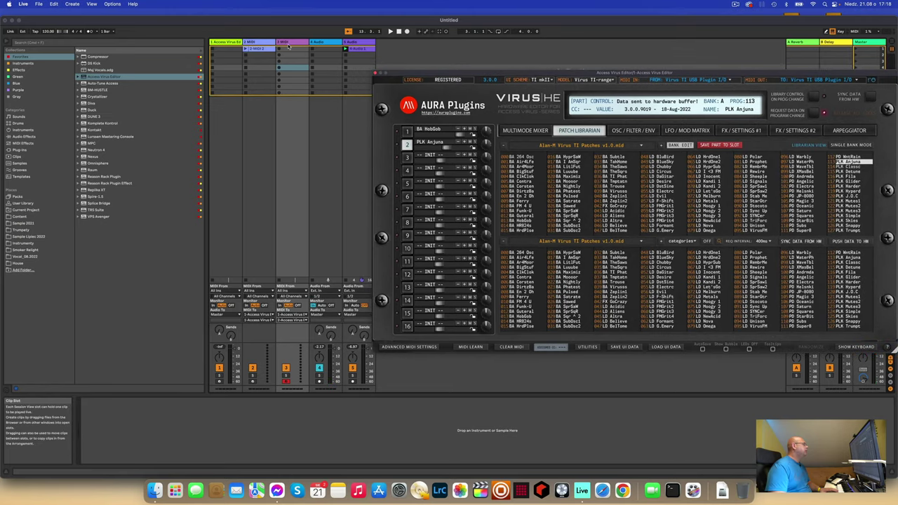
- Add Replika XT to the fourth track, load its Classic Ping Pong preset, and close the effect window
left_click(328, 43)
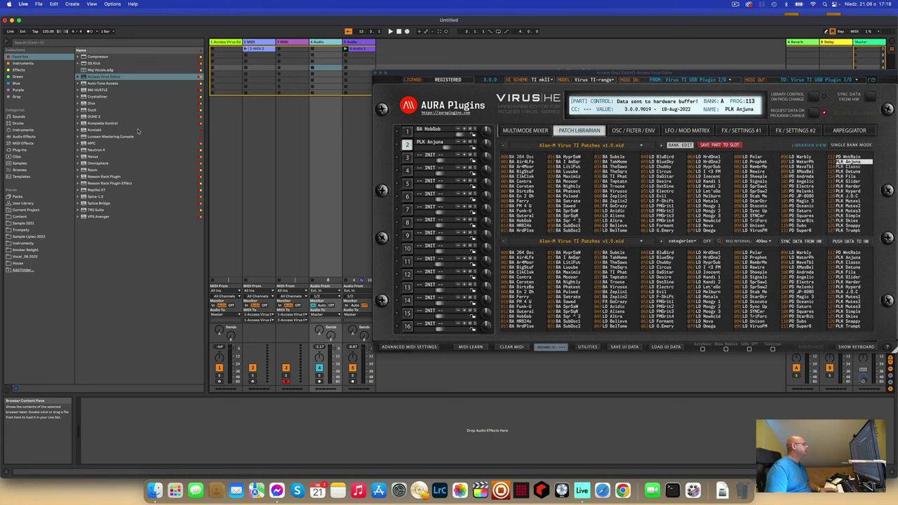
left_click_drag(93, 195, 151, 424)
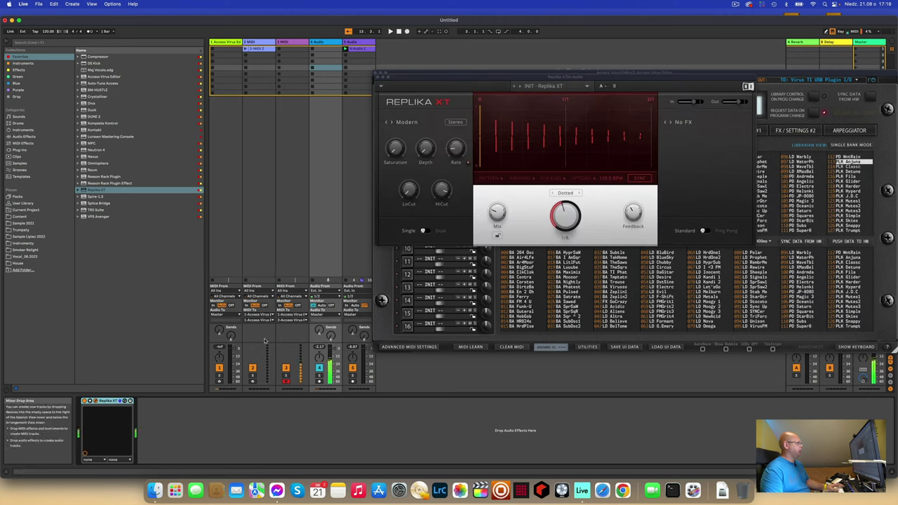
left_click(588, 85)
left_click(588, 85)
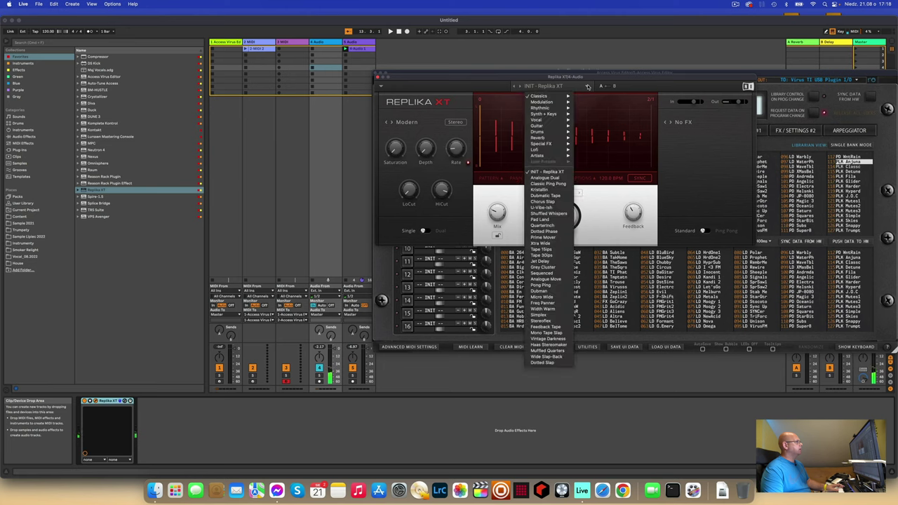
mouse_move(560, 95)
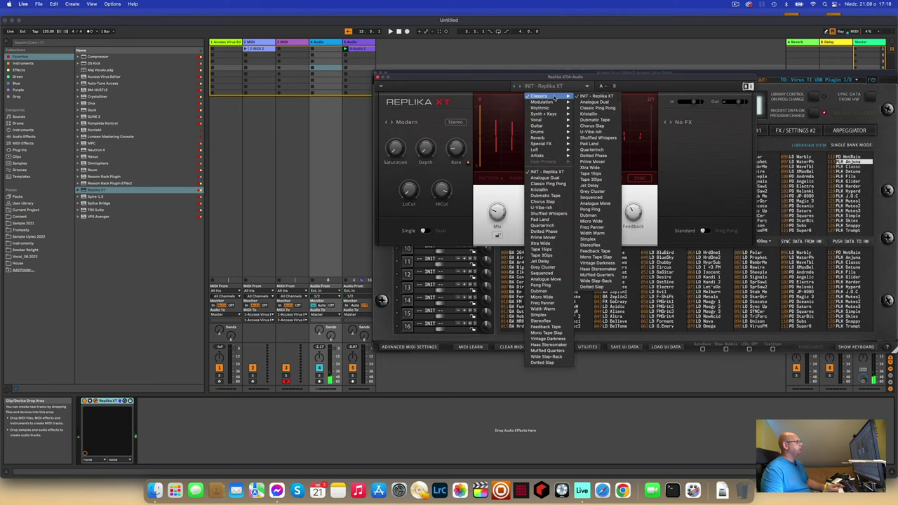
left_click(601, 108)
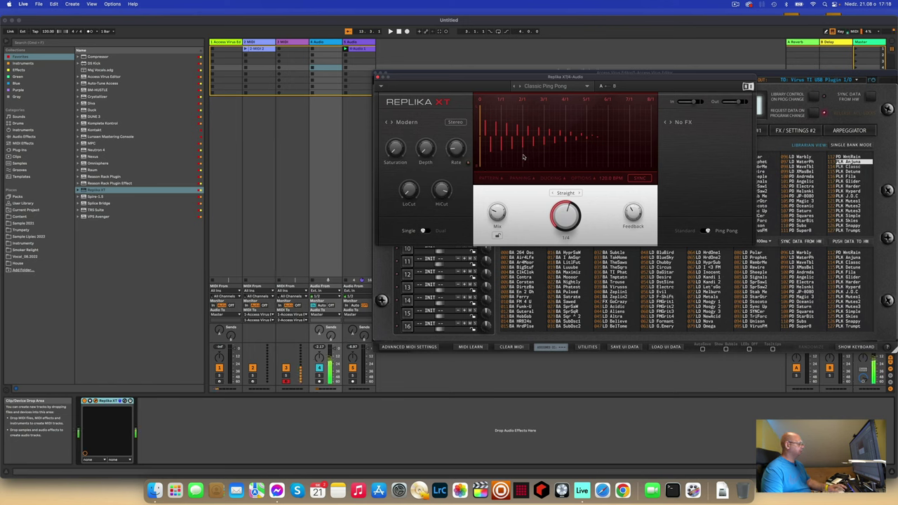
left_click(378, 75)
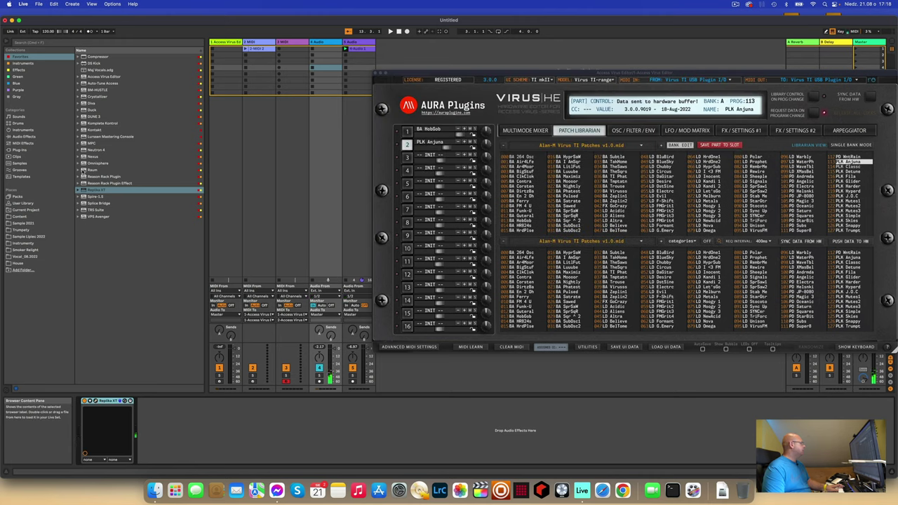
- Add Raum after Replika XT, load the Cosmic Keys factory preset with the mix at 27%, and close the effect window
left_click(87, 171)
left_click_drag(166, 424, 166, 424)
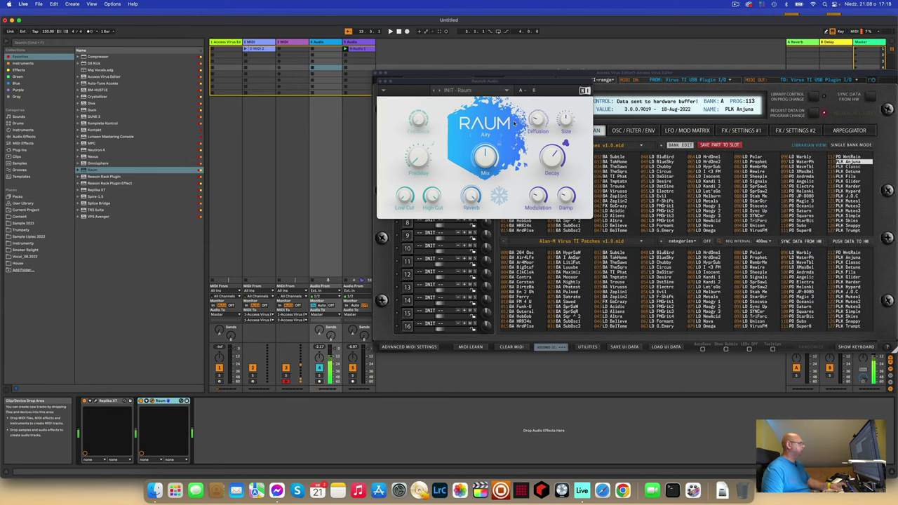
left_click(492, 91)
mouse_move(492, 99)
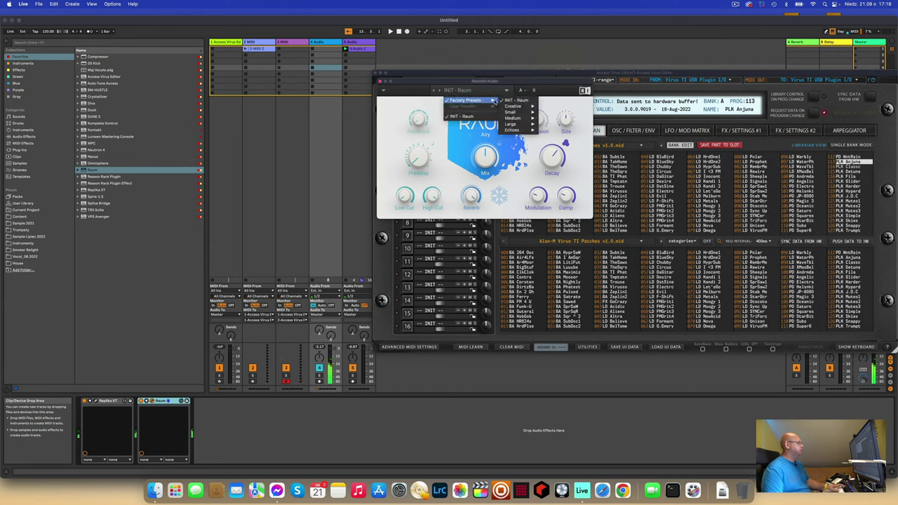
mouse_move(512, 125)
left_click(559, 142)
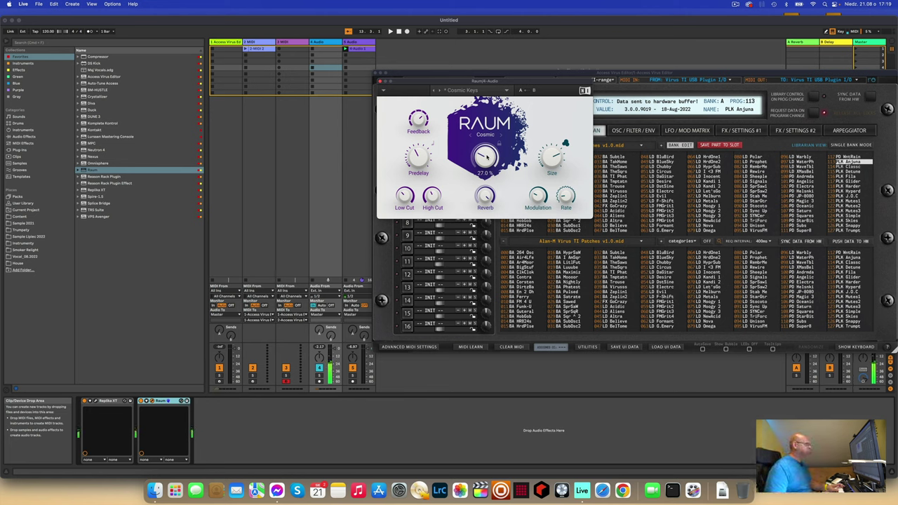
left_click(381, 81)
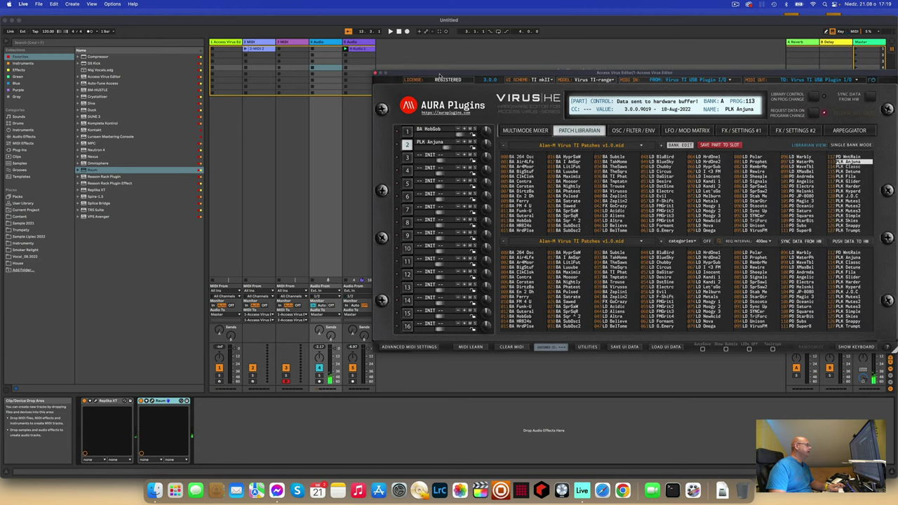
- Delete the takes in the third MIDI track's fourth slot, and record a new MIDI clip in its first slot
left_click(439, 75)
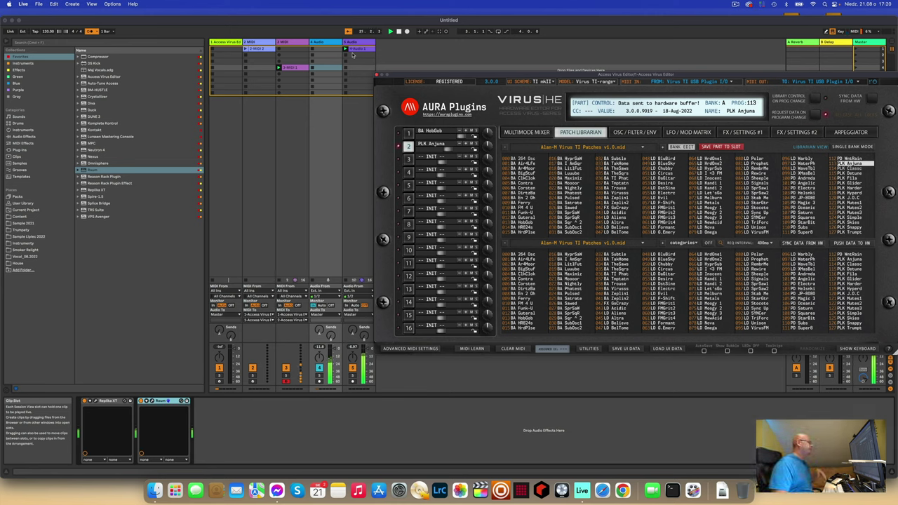
left_click(280, 67)
key("Delete")
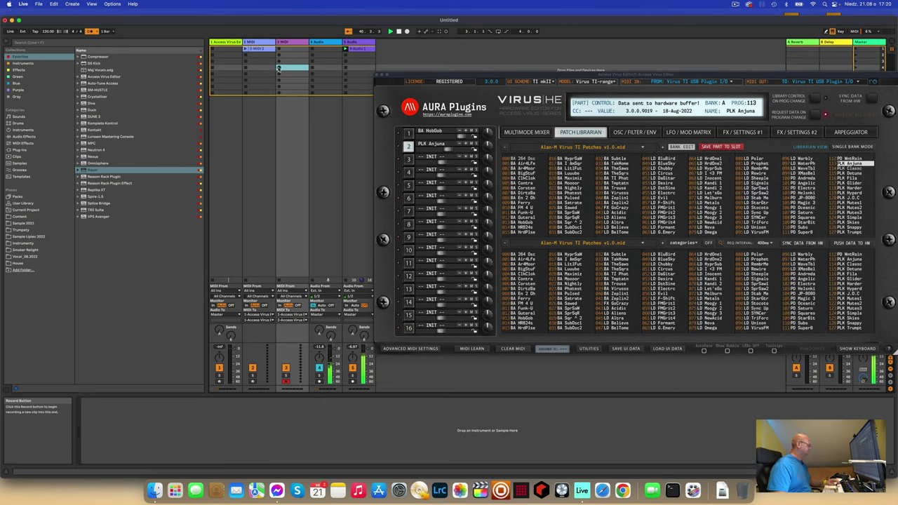
key("super+z")
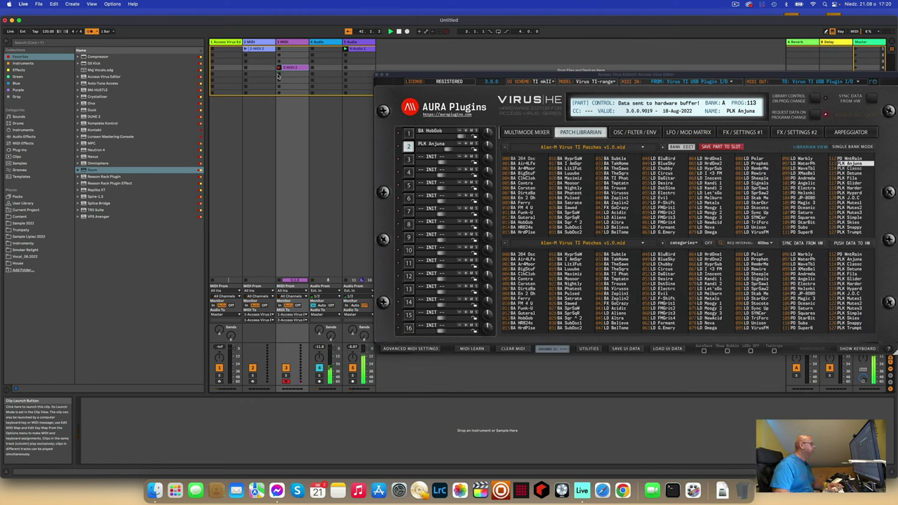
key("Delete")
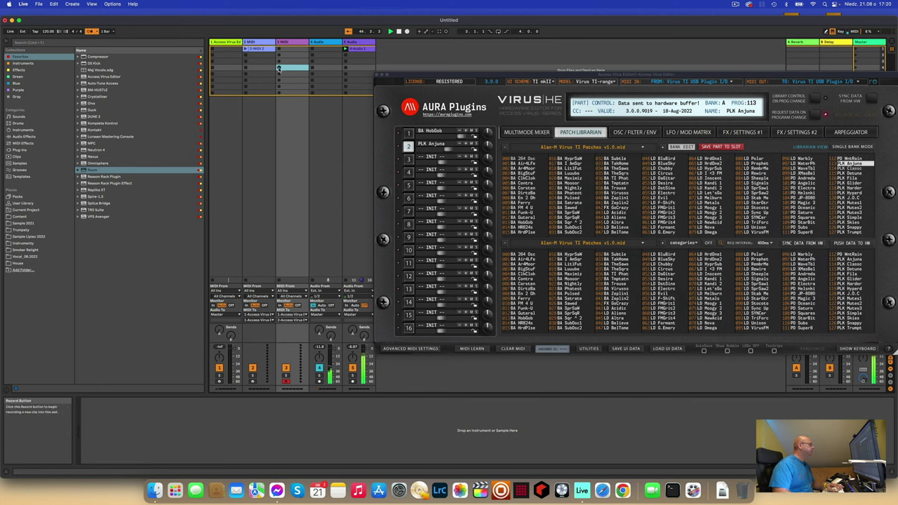
left_click(279, 49)
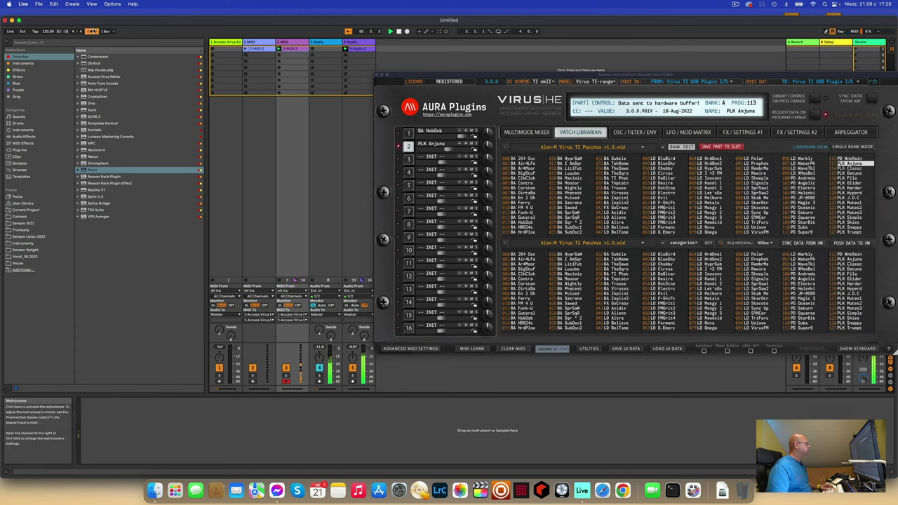
left_click(295, 49)
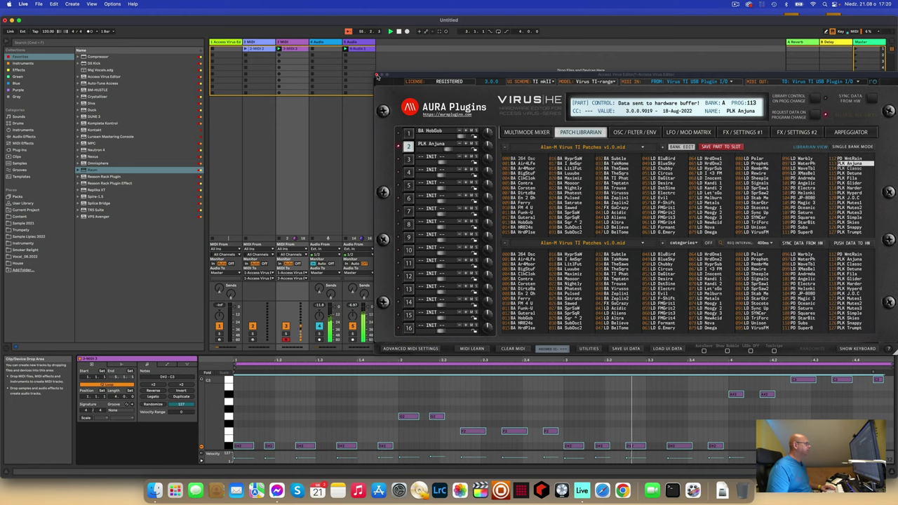
- Close the Access Virus Editor window and show the effect devices on the fourth track
left_click(377, 74)
left_click(429, 101)
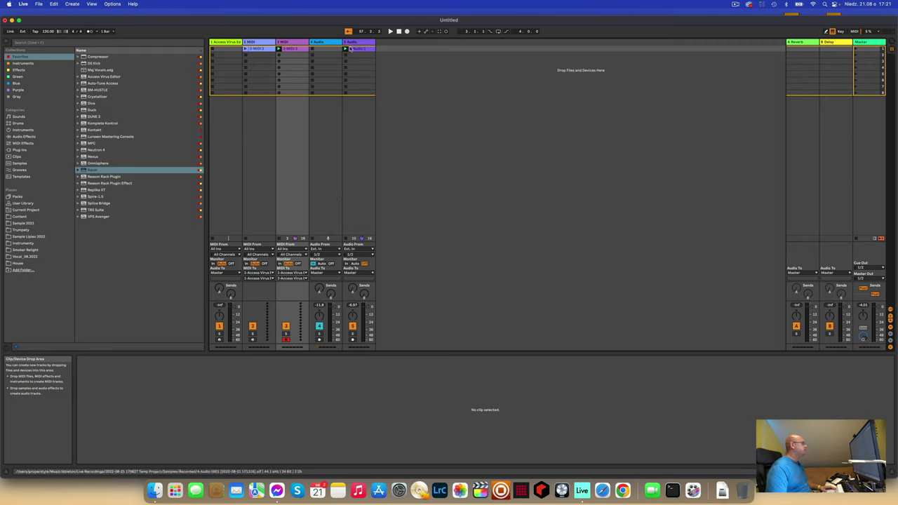
left_click(319, 42)
double_click(319, 42)
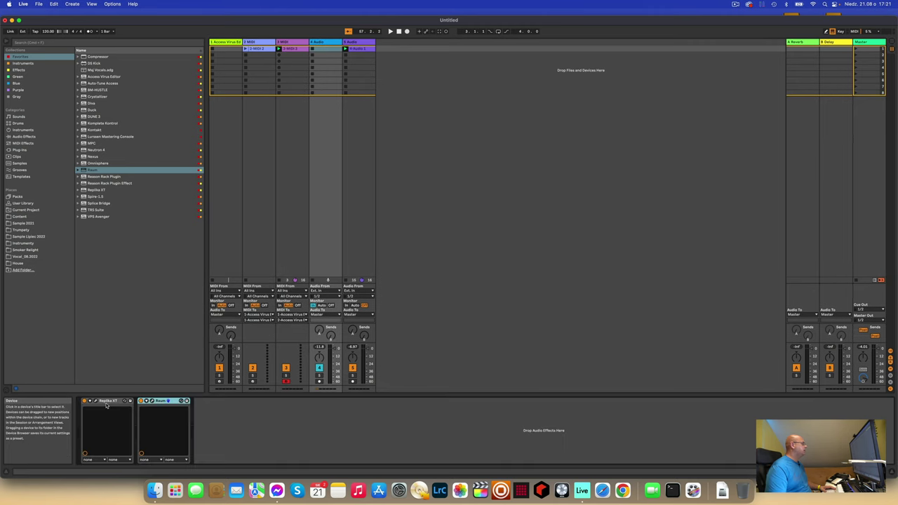
- Insert a new audio track after the fifth track and set its monitoring to Off
right_click(398, 66)
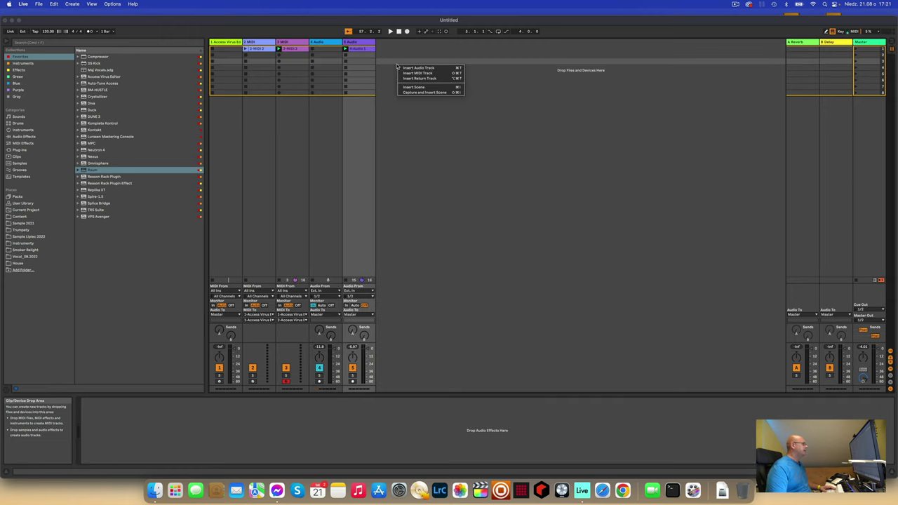
left_click(431, 68)
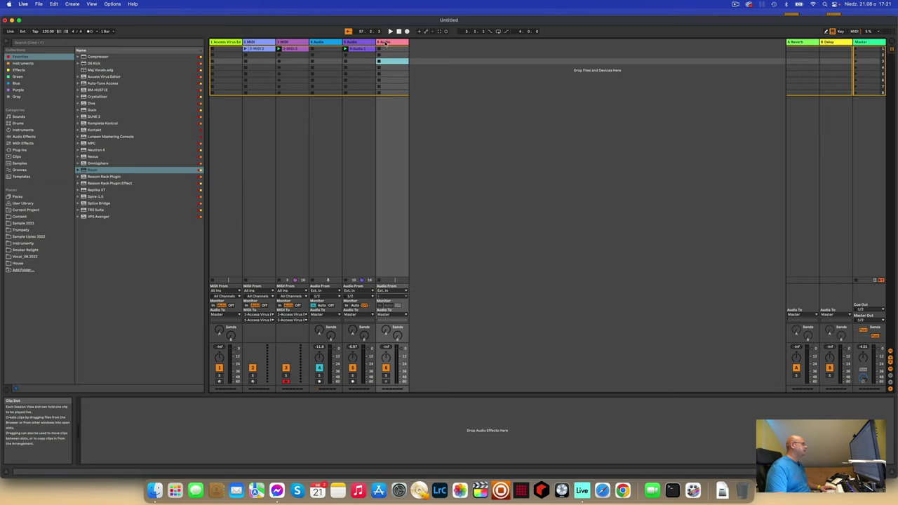
left_click(395, 302)
left_click(394, 304)
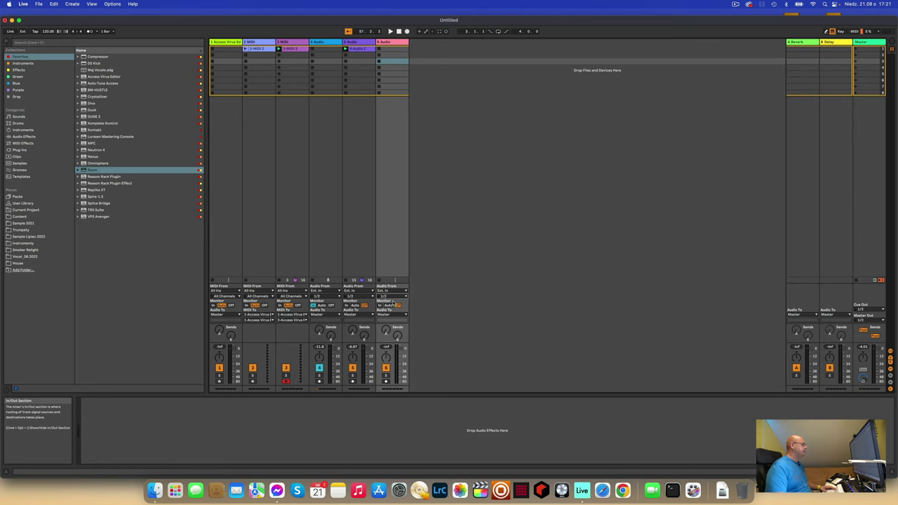
- Arm the new audio track, record the Virus pluck part as an audio clip in its first slot, and solo the track
left_click(388, 381)
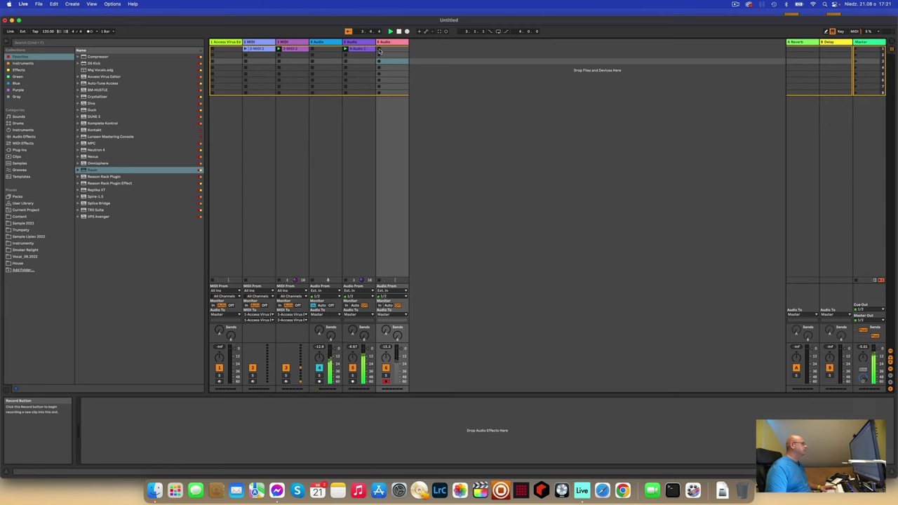
left_click(379, 51)
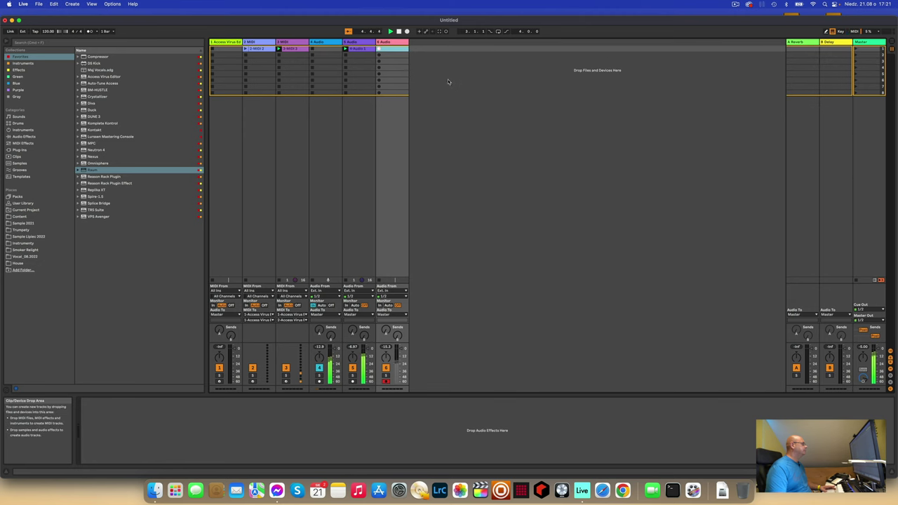
left_click(398, 52)
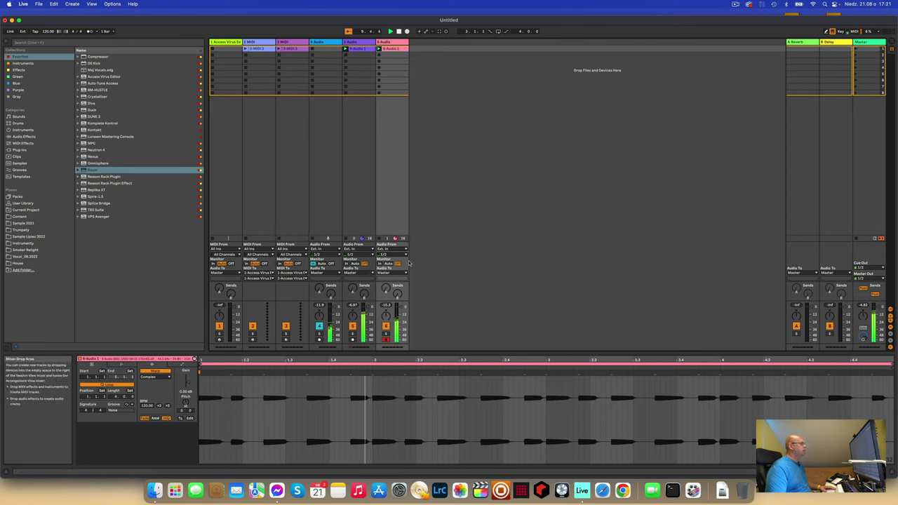
left_click(386, 334)
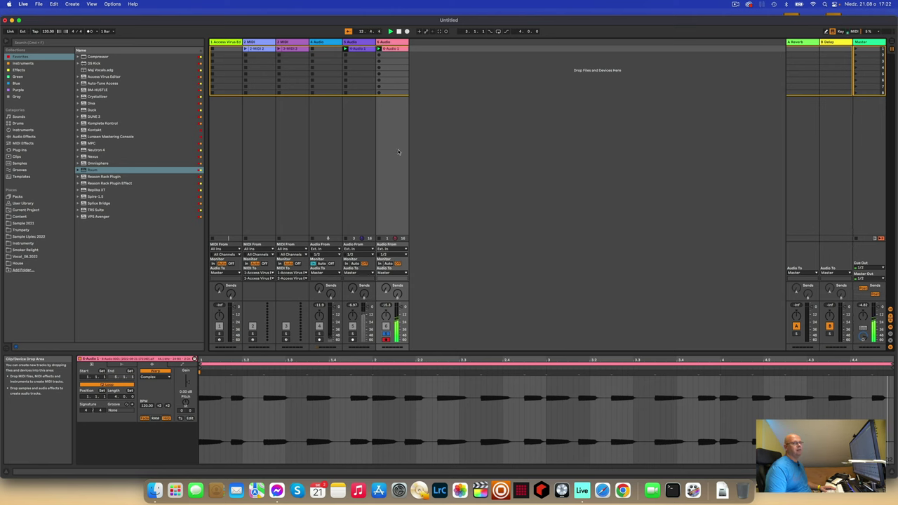
- Unsolo the sixth track and copy the Replika XT and Raum effects to it from the fourth track
left_click(386, 334)
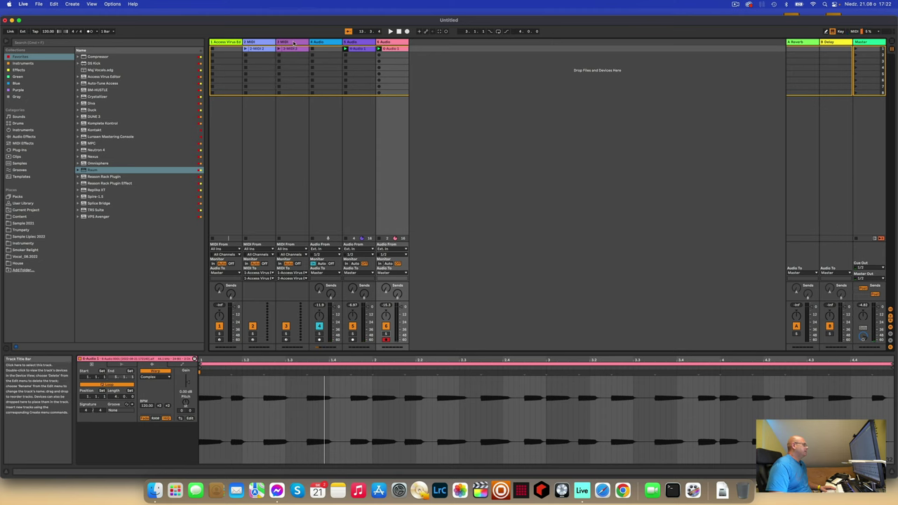
left_click(321, 43)
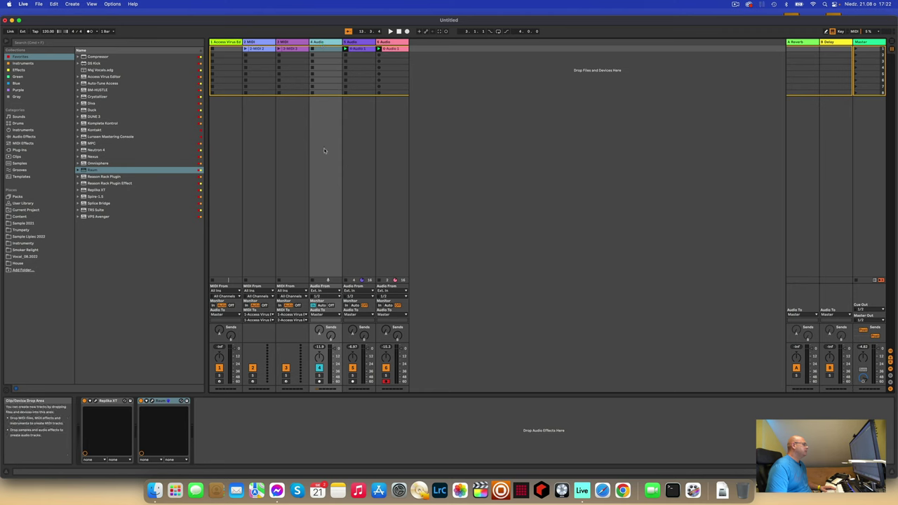
left_click(106, 404)
left_click(162, 401, "shift")
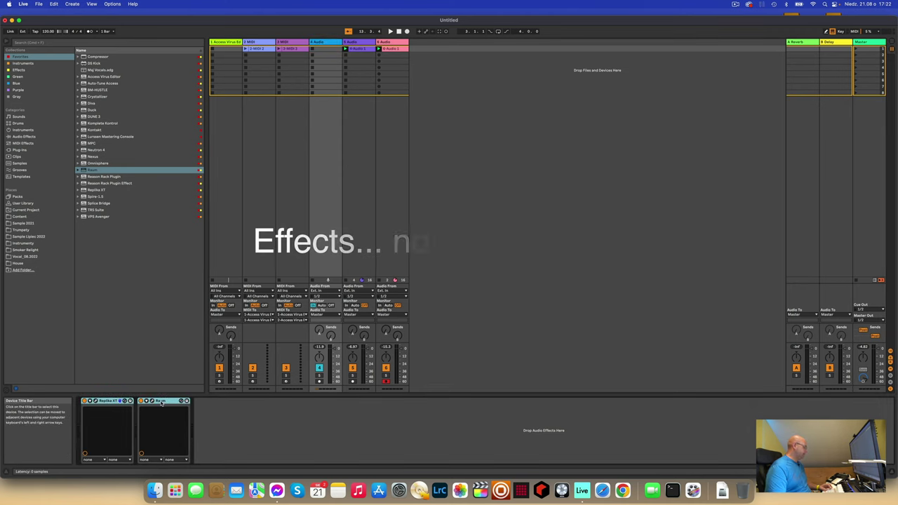
right_click(161, 403)
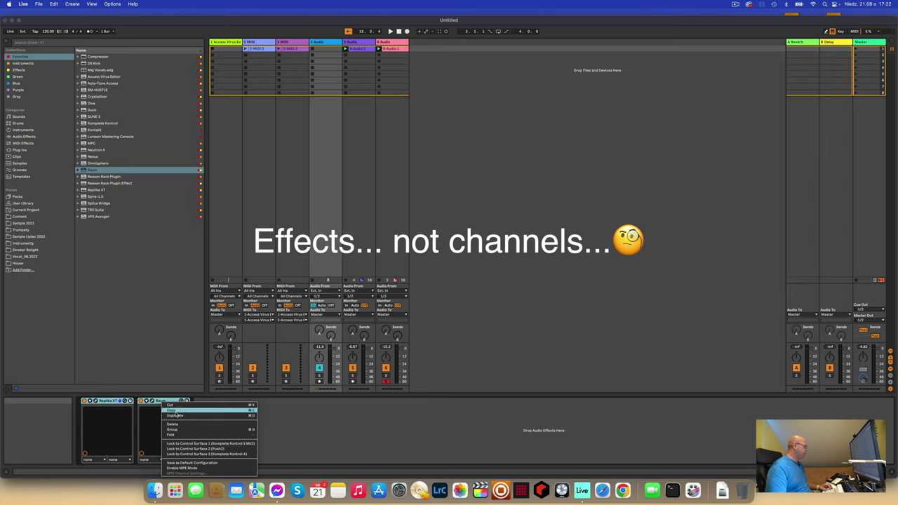
left_click(174, 411)
left_click(388, 43)
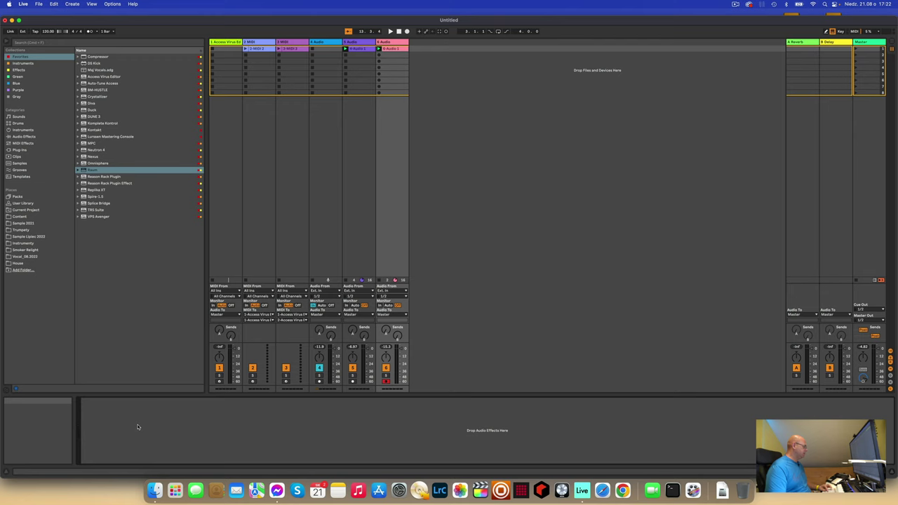
key("super+v")
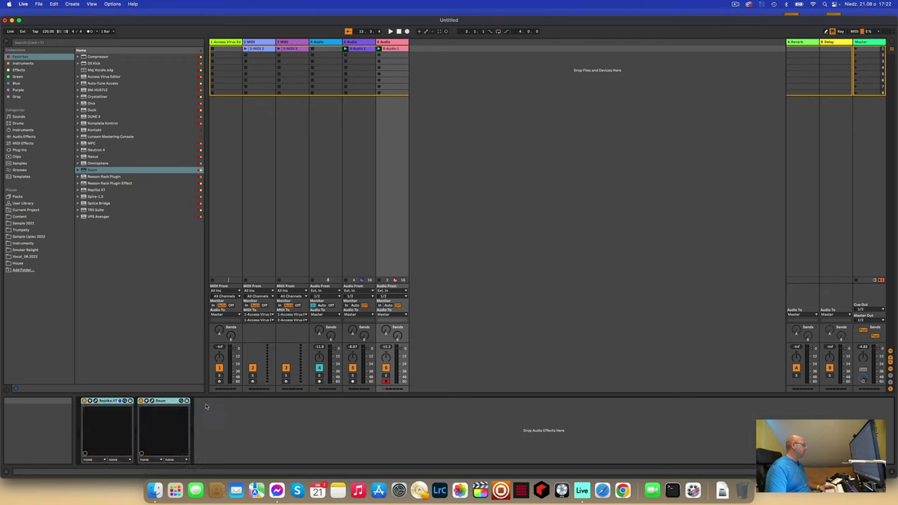
- Start playback and move the MIDI clips on the second and third tracks down to the eighth slot
key("space")
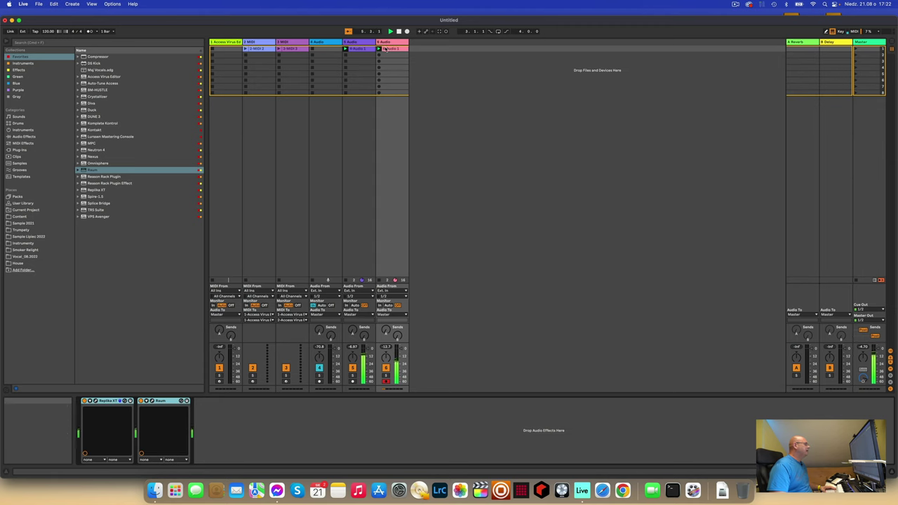
left_click_drag(264, 50, 267, 93)
left_click_drag(298, 51, 296, 92)
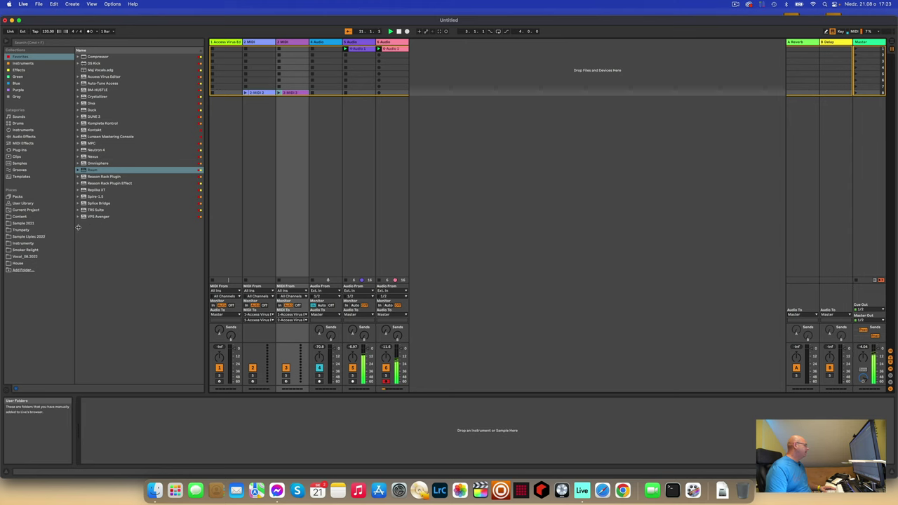
- Load VPS Avenger on a new MIDI track after the sixth track and move its window clear of the track controls
left_click_drag(91, 216, 530, 163)
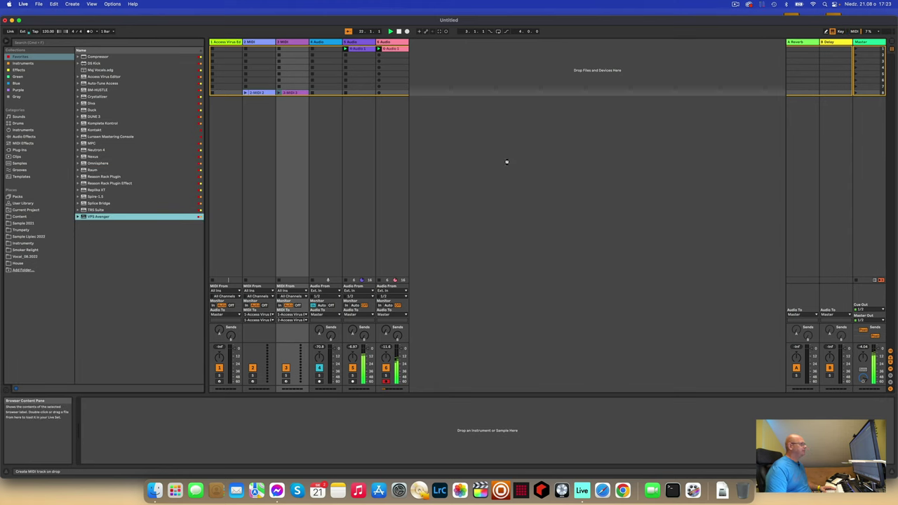
left_click_drag(481, 139, 476, 135)
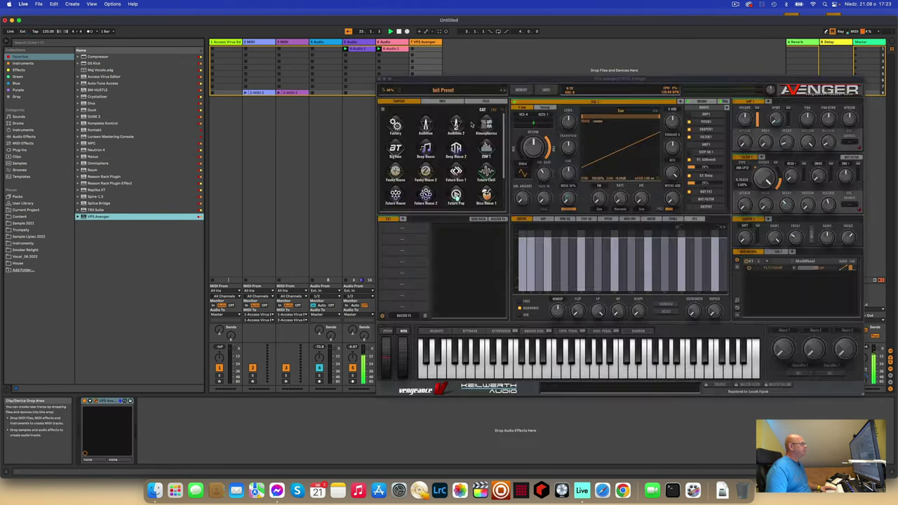
left_click_drag(541, 82, 385, 82)
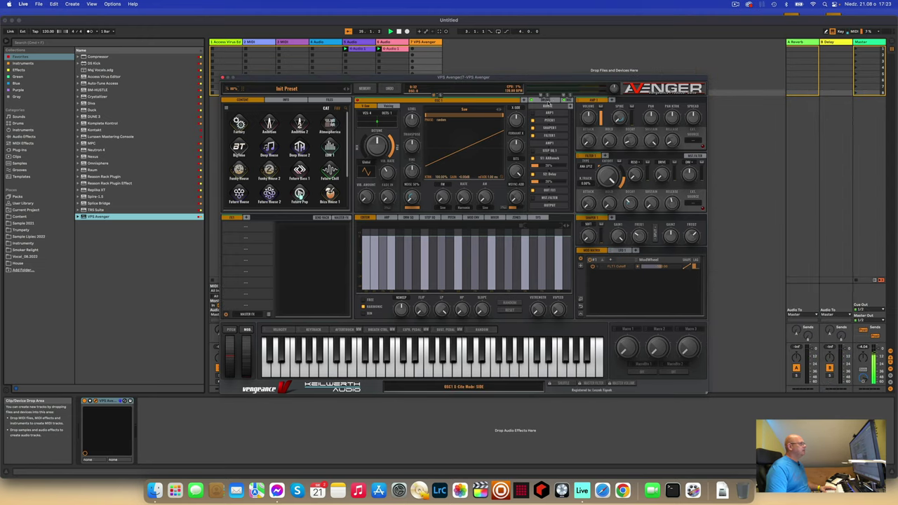
- Switch Avenger's first oscillator to Drums and try the Bright Kit and the two kits following it
left_click(546, 101)
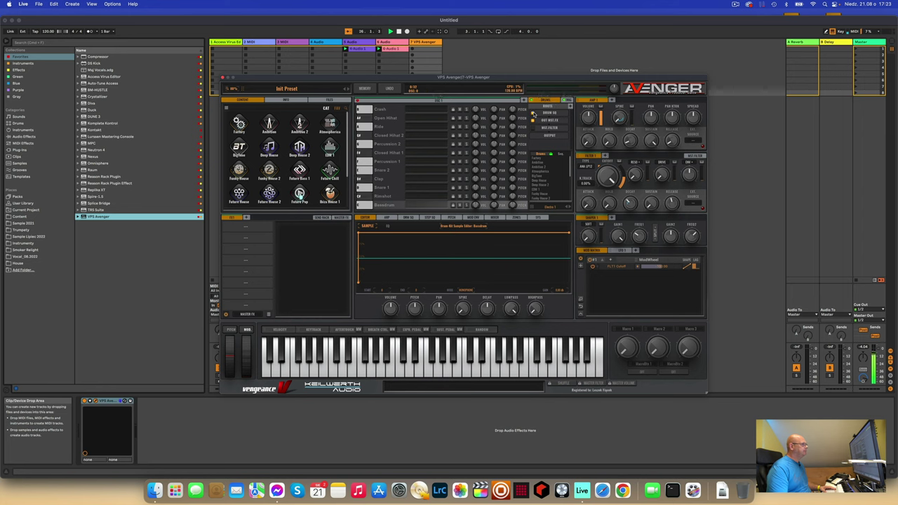
left_click(551, 178)
left_click(542, 164)
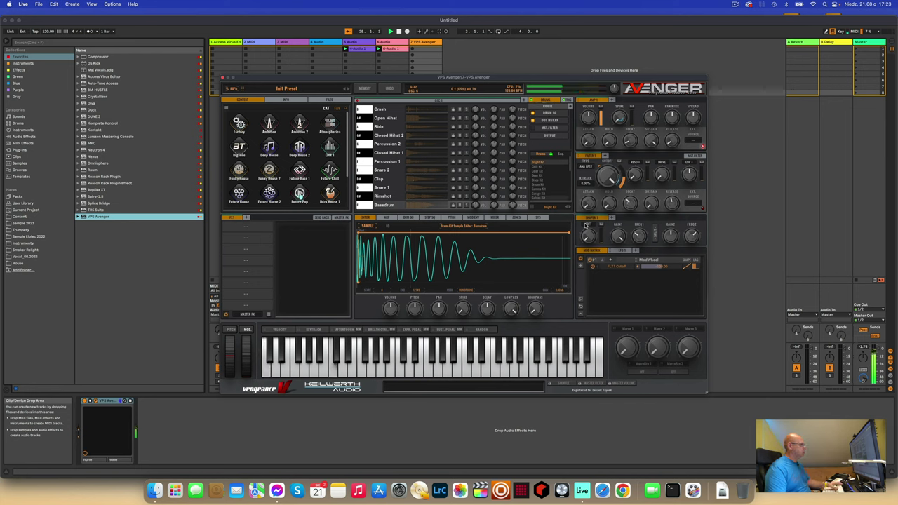
left_click(538, 168)
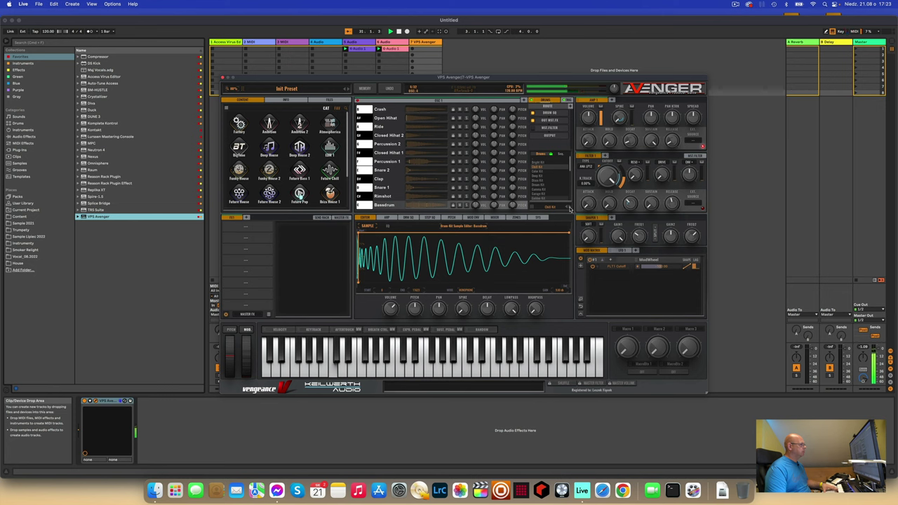
left_click(568, 208)
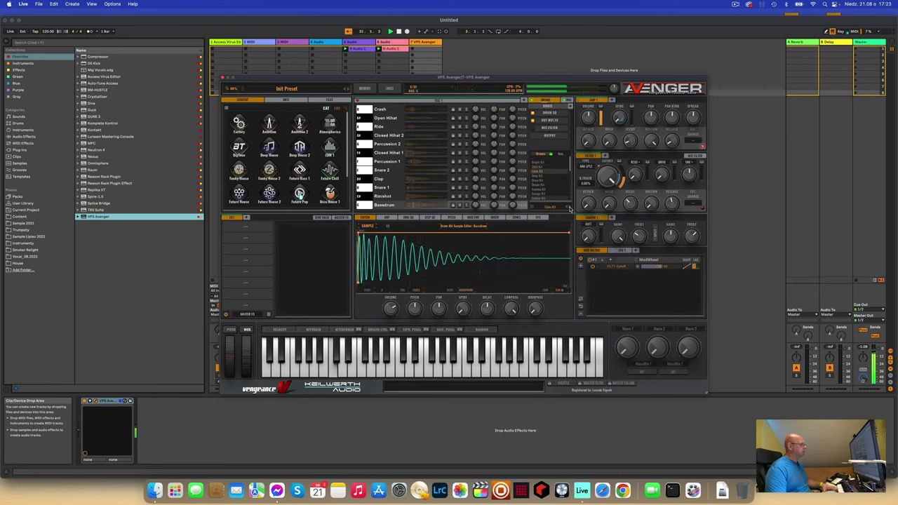
- Record a MIDI drum clip in the VPS Avenger track's eighth slot and move it to the first slot
left_click(223, 78)
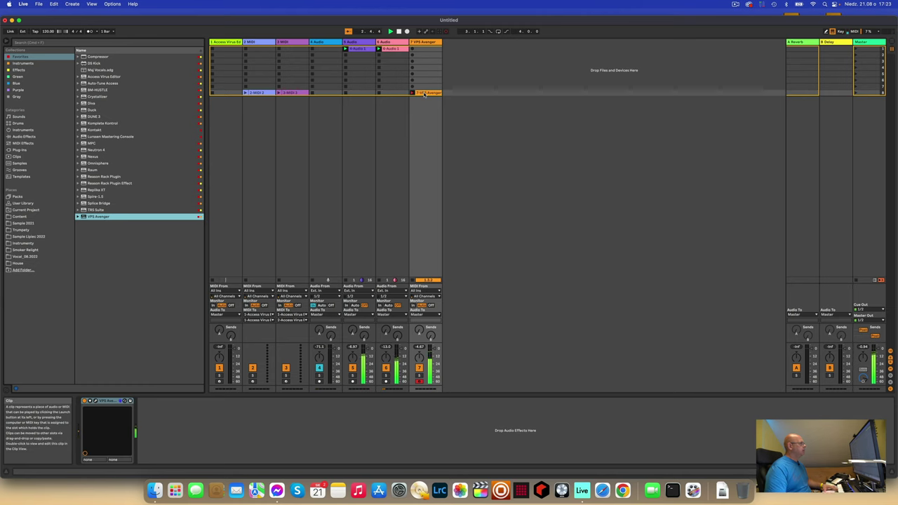
double_click(424, 93)
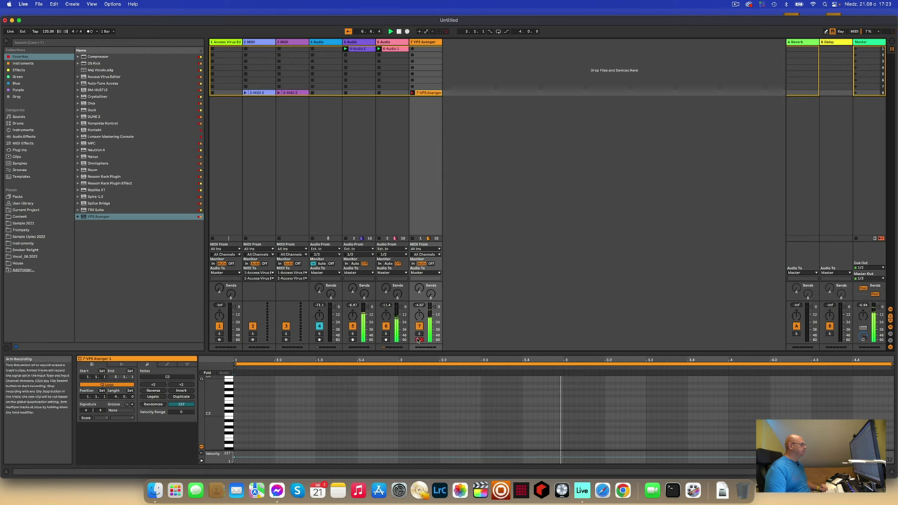
left_click_drag(424, 93, 426, 48)
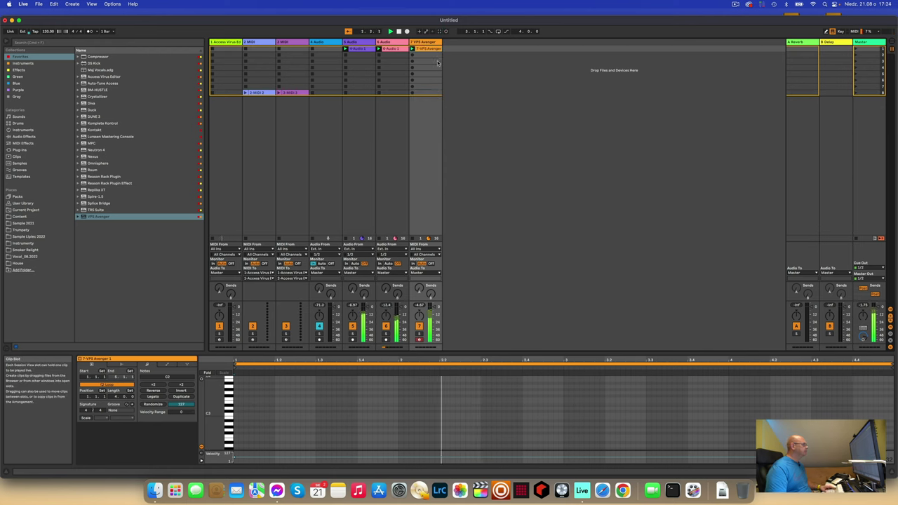
left_click(510, 163)
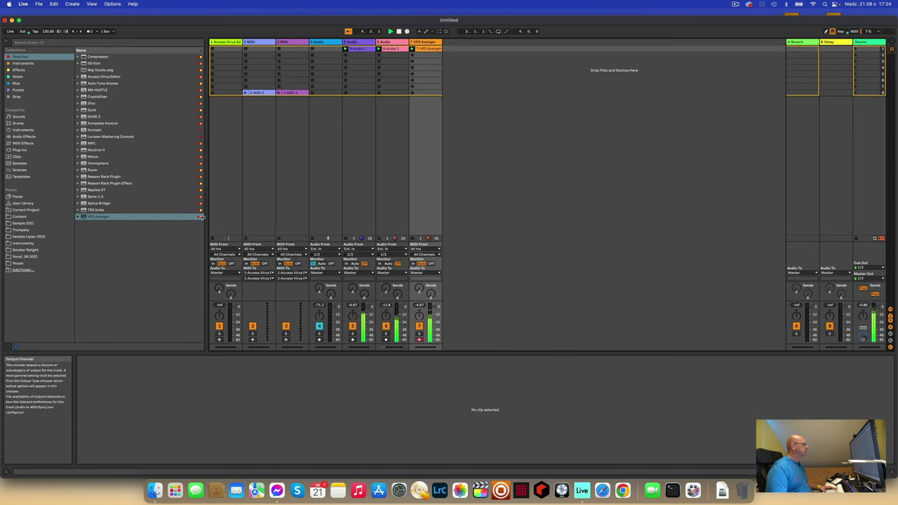
- Add the TRS Suite effect to the Master track and close its plug-in window
left_click(95, 211)
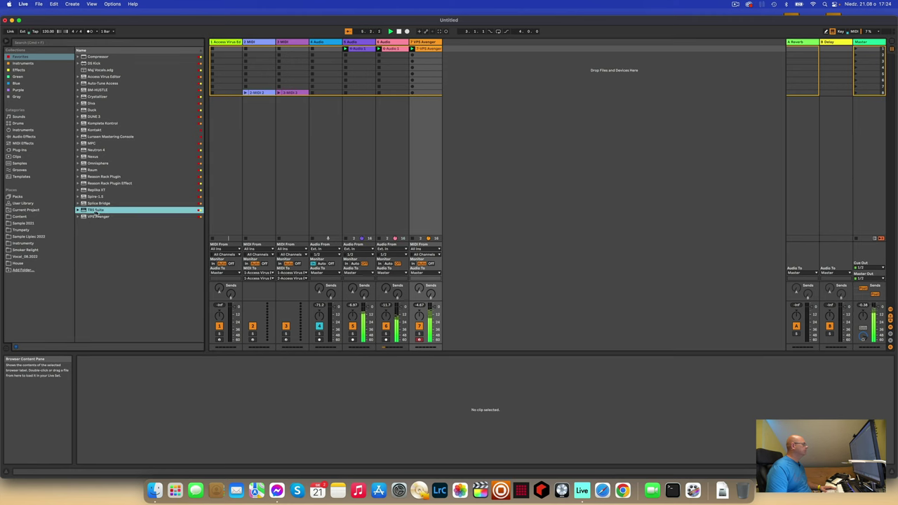
left_click_drag(480, 216, 336, 208)
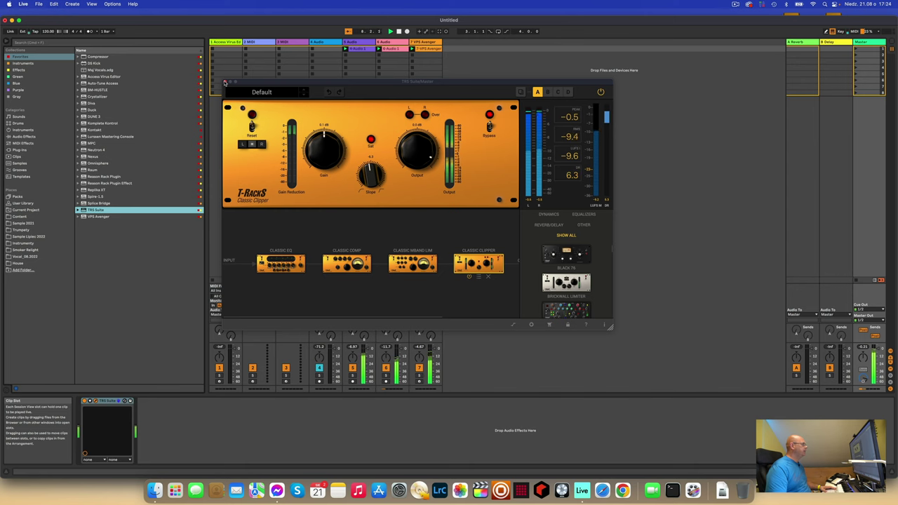
left_click(224, 83)
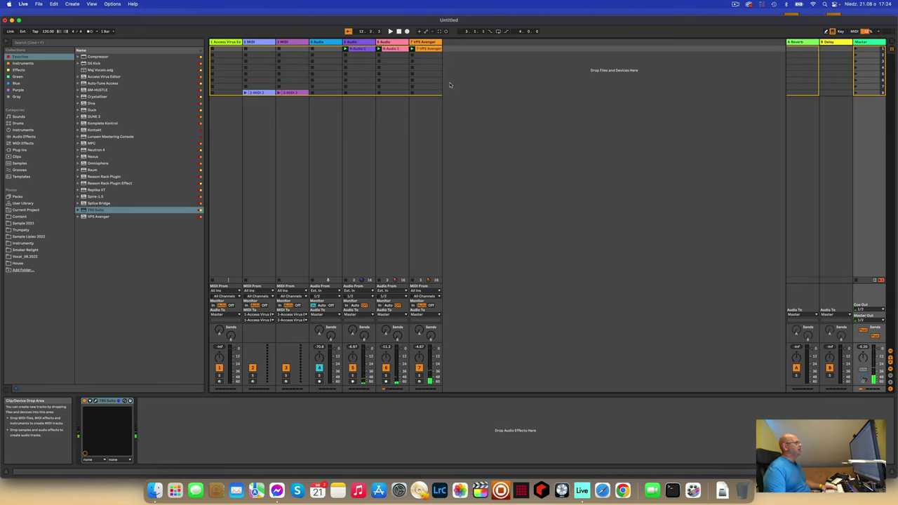
- Insert a new MIDI track and place it fourth, directly after the existing MIDI tracks
right_click(473, 81)
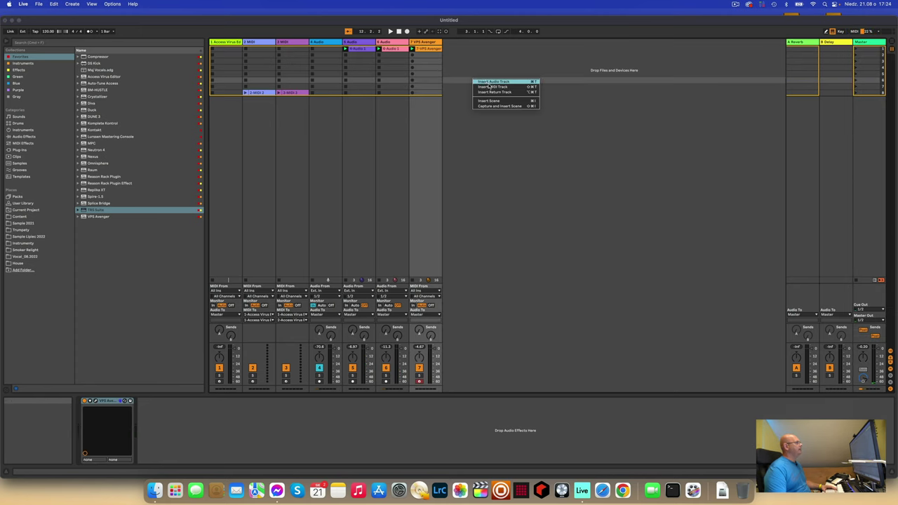
left_click(491, 86)
left_click_drag(343, 41, 312, 42)
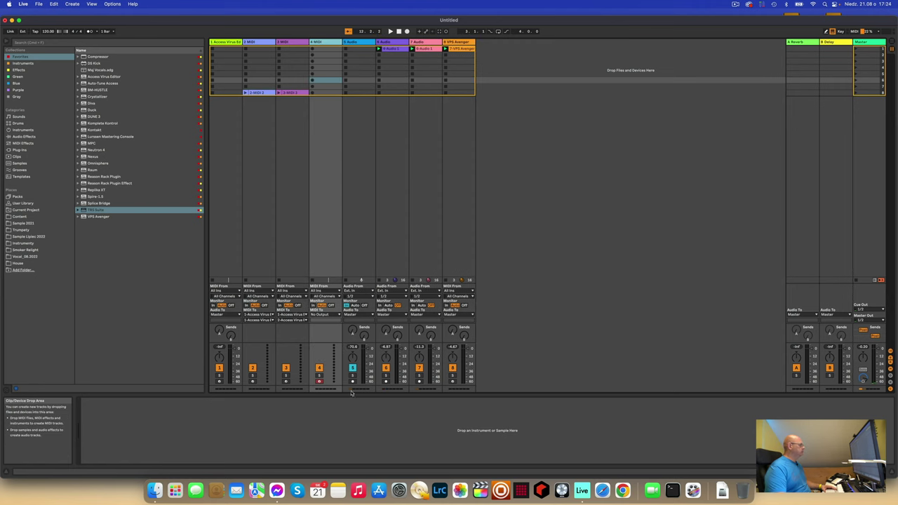
- Route the new fourth track's MIDI output to 1-Access Virus Editor on channel 3
left_click(320, 314)
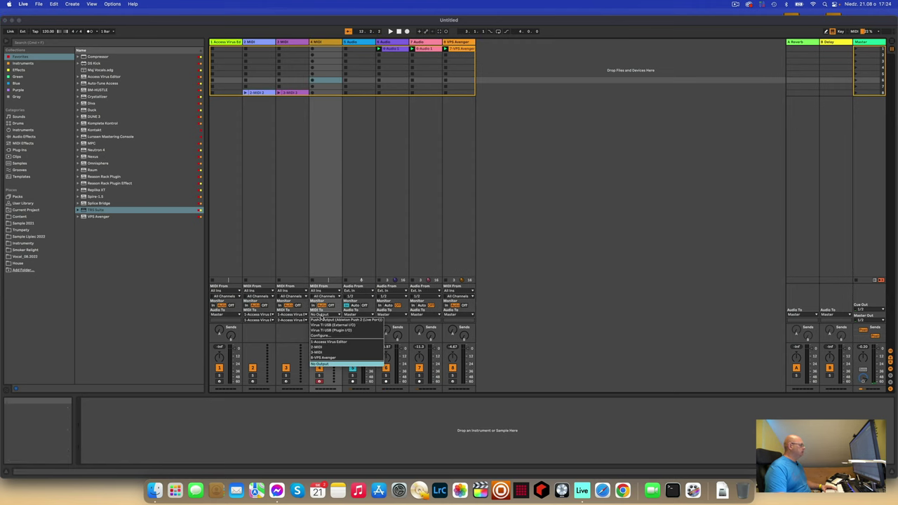
left_click(330, 342)
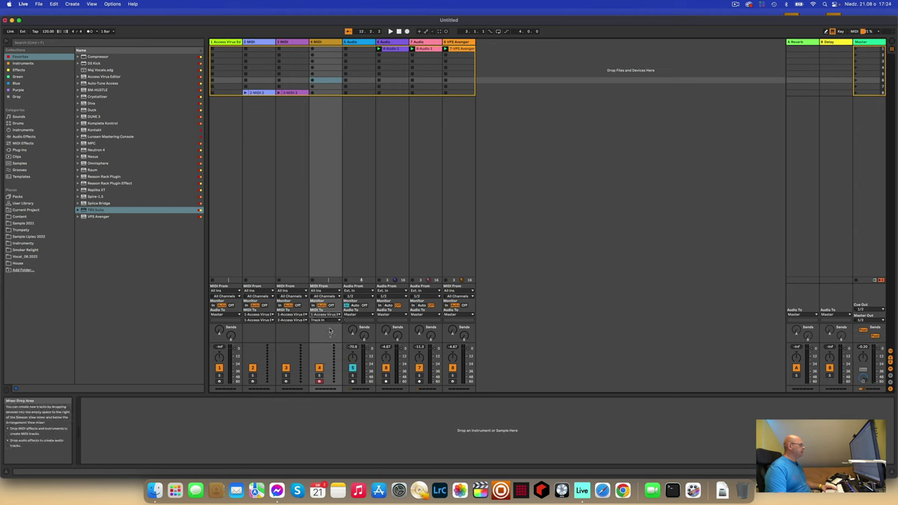
left_click(329, 321)
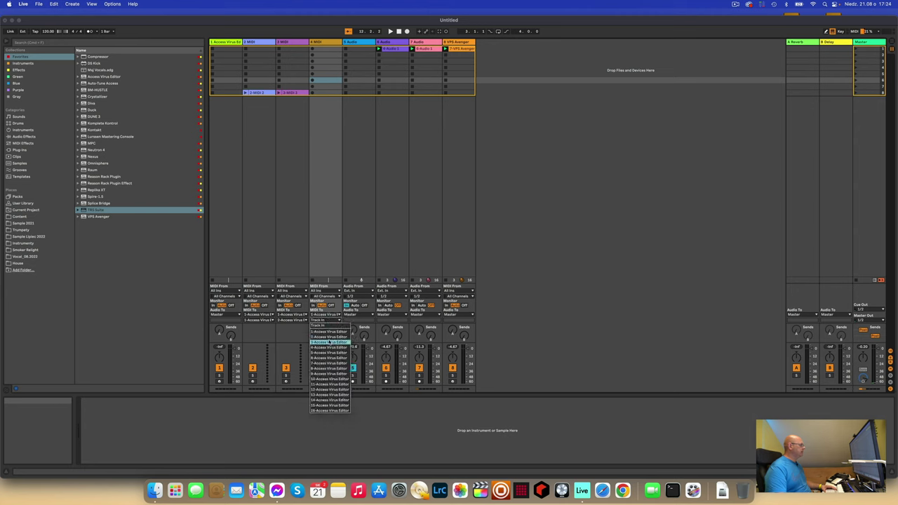
left_click(330, 343)
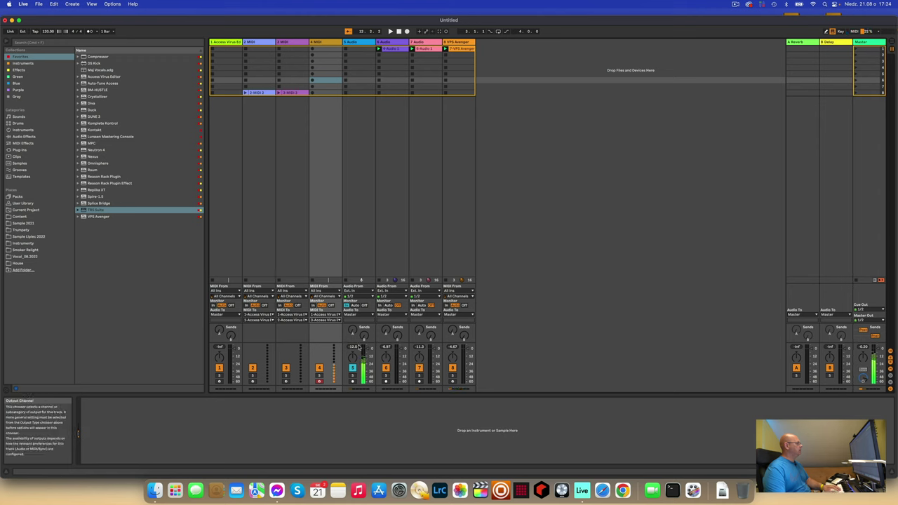
- Deactivate Replika XT and Raum on the fifth track and arm the fourth MIDI track for recording
left_click(351, 42)
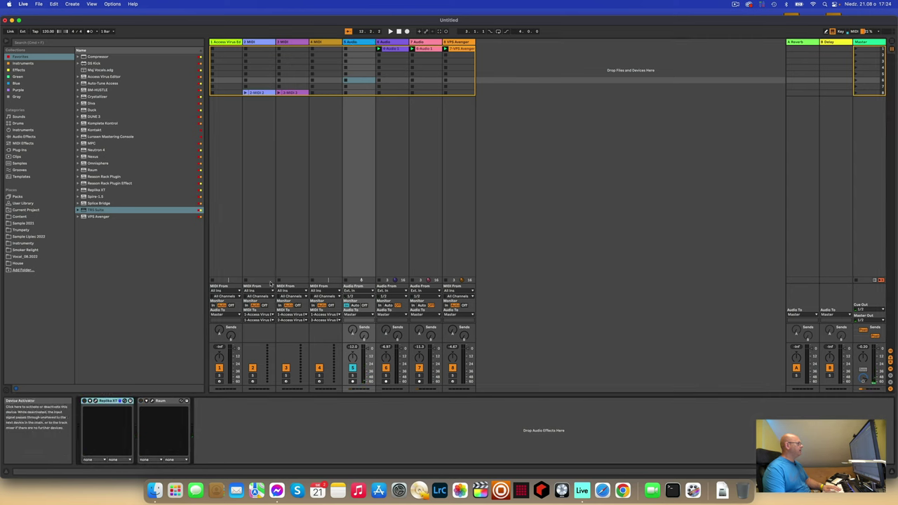
left_click(319, 381)
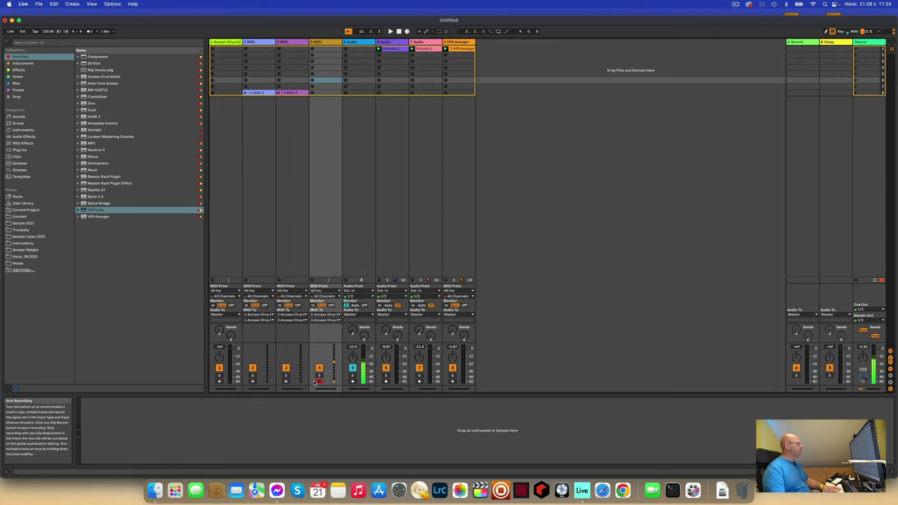
- Open the Access Virus Editor, select part 3, and load the PLK Trumpt patch followed by PLK Snappy
left_click(224, 42)
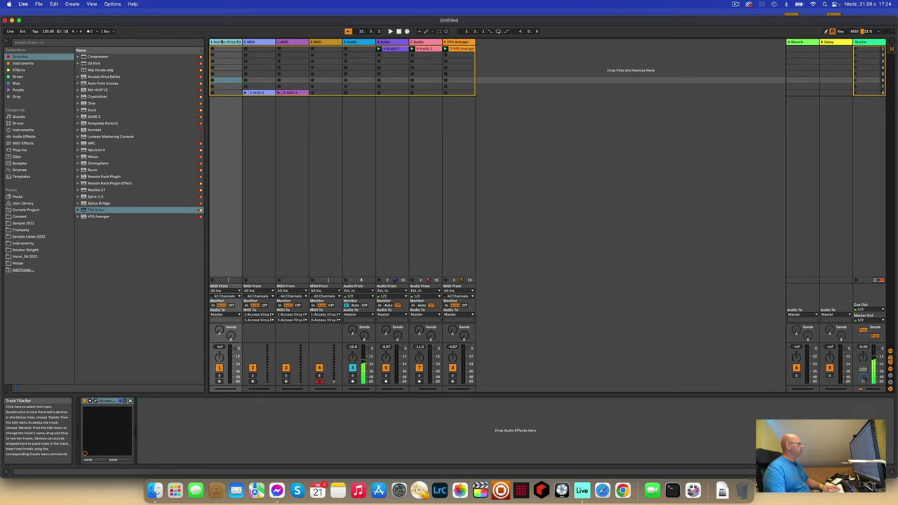
left_click(89, 400)
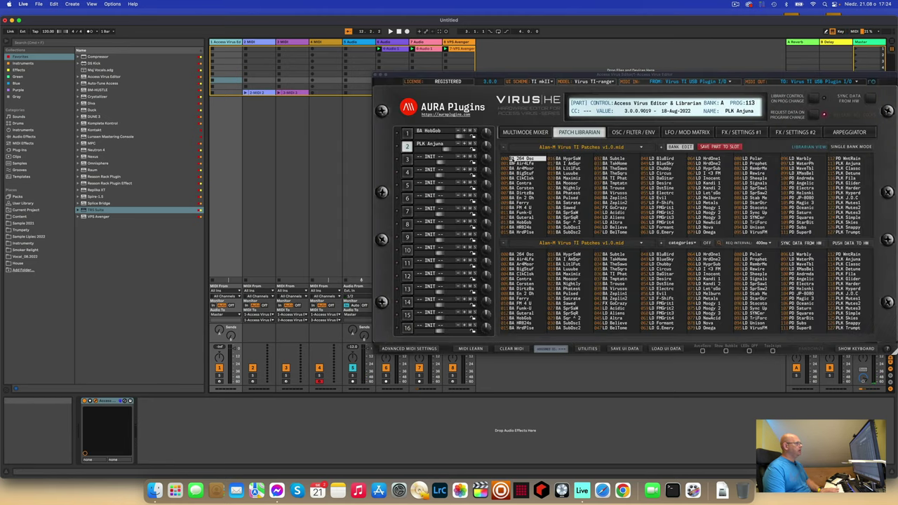
left_click(408, 160)
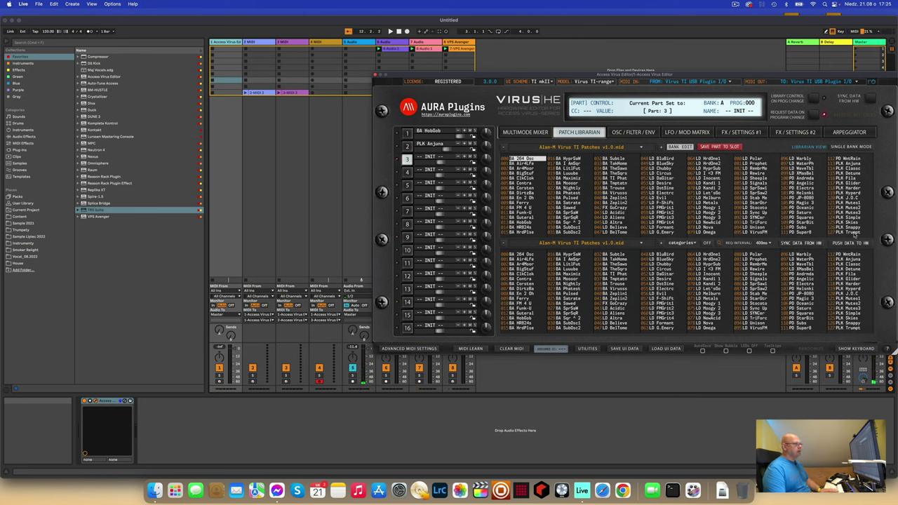
left_click(854, 234)
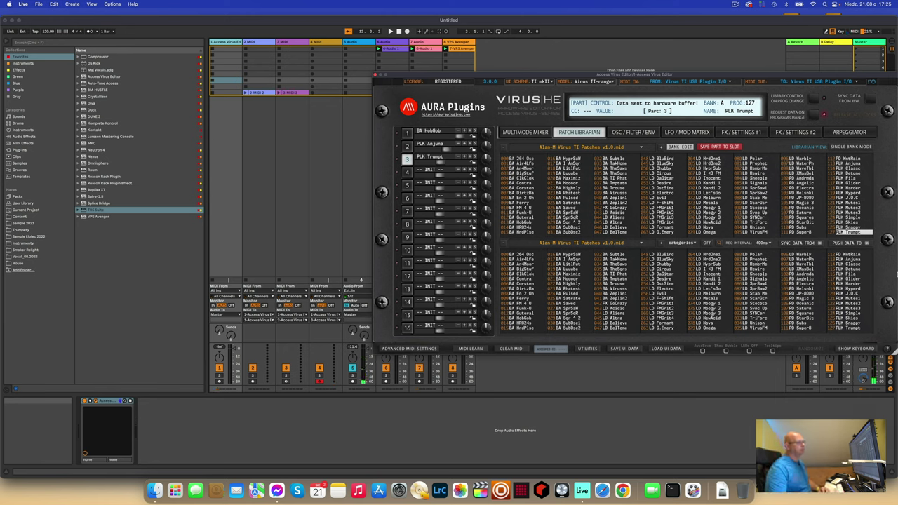
left_click(853, 228)
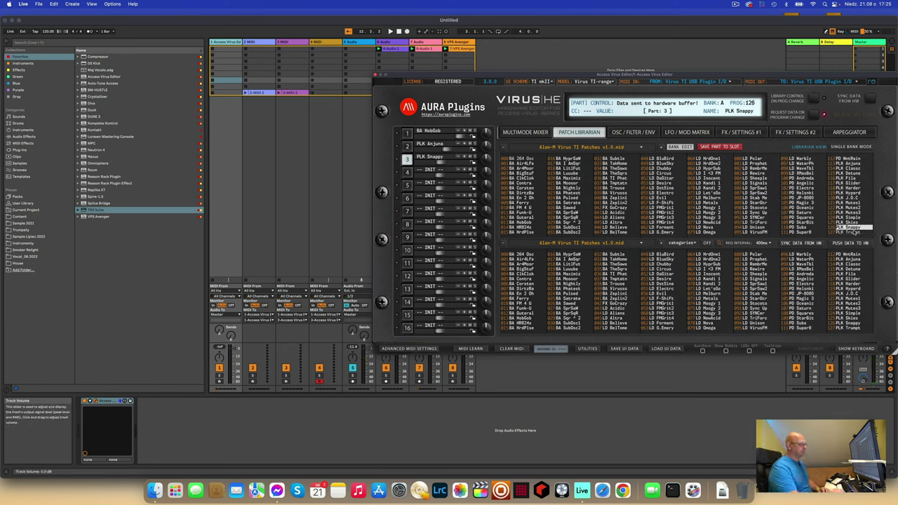
- Audition part 3's patches backward through the PLK and PD sounds, settle on PD Angelic, and close the Virus editor
key("Up")
key("Up")
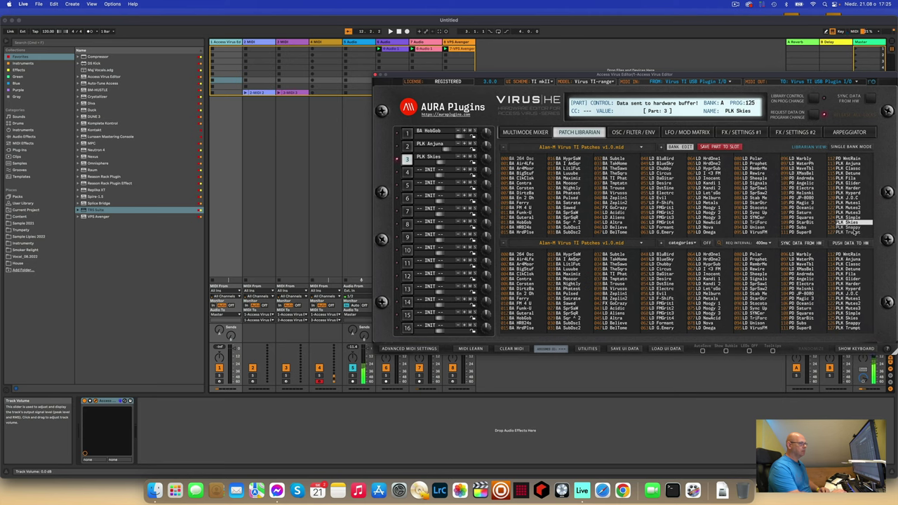
key("Up")
key("Up")
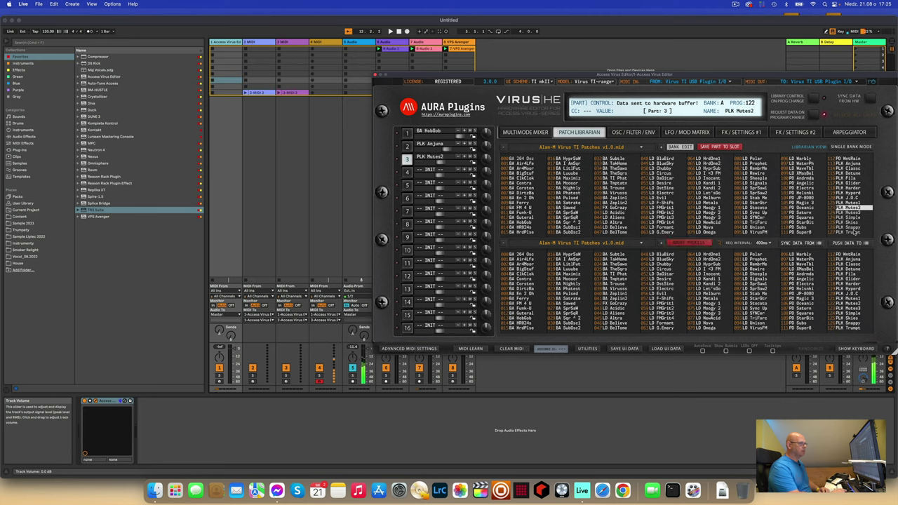
key("Up")
key("Up")
key("Up")
key("Up")
key("Up")
key("Up")
key("Up")
key("Up")
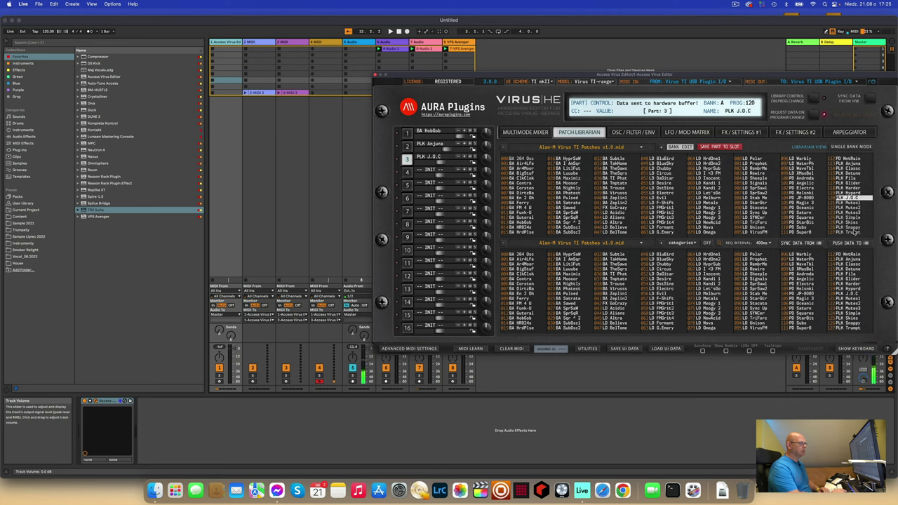
key("Up")
key("Up")
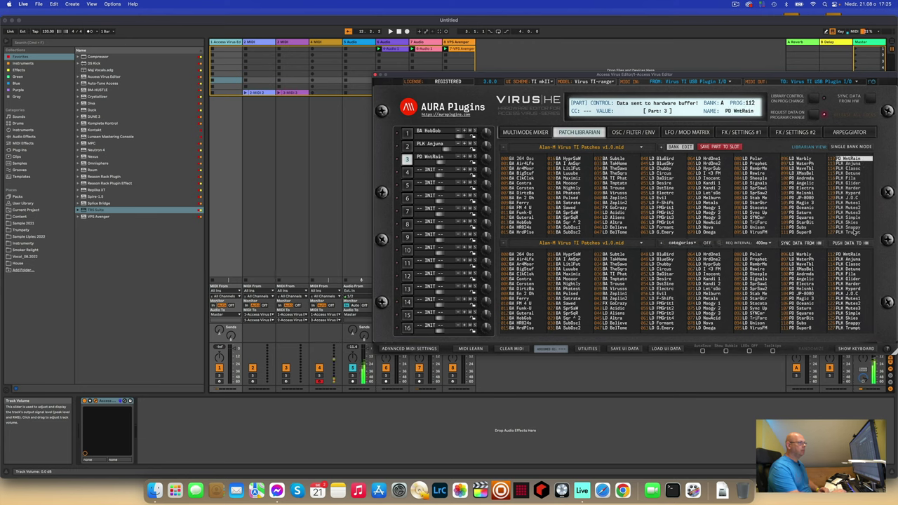
key("Up")
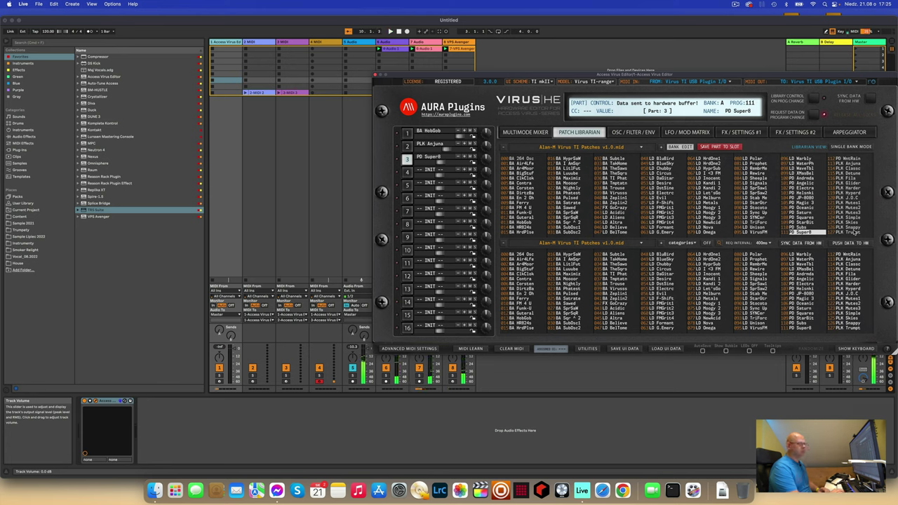
key("Up")
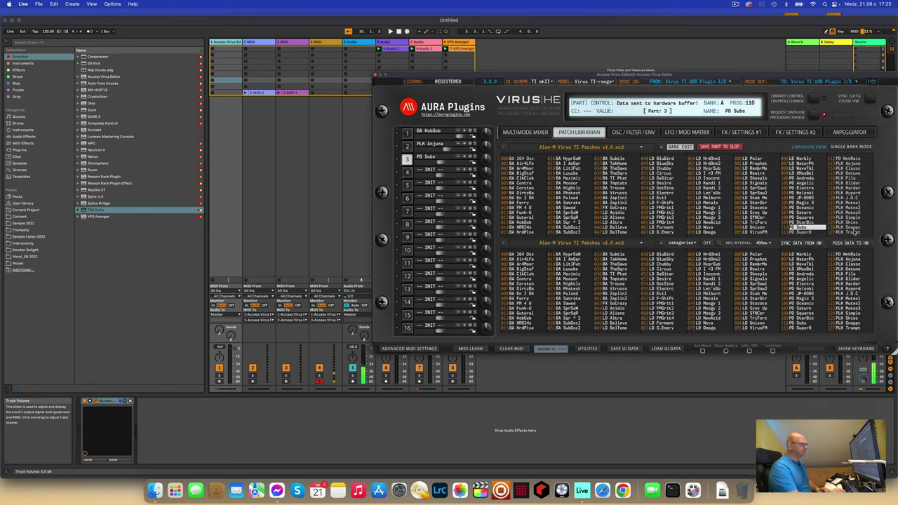
key("Up")
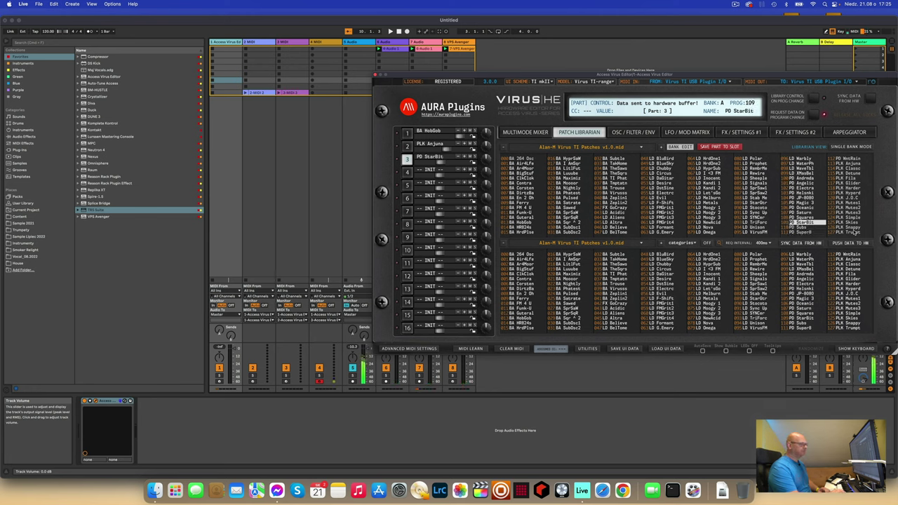
key("Up")
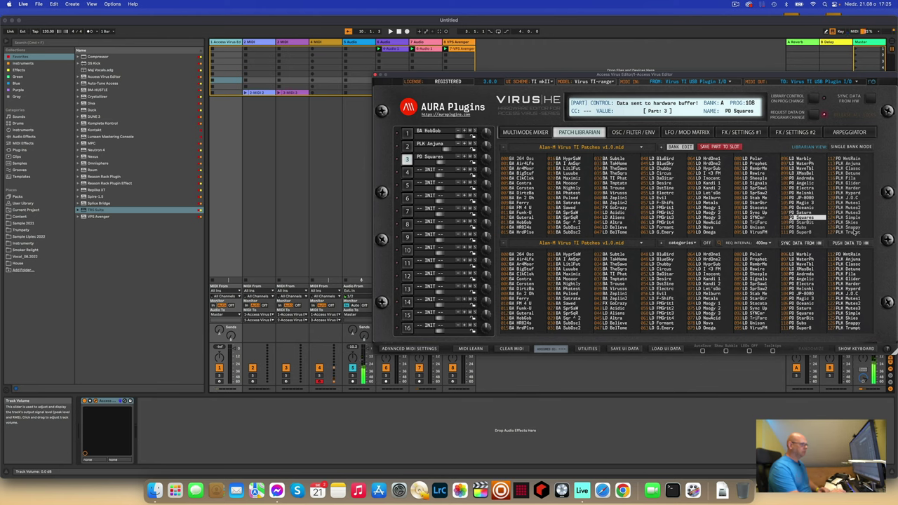
key("Up")
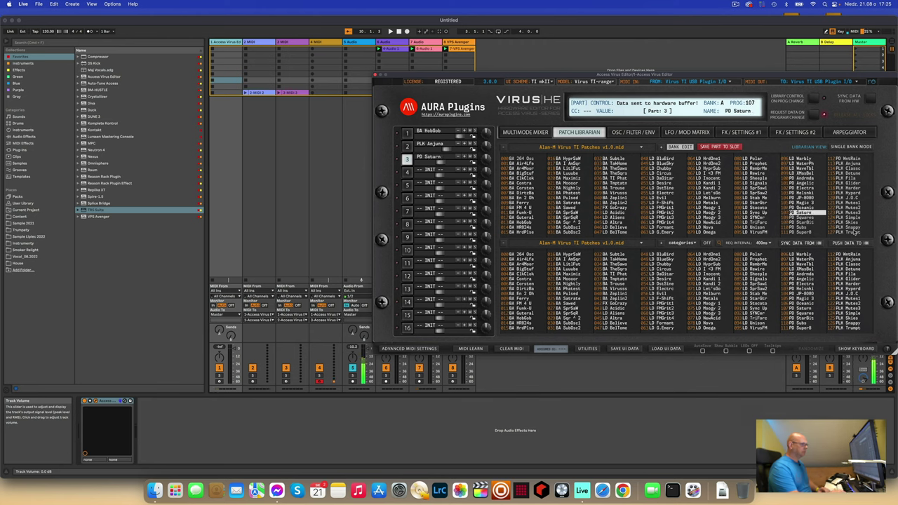
key("Up")
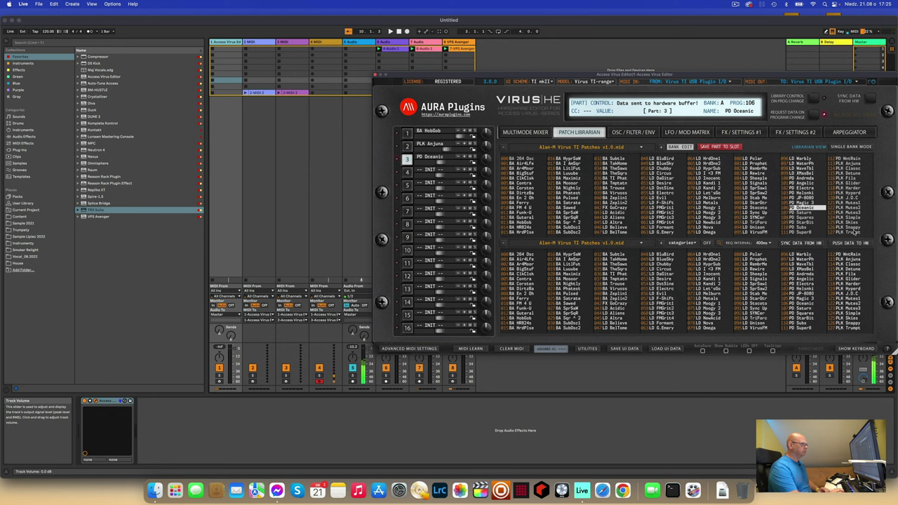
key("Up")
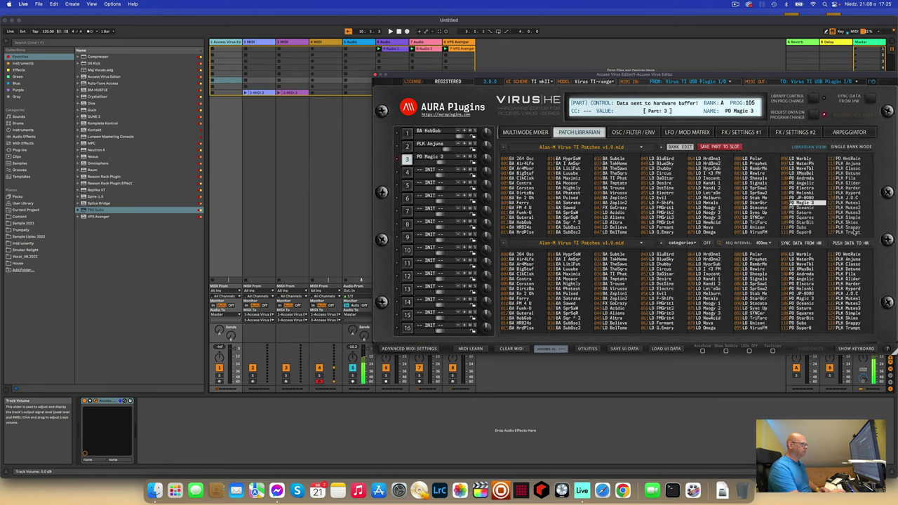
key("Up")
key("Up")
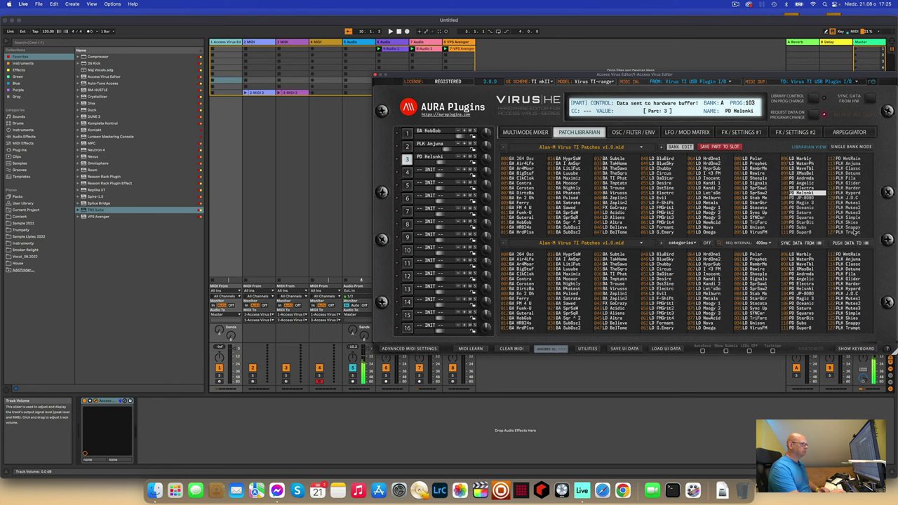
key("Up")
key("Up")
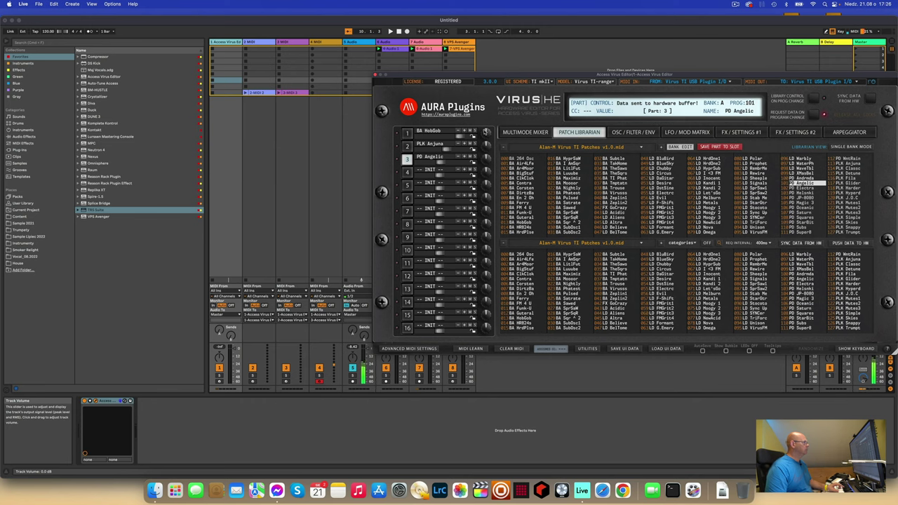
left_click(376, 74)
left_click(520, 93)
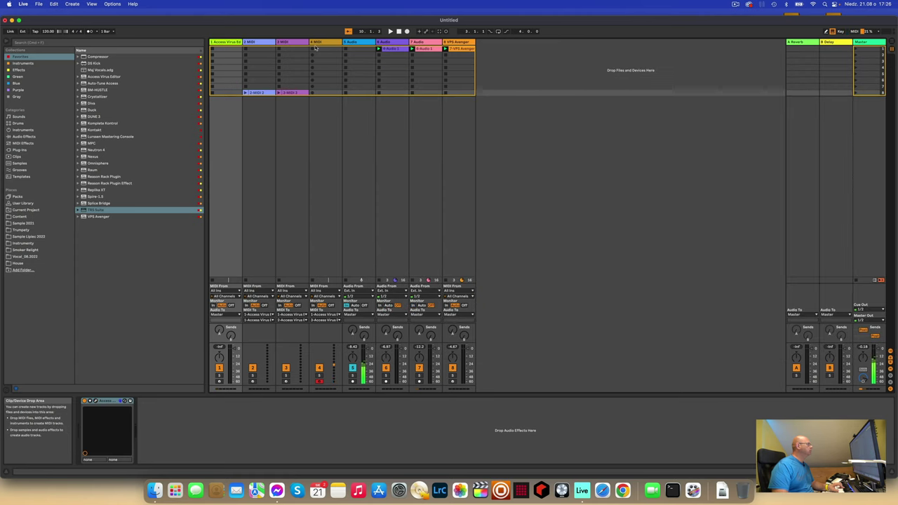
- Activate Raum on the fifth track and insert Crystallizer between Replika XT and Raum
left_click(357, 43)
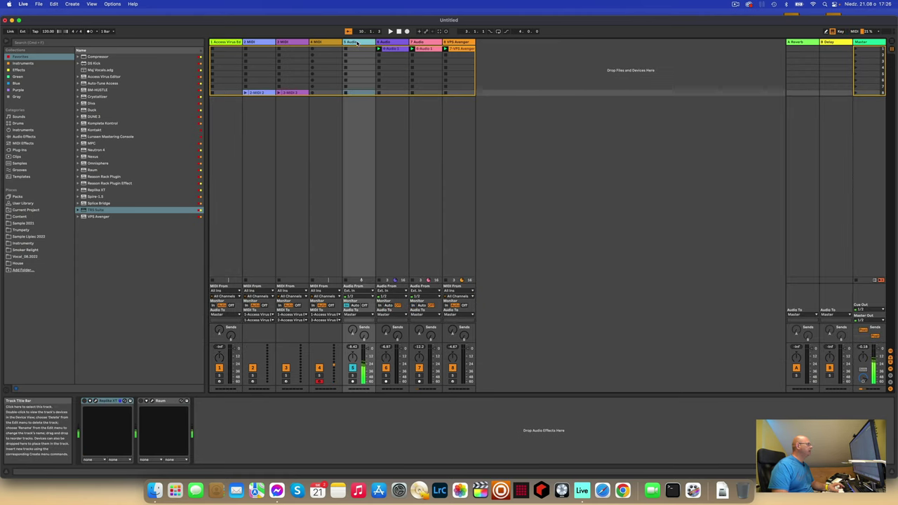
left_click(142, 402)
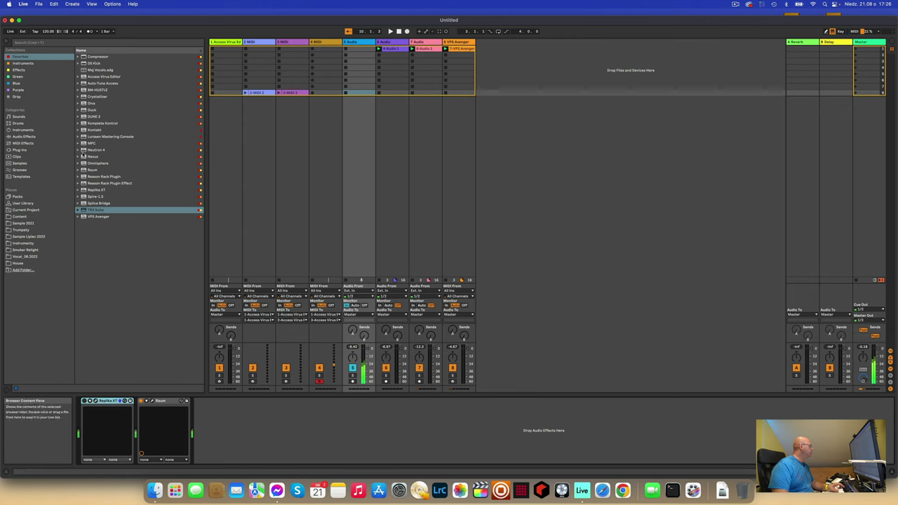
left_click(97, 96)
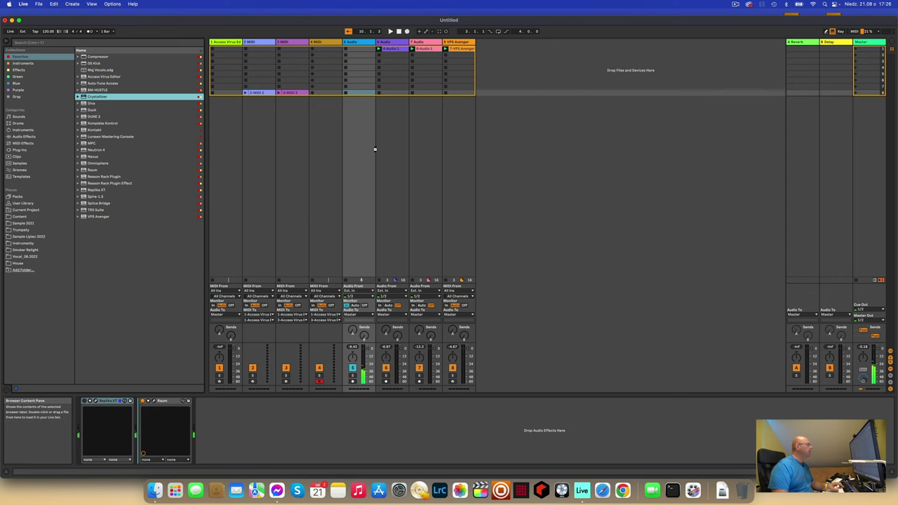
key("Return")
- Load the Original Crystals preset in Crystallizer and turn down its output level slightly
left_click(447, 90)
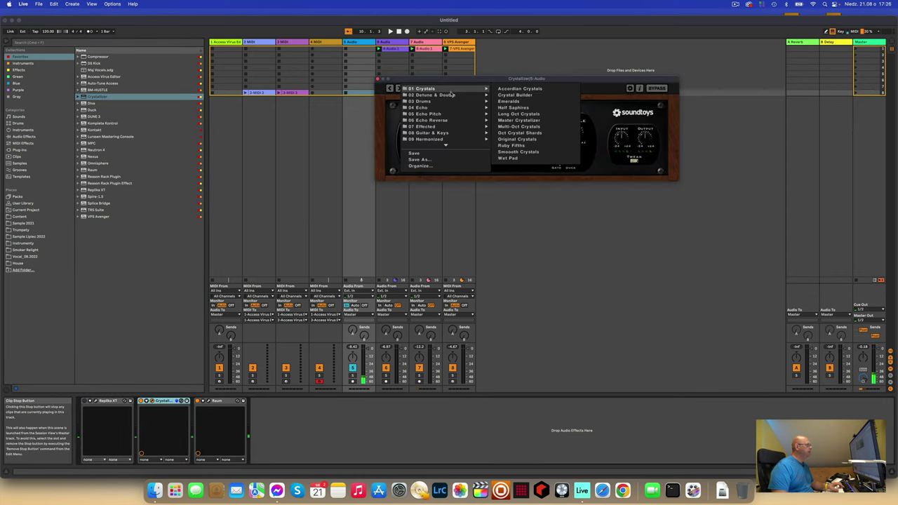
left_click(526, 139)
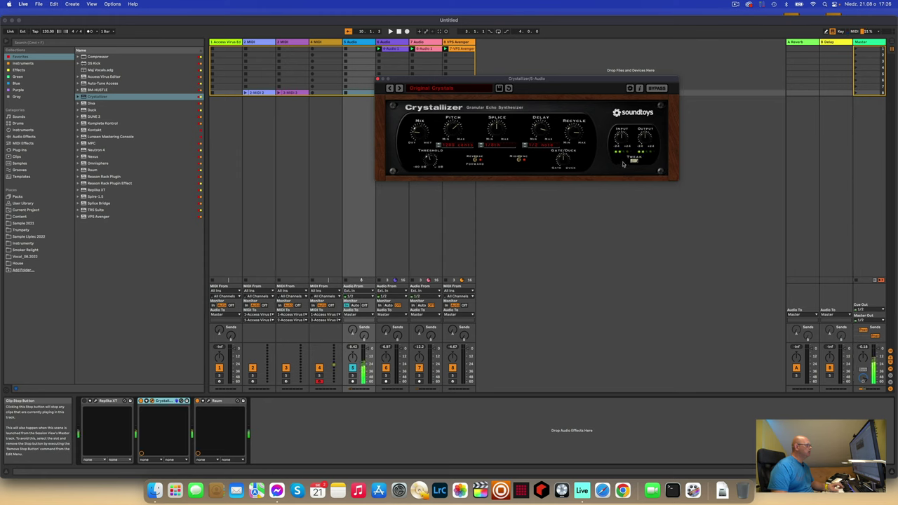
left_click_drag(645, 141, 645, 151)
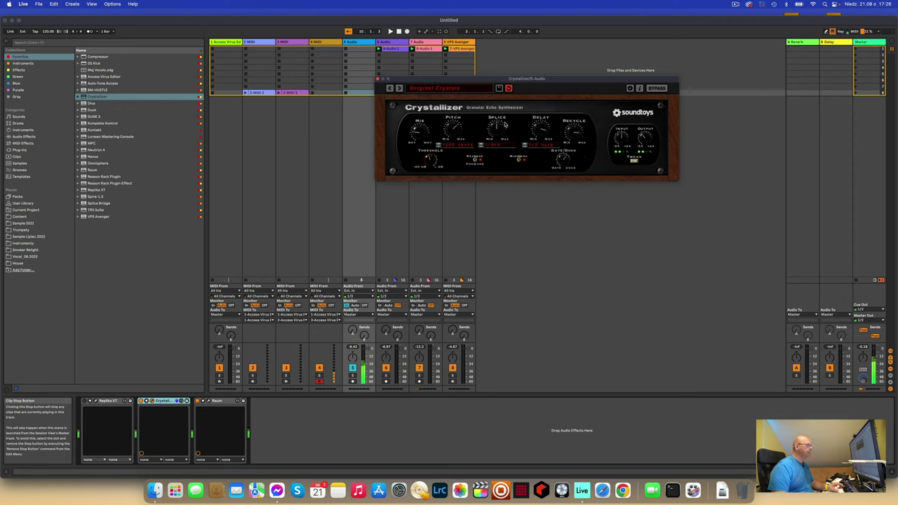
left_click(378, 80)
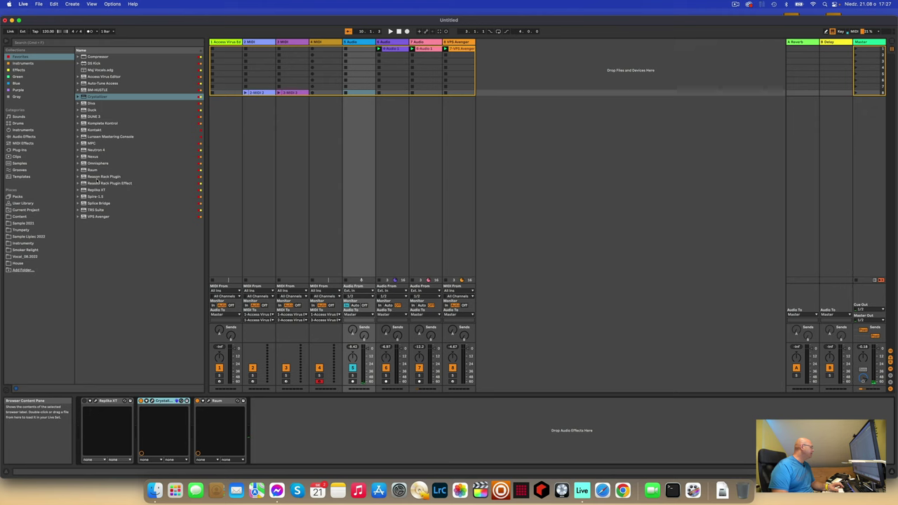
- Add Reason Rack Plugin Effect after Raum and load Pump Sidechain/Gate Effect in it
left_click_drag(103, 184, 279, 419)
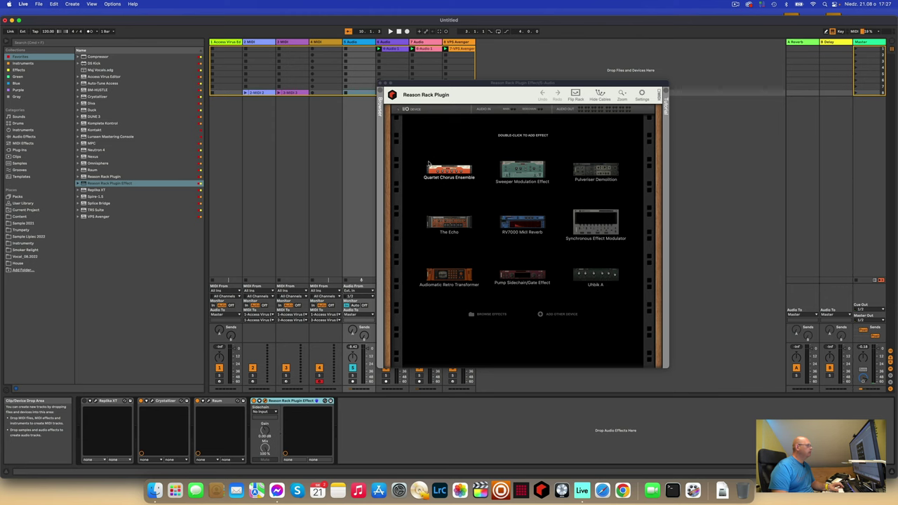
double_click(522, 275)
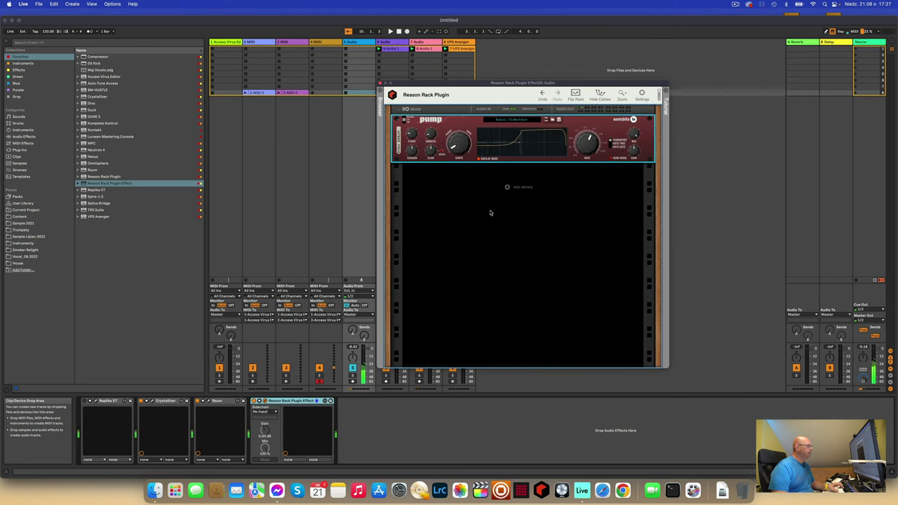
left_click(379, 83)
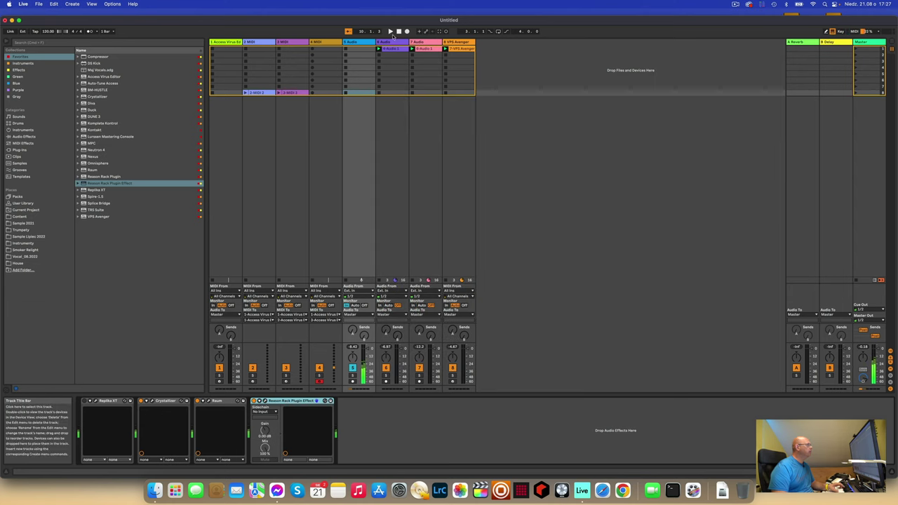
- Play the set to hear the fifth track's effect chain together with the other tracks, and stop playback
left_click(391, 32)
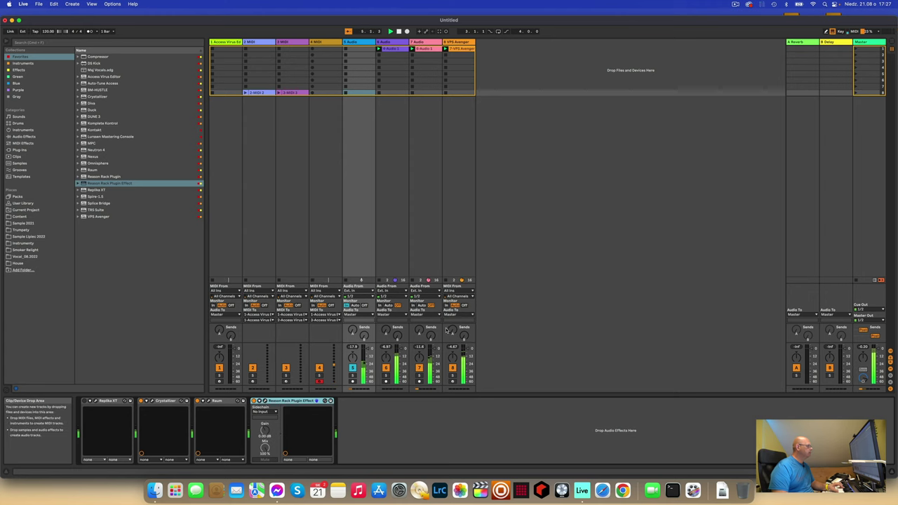
left_click(430, 349)
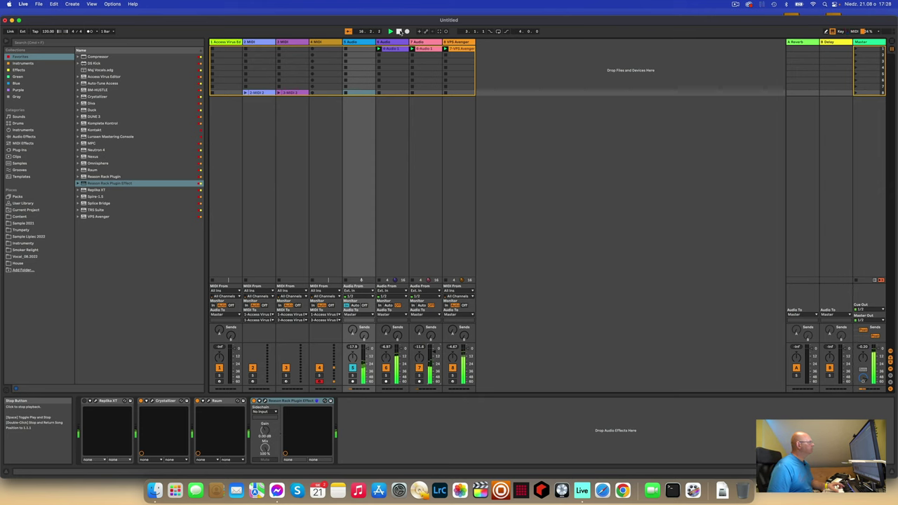
left_click(399, 32)
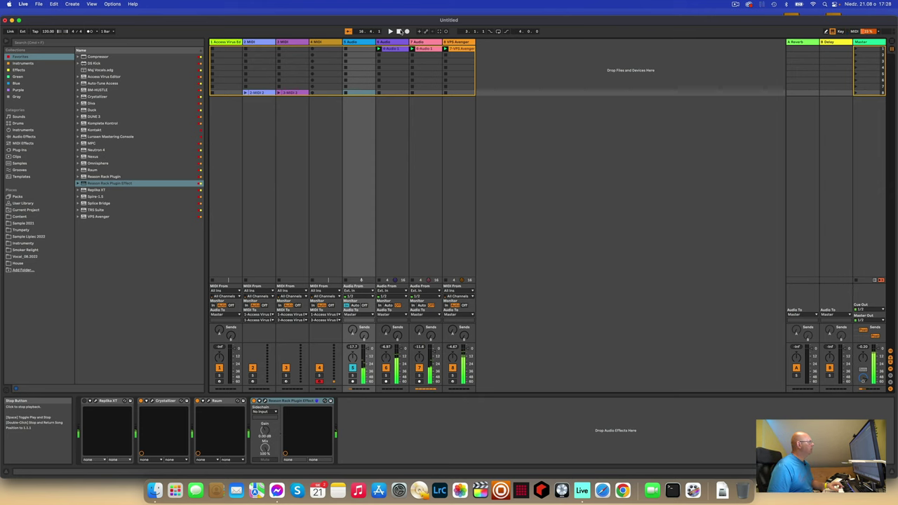
- Record a MIDI clip into the first slot of the fourth track and play it back in a loop
left_click(312, 49)
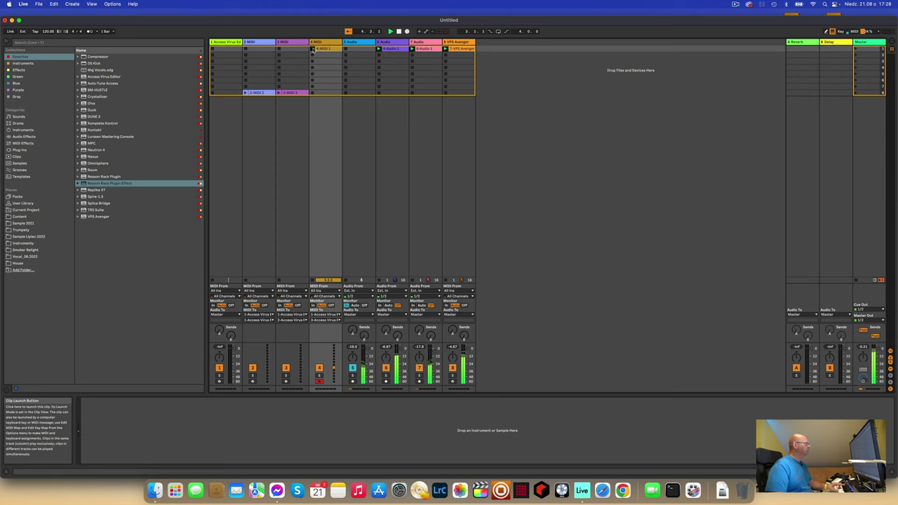
left_click(332, 51)
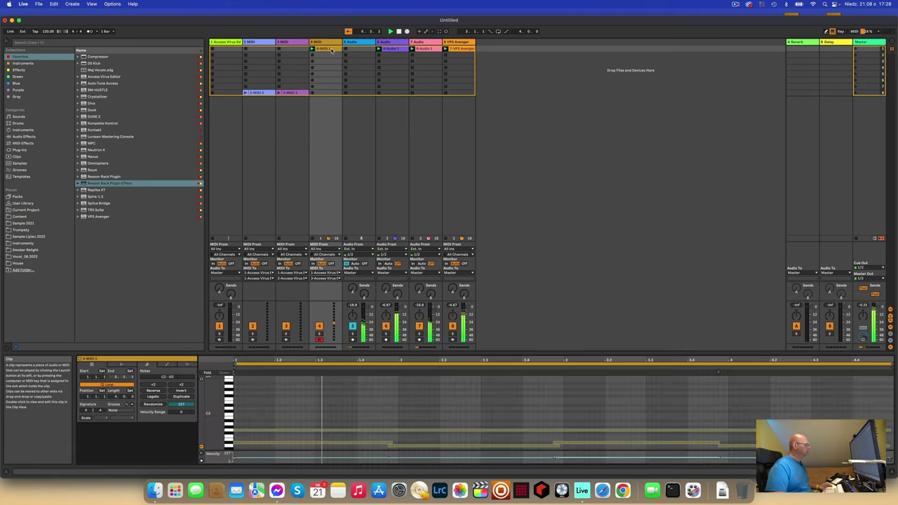
left_click(519, 228)
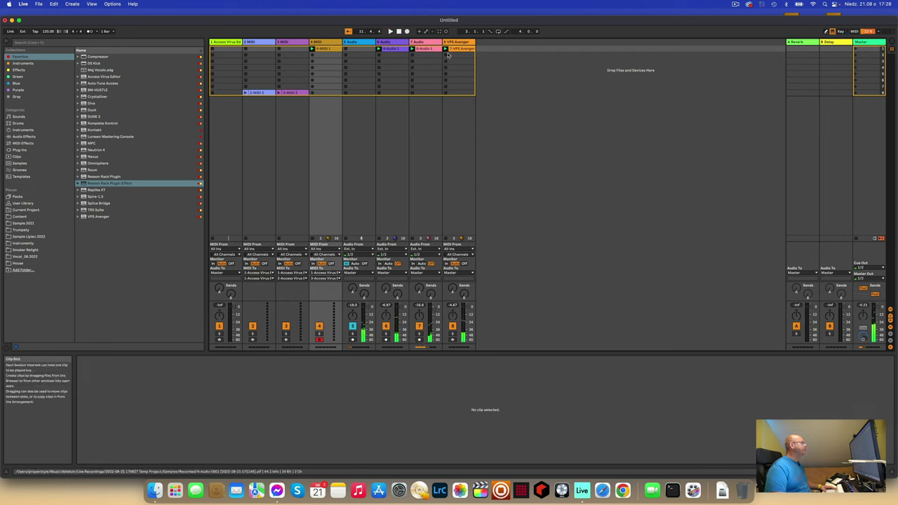
- Insert an armed audio track after VPS Avenger and record the playing Virus part into its first slot
right_click(497, 57)
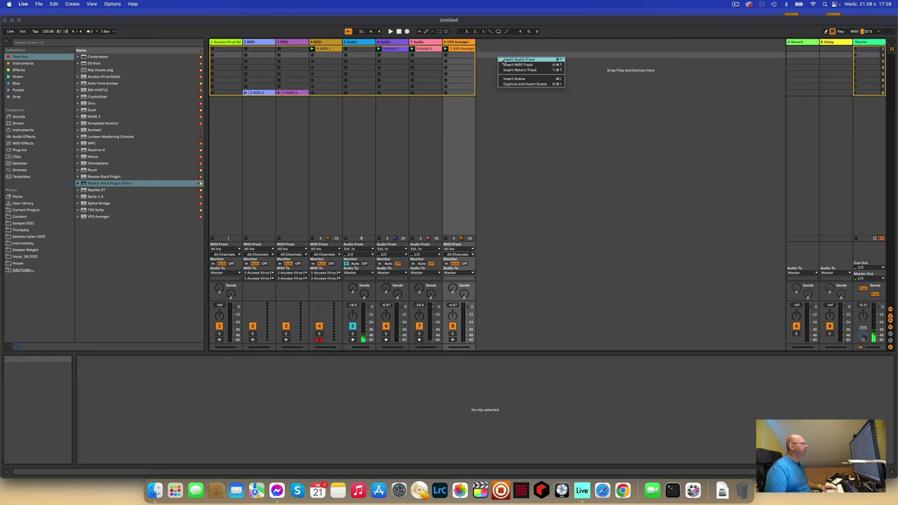
left_click(516, 61)
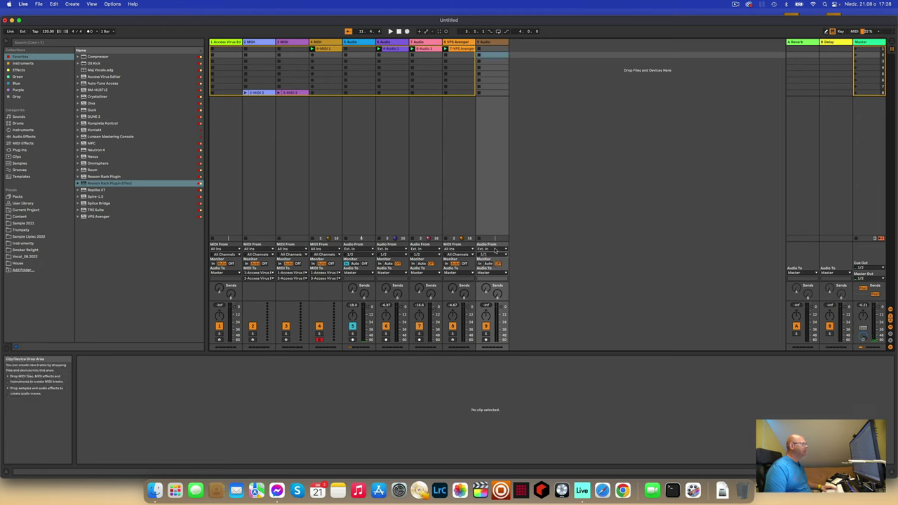
left_click(486, 339)
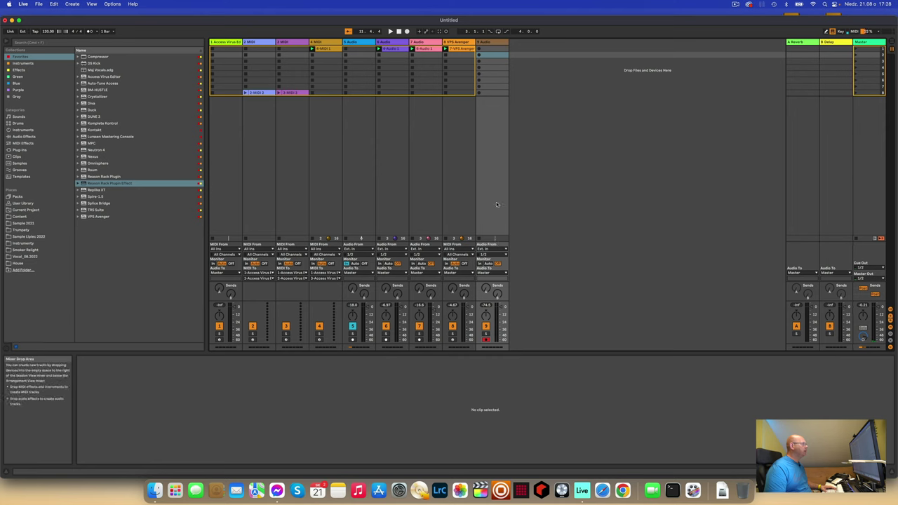
key("space")
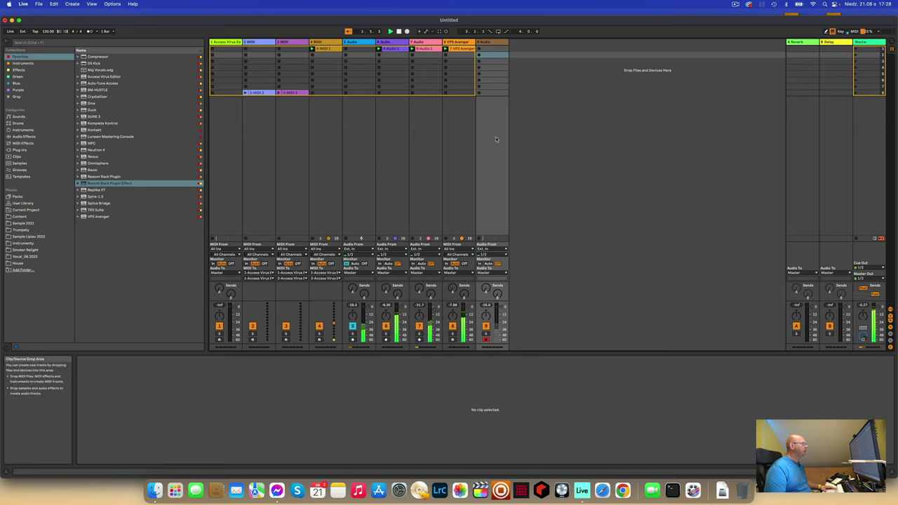
left_click(480, 51)
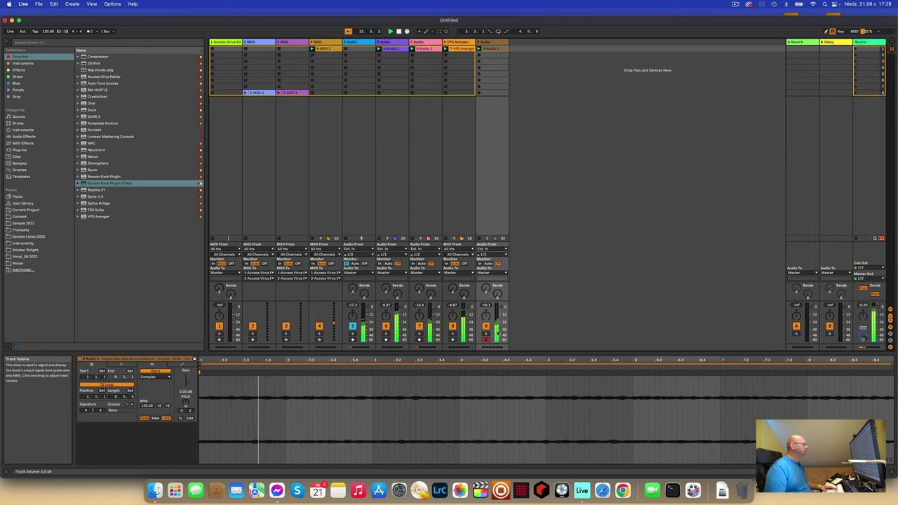
- Solo the ninth track, stop playback, and copy Crystallizer, Raum and Reason Rack Plugin Effect from the fifth track onto it
left_click(486, 334)
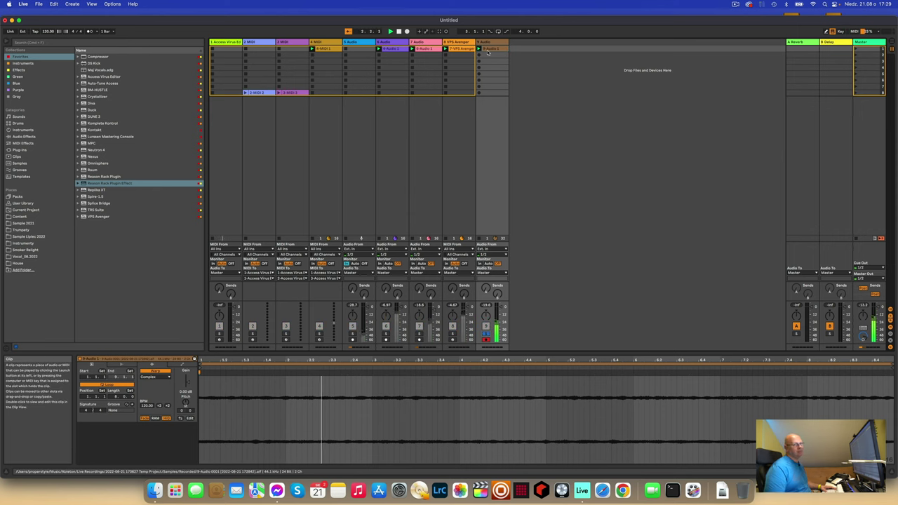
key("space")
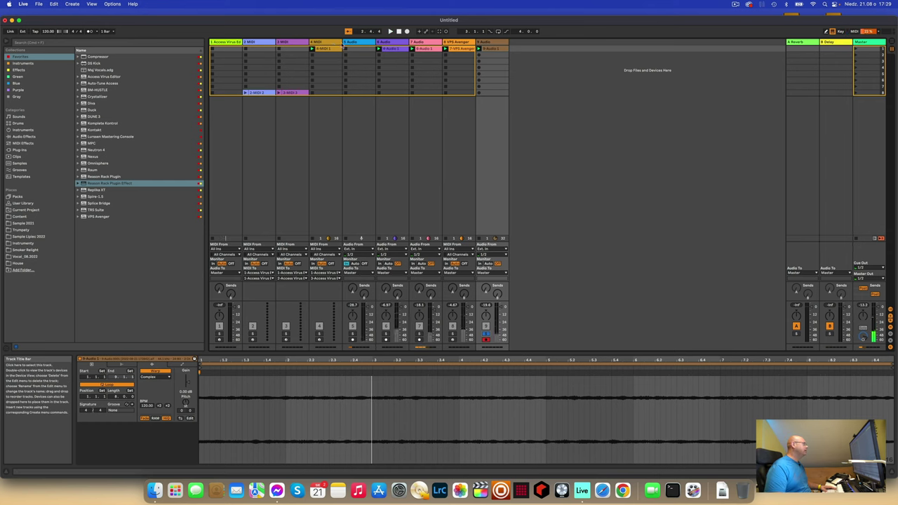
left_click(361, 43)
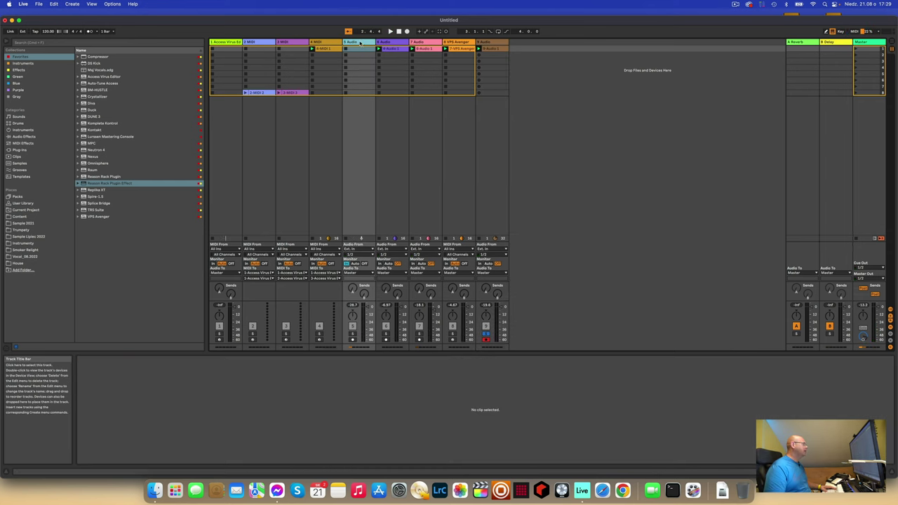
double_click(361, 43)
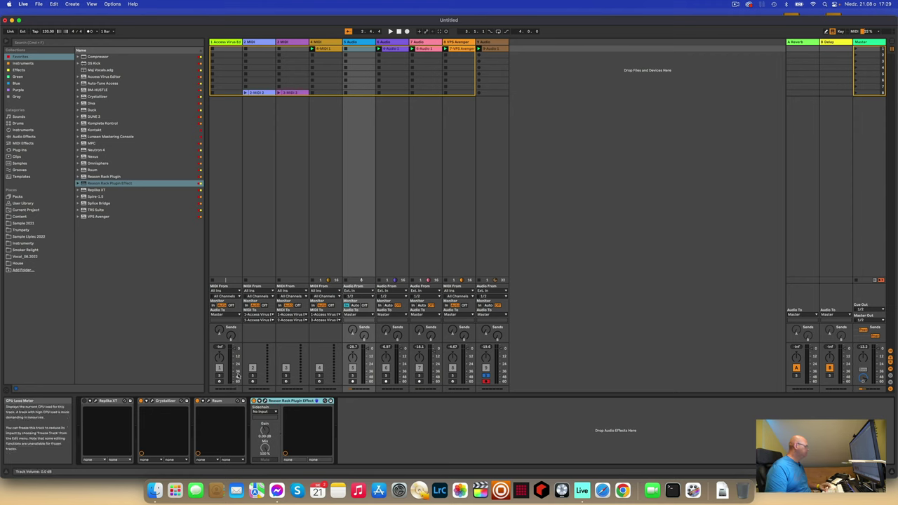
left_click(165, 402)
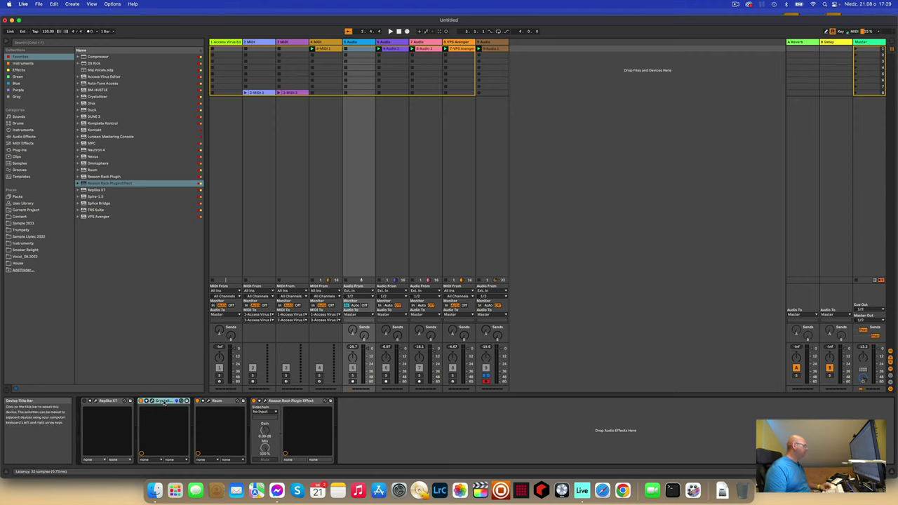
left_click(223, 403)
left_click(168, 402, "shift")
left_click(303, 402, "shift")
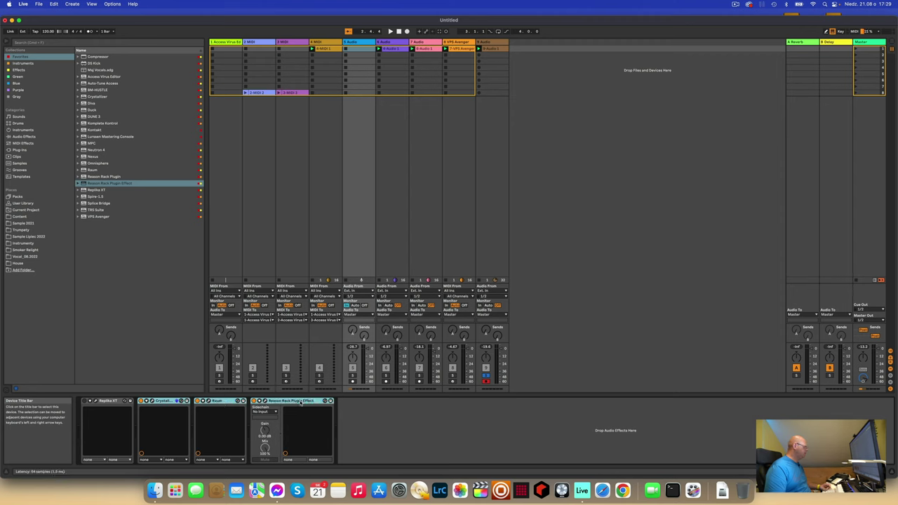
right_click(302, 401)
left_click(322, 332)
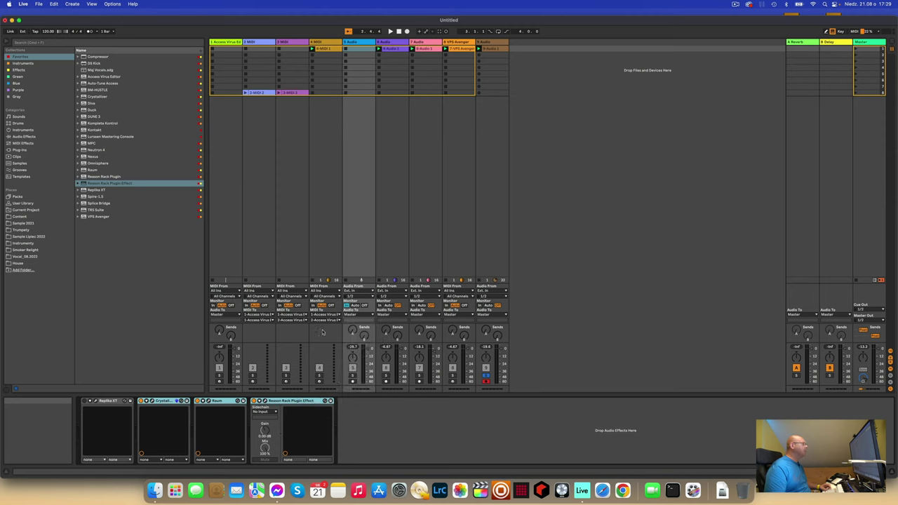
left_click(477, 125)
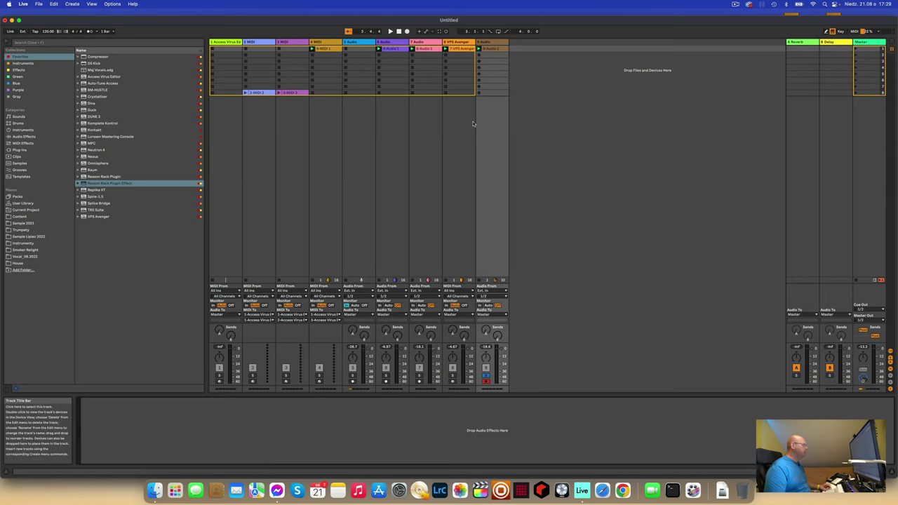
key("super+v")
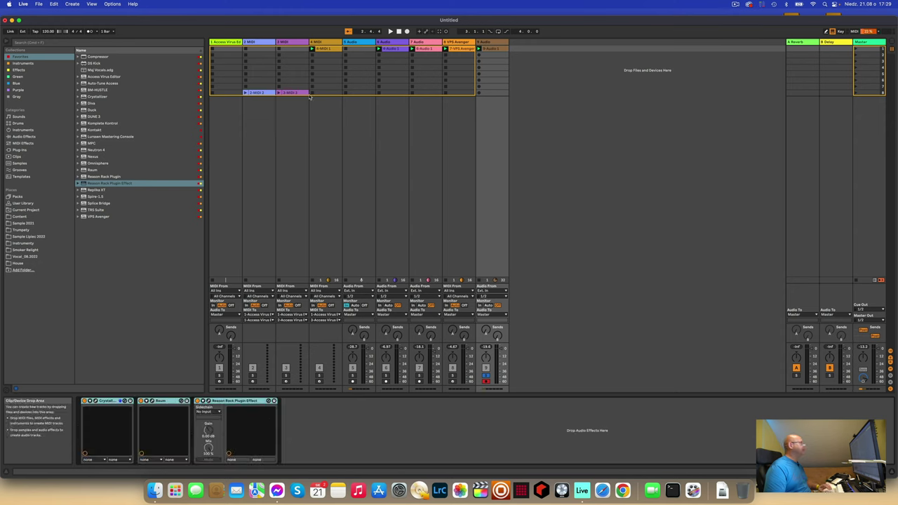
- Move the fourth track's MIDI clip down to its eighth slot and start playback
left_click_drag(317, 49, 328, 94)
key("space")
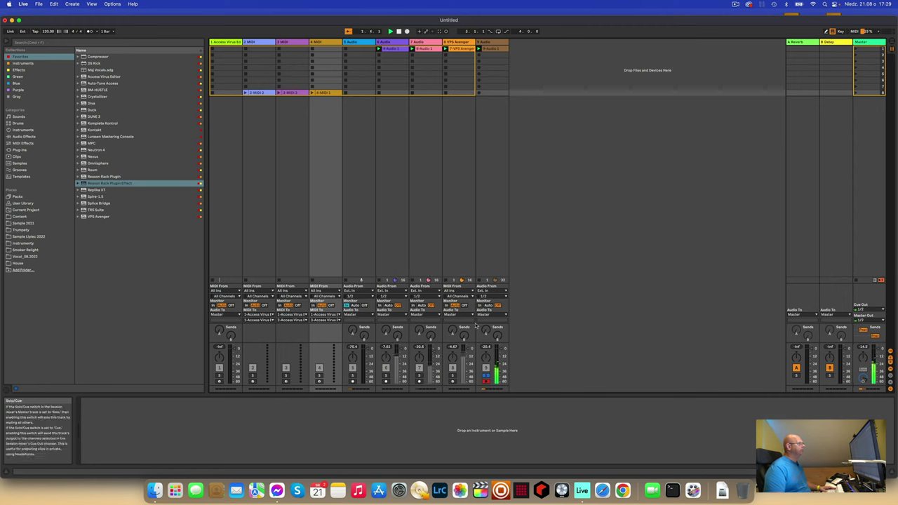
- Check the Pump and Crystallizer settings on the ninth track while it plays, closing each plug-in window
left_click(490, 42)
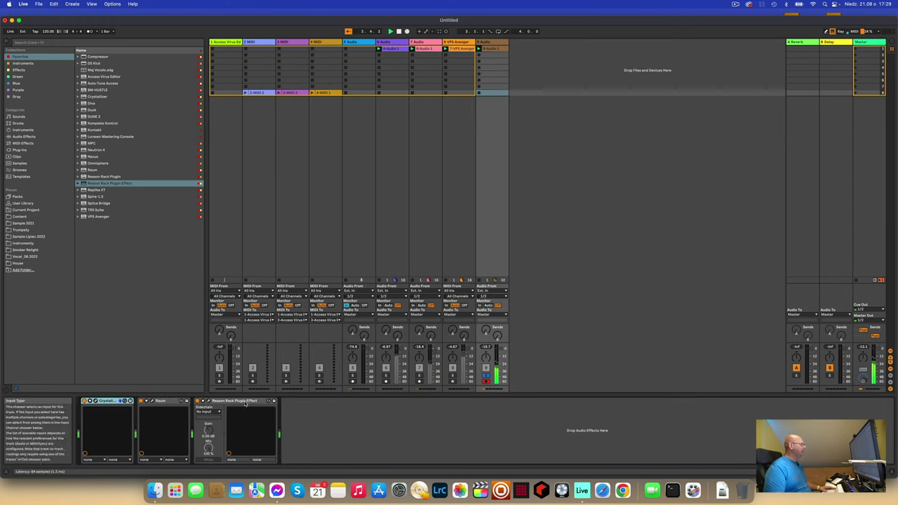
left_click(207, 402)
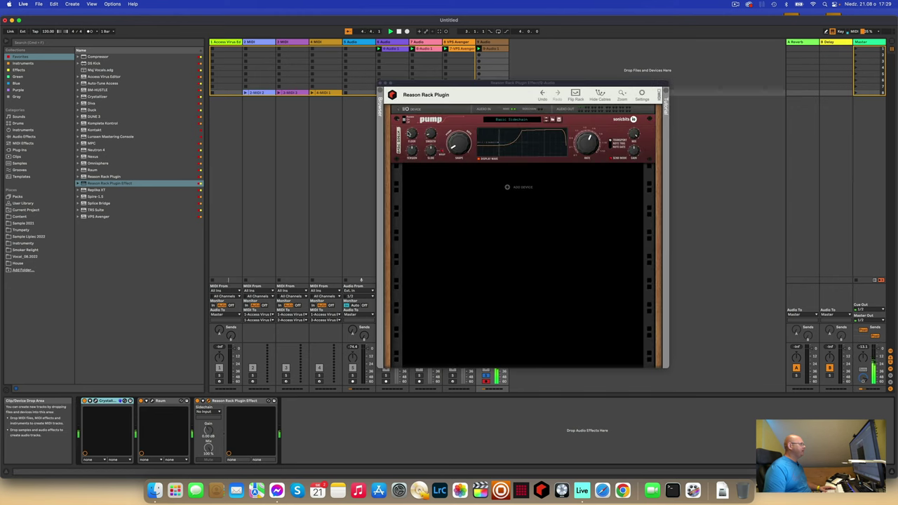
left_click(416, 136)
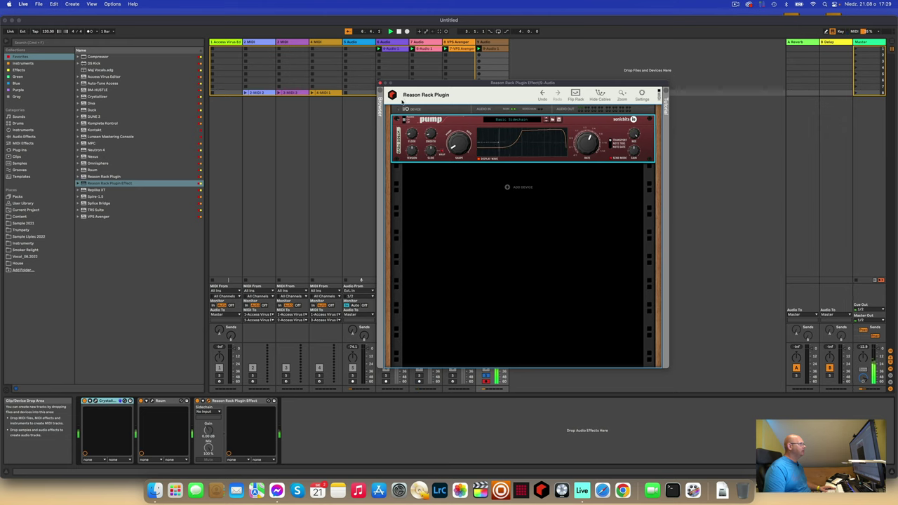
left_click(380, 82)
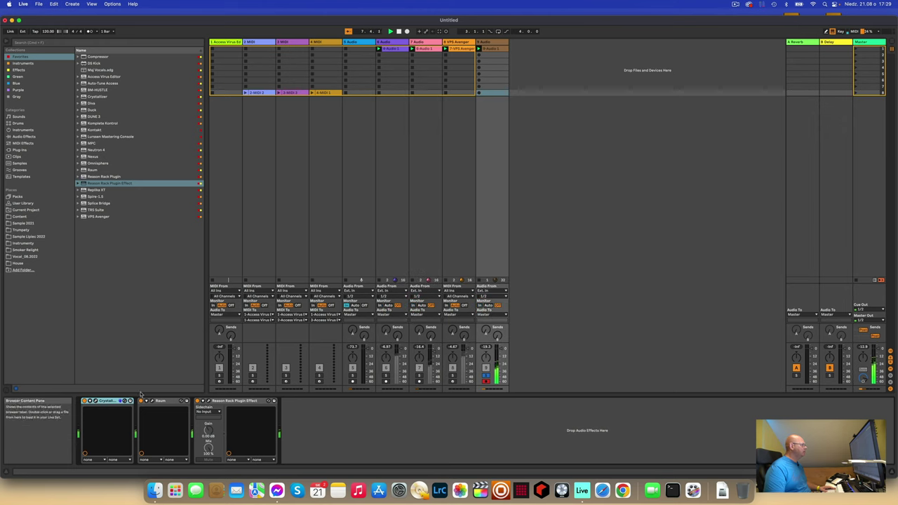
left_click(99, 400)
left_click(563, 165)
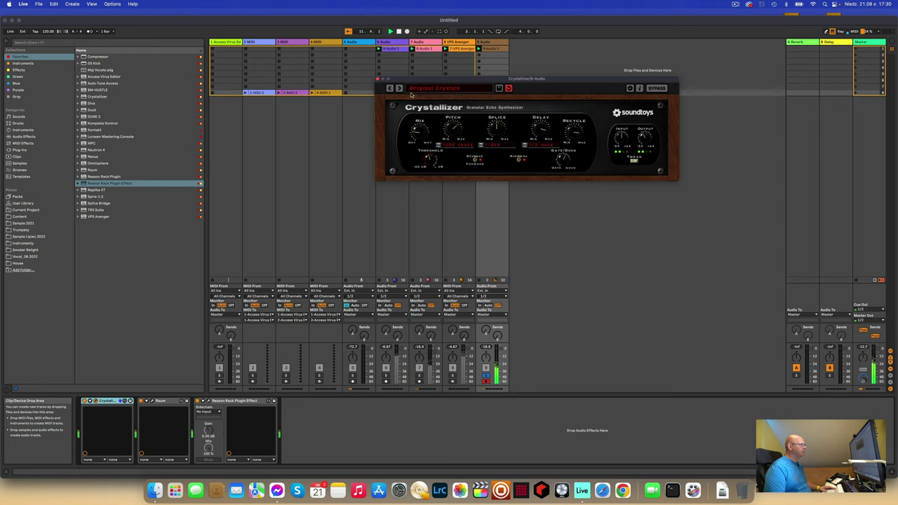
left_click(378, 80)
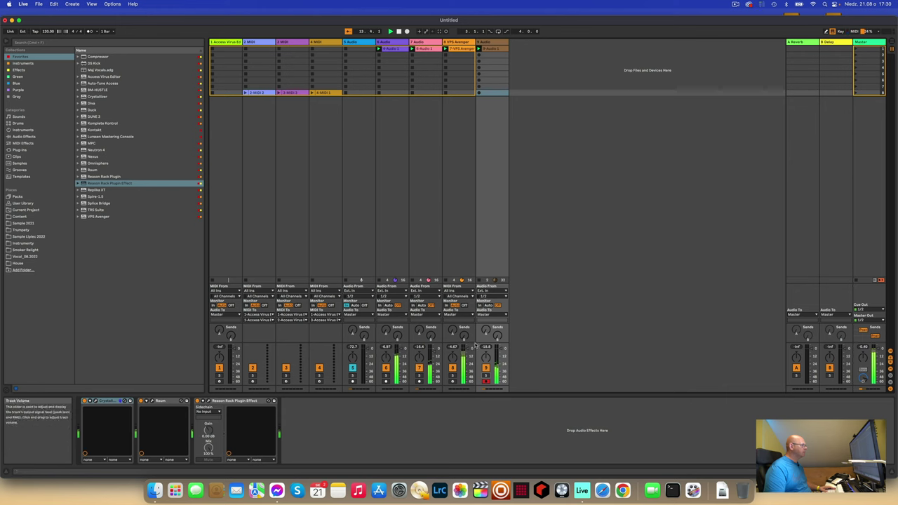
- Enlarge the mixer section and set the ninth track's volume to -2.0 dB during playback
left_click_drag(476, 343, 475, 319)
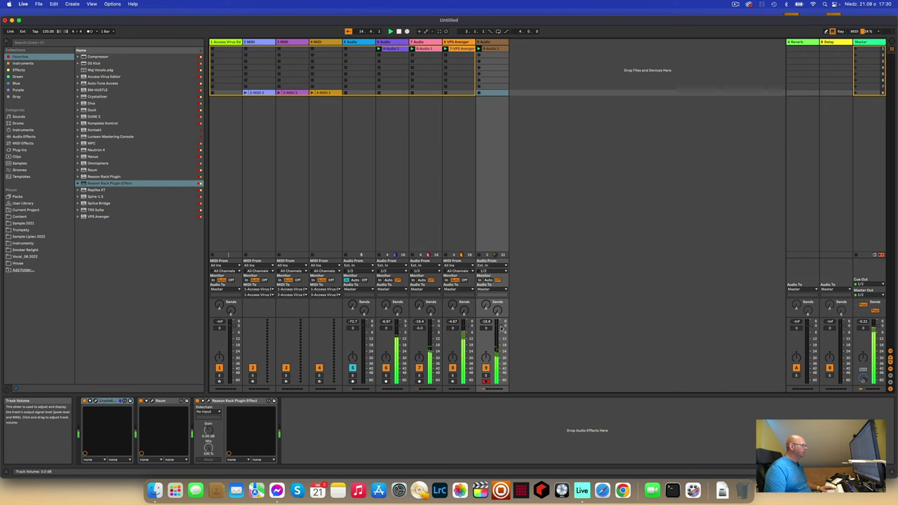
left_click(473, 329)
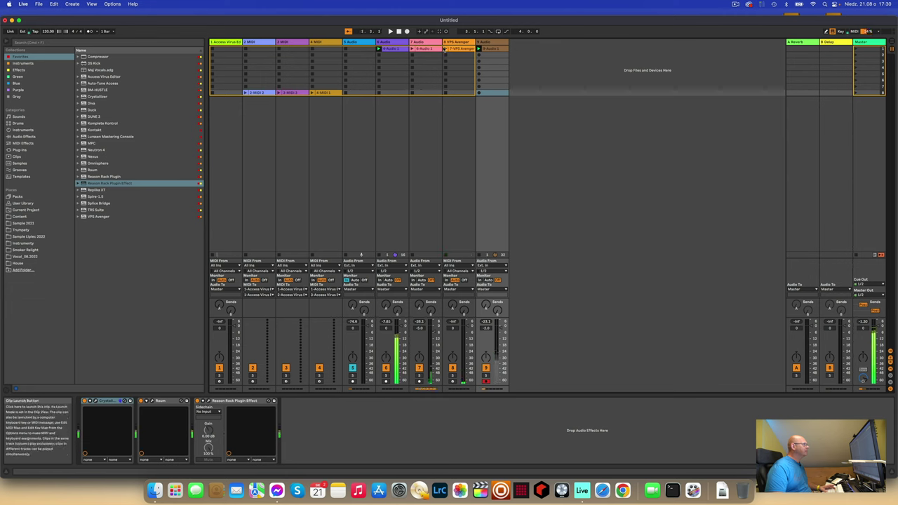
left_click(452, 72)
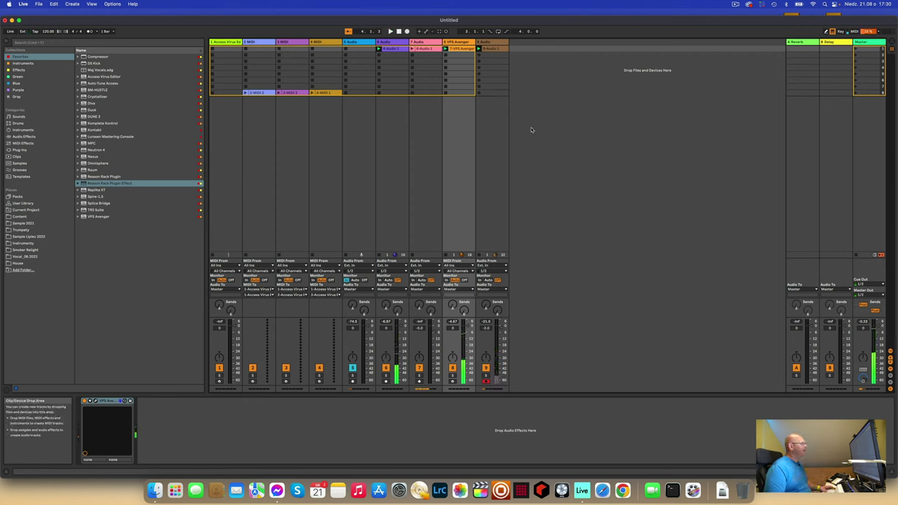
- Insert a MIDI track after the fourth track and route its output to 1-Access Virus Editor, channel 4-Access Virus Editor
right_click(541, 105)
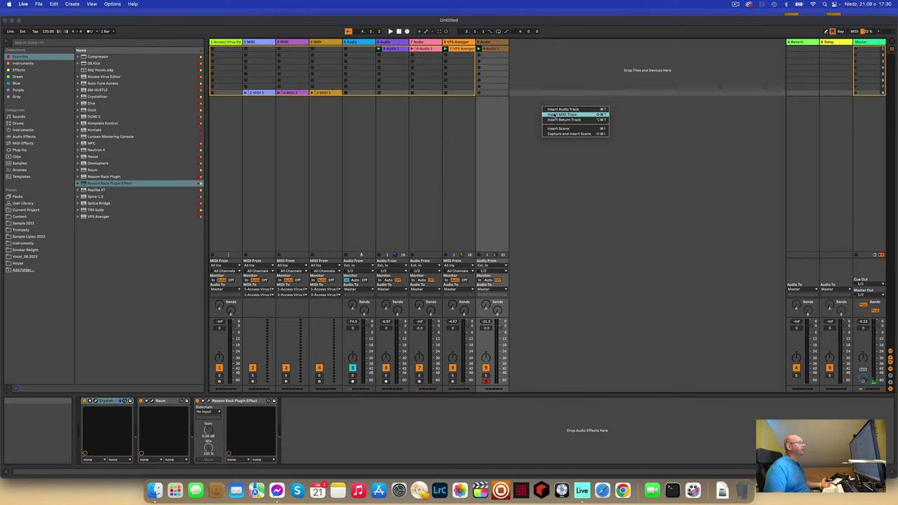
left_click(554, 115)
left_click_drag(373, 45, 351, 44)
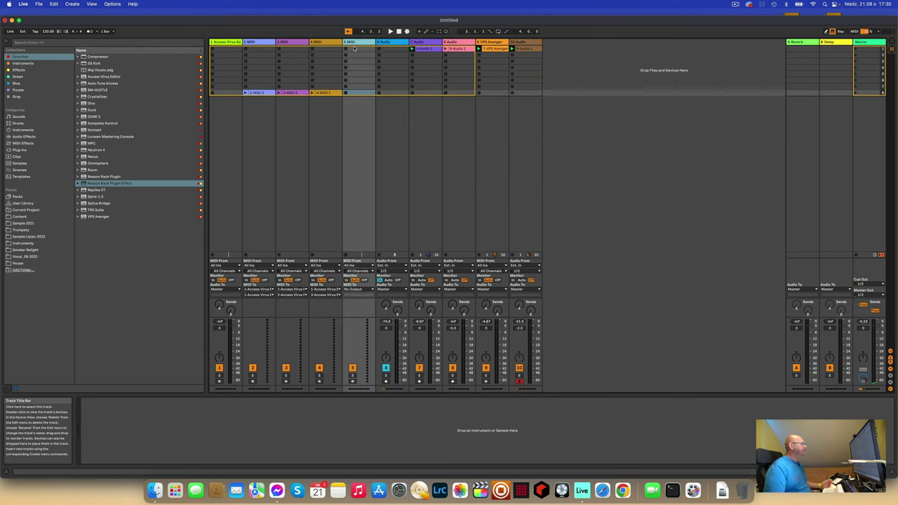
left_click(355, 289)
left_click(351, 314)
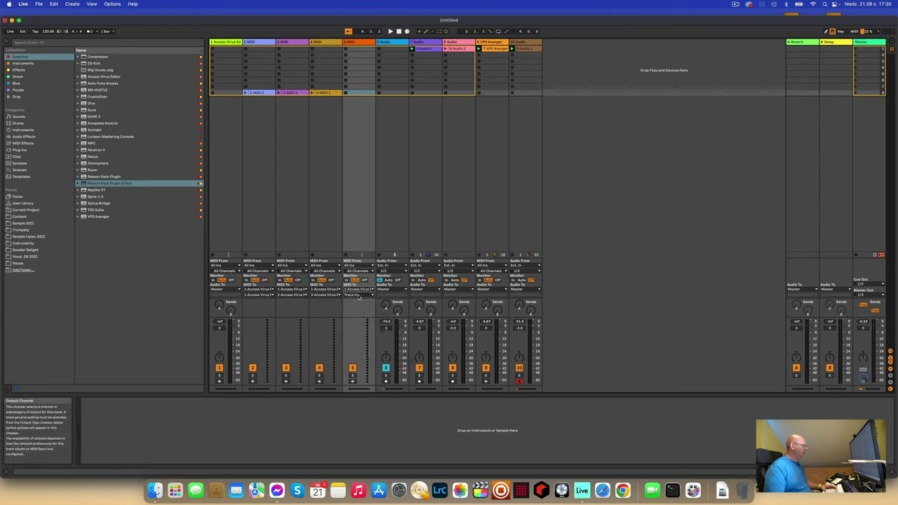
left_click(356, 296)
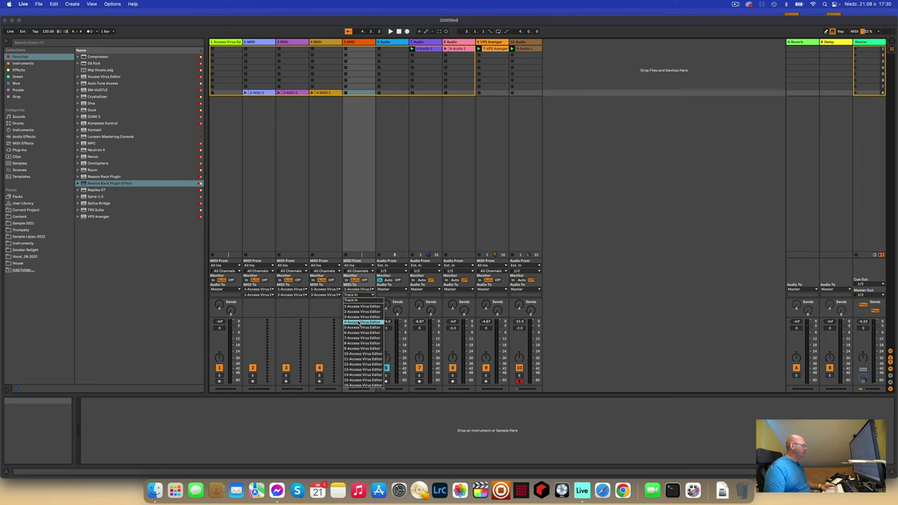
left_click(362, 322)
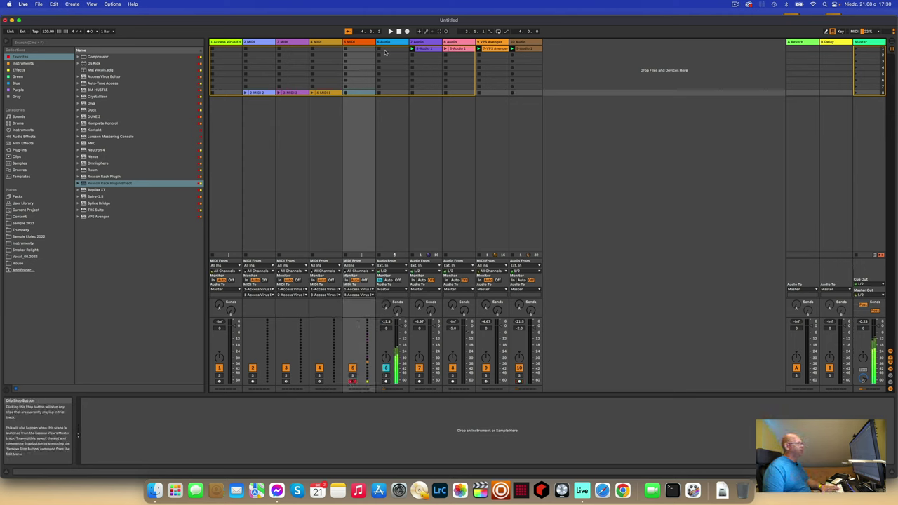
- Deactivate Reason Rack Plugin Effect, Raum and Crystallizer on the sixth track
left_click(386, 43)
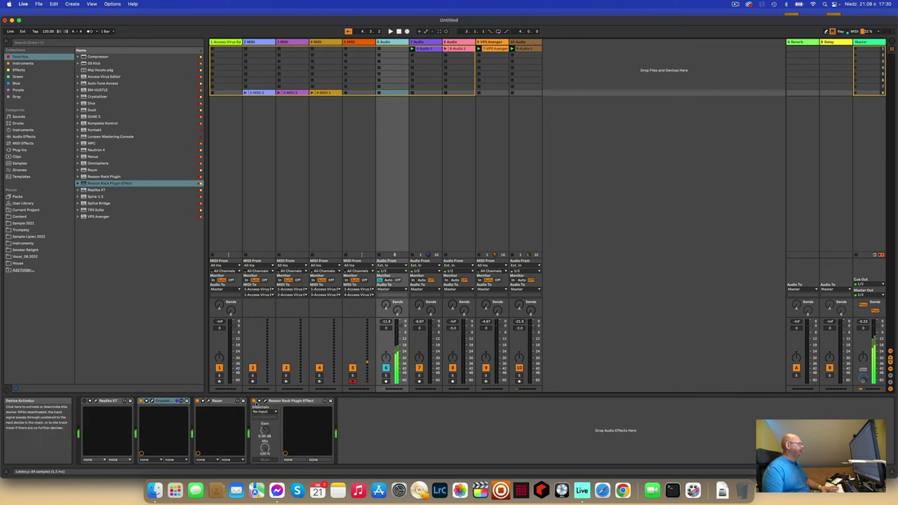
left_click(254, 402)
left_click(199, 401)
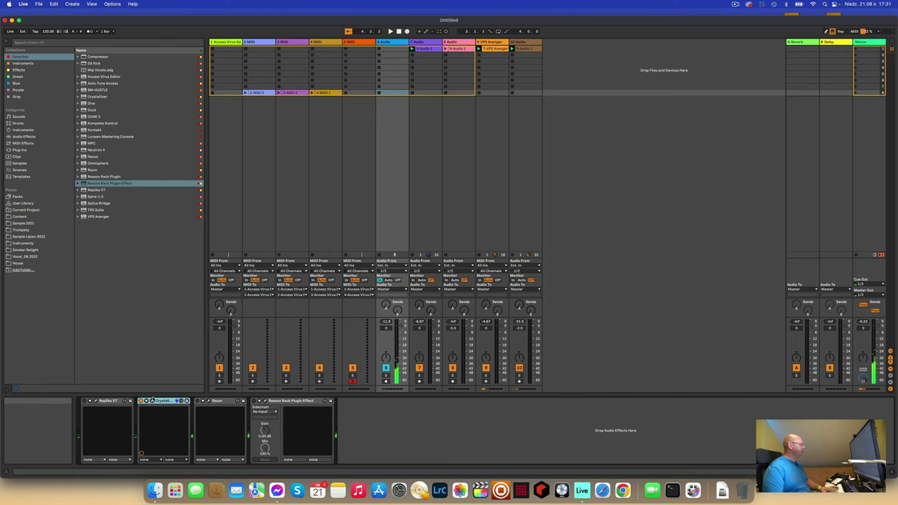
left_click(141, 401)
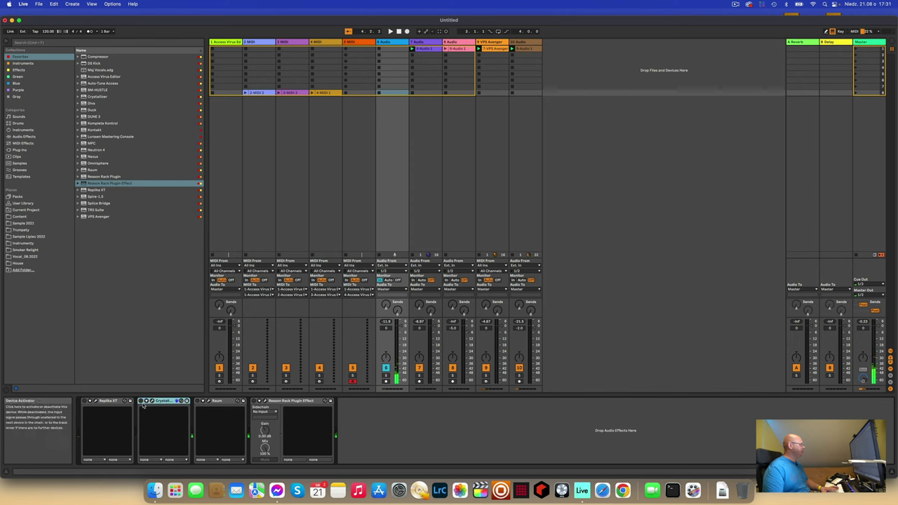
left_click(379, 426)
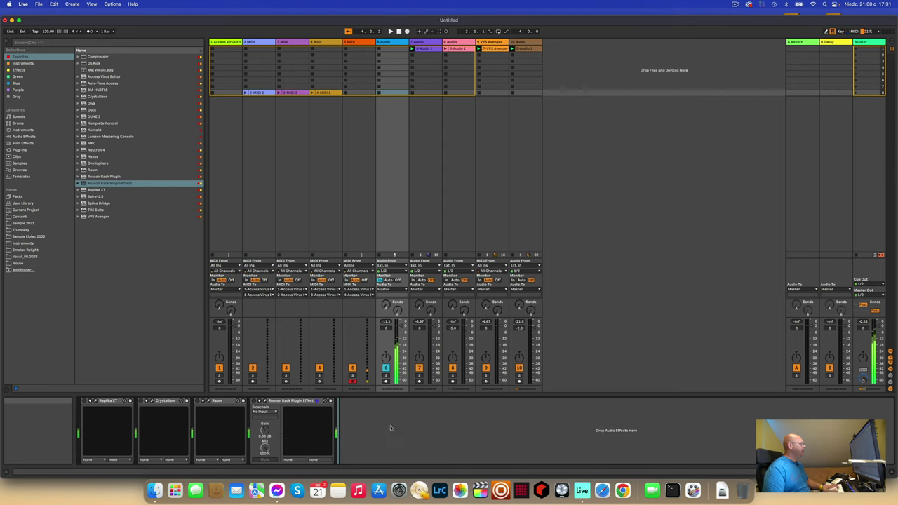
- Open the Access Virus Editor window and load the patch LD Altra into part 4, auditioning LD Acidic and LD Aliens on the way
left_click(225, 42)
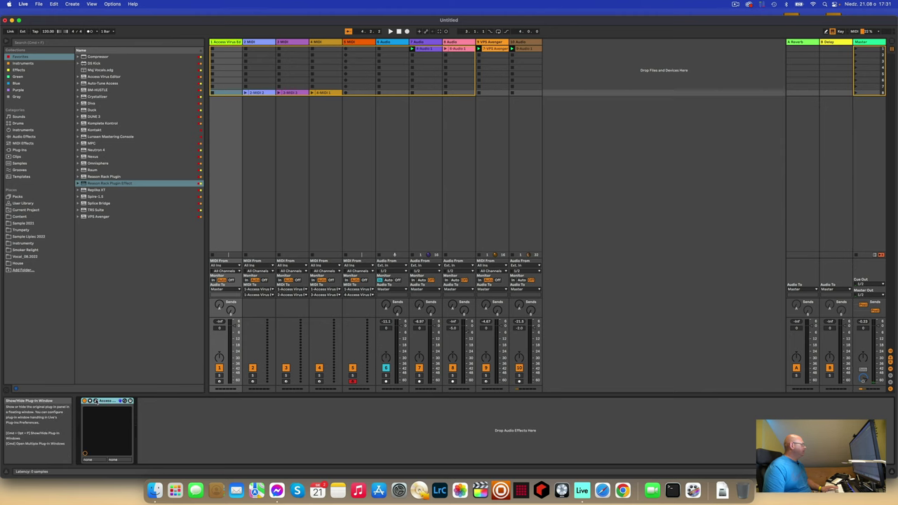
key("super+alt+p")
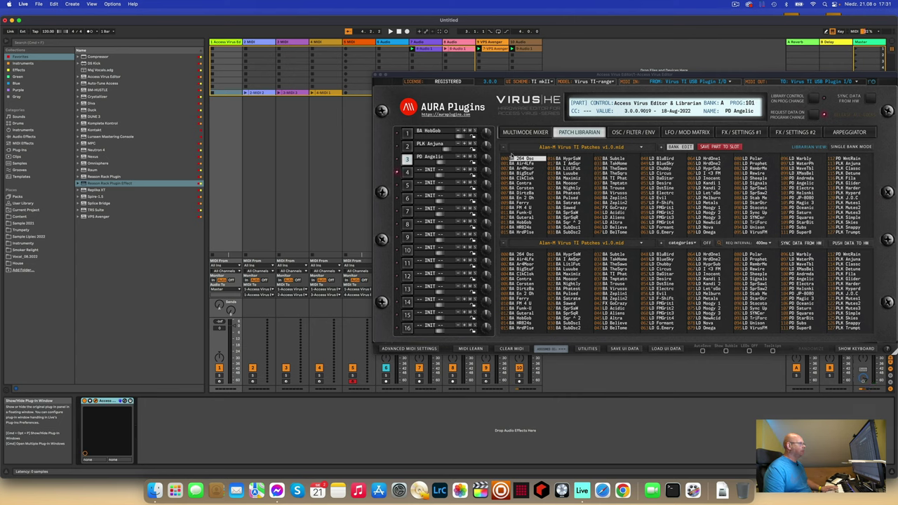
left_click(407, 173)
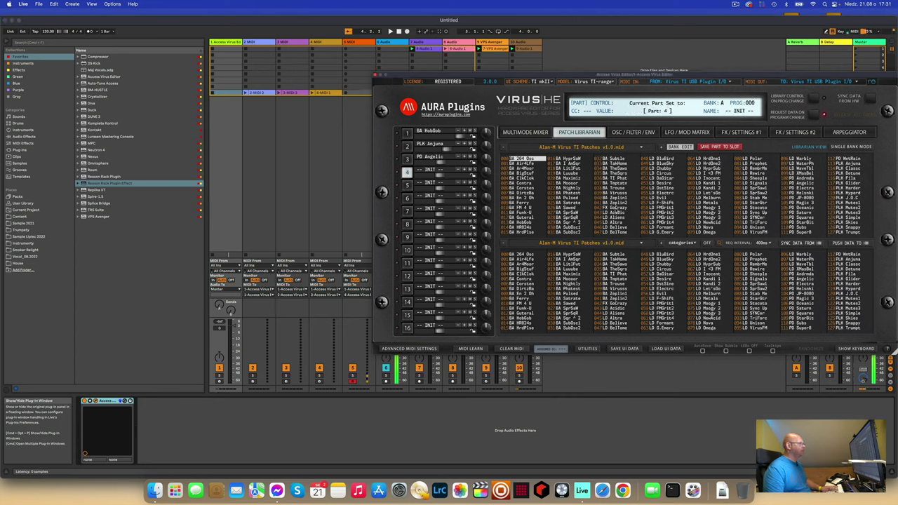
left_click(616, 213)
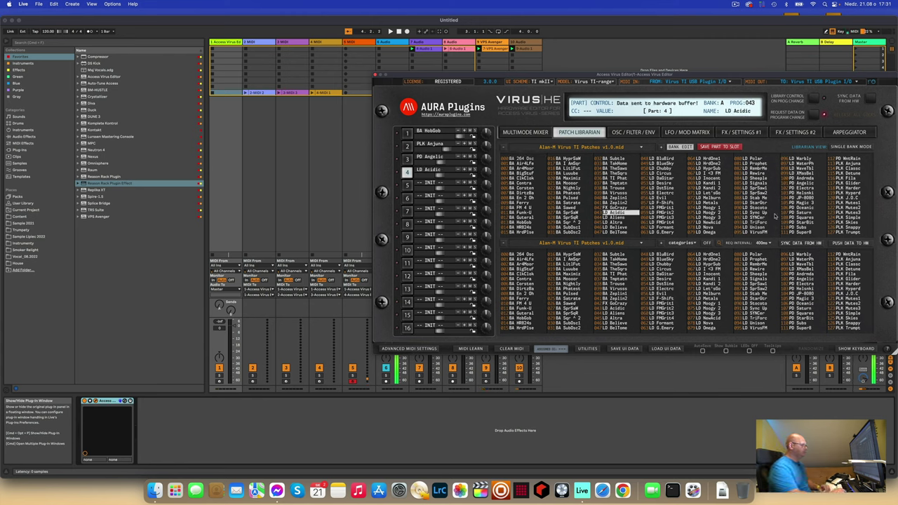
key("Down")
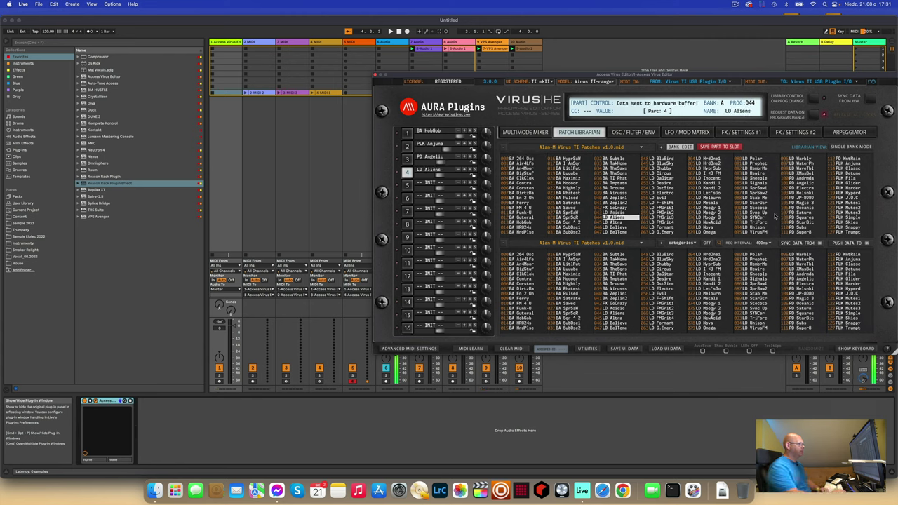
key("Down")
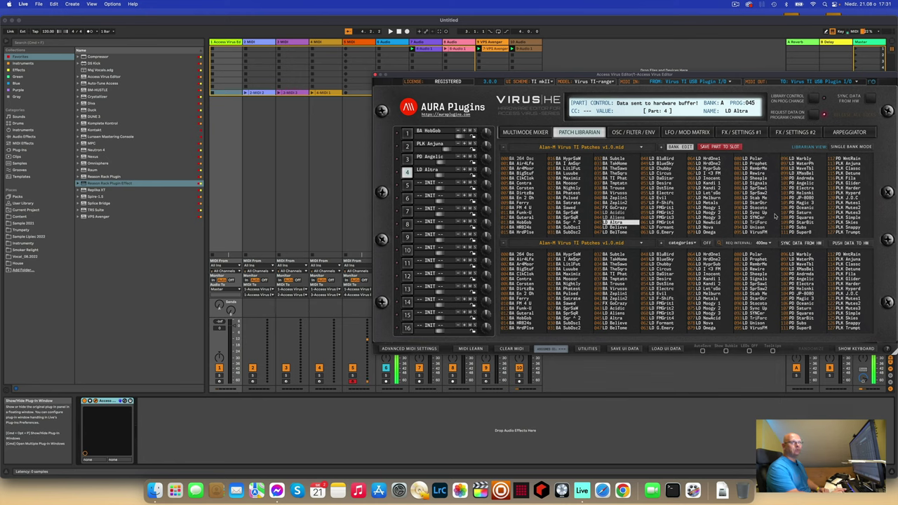
- Show the sixth track's effects and move the Access Virus Editor window aside to uncover the neighbouring clip slots
left_click(397, 43)
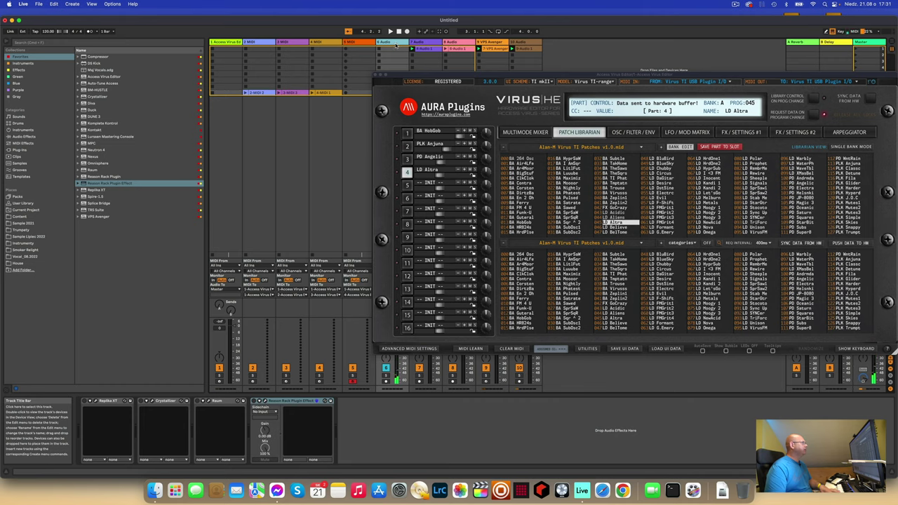
left_click_drag(401, 76, 478, 63)
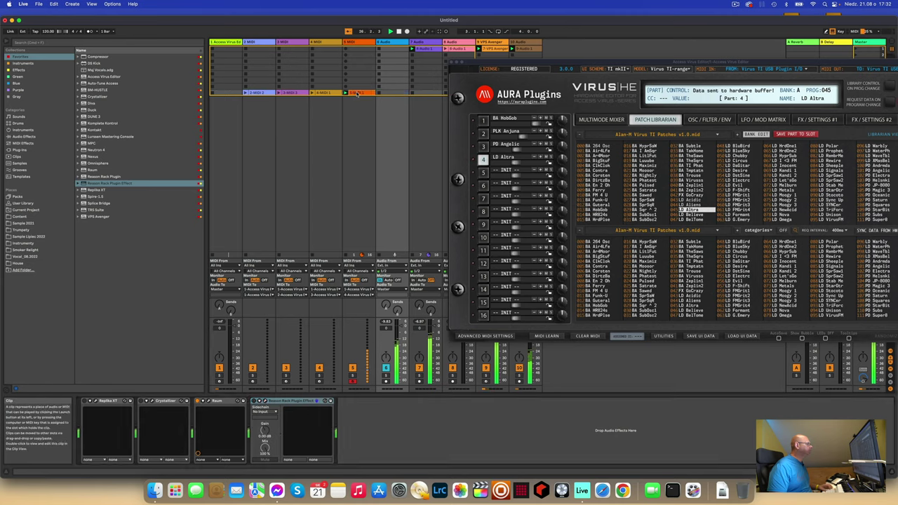
- Level the velocities of all notes in the fifth track's clip and delete the stray short B3 note
key("shift+Tab")
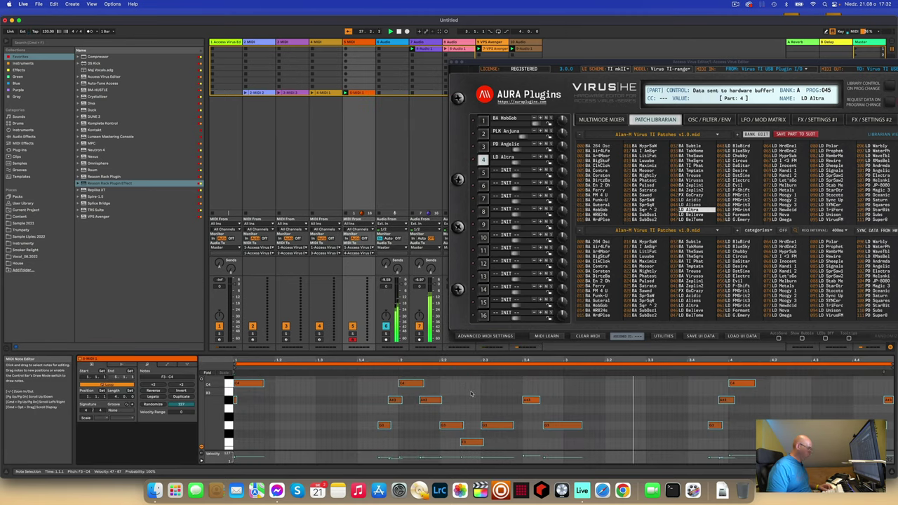
key("super+a")
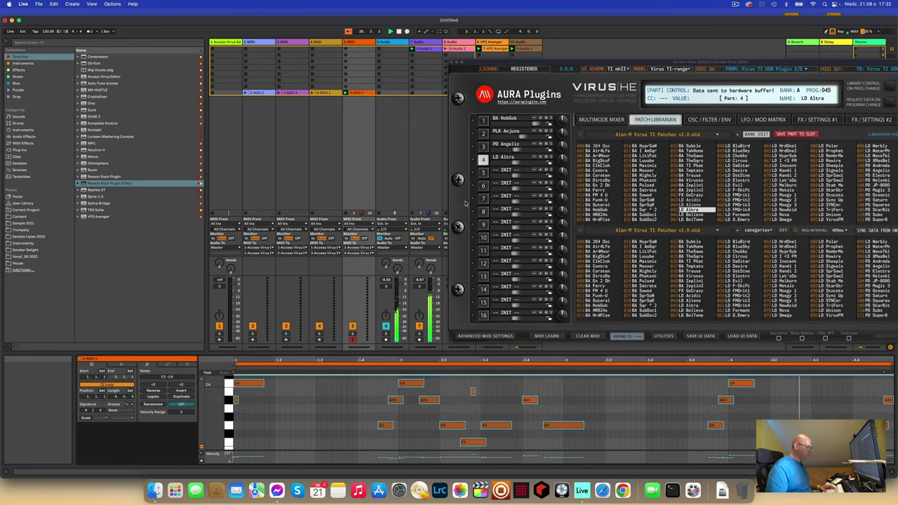
left_click_drag(396, 457, 396, 452)
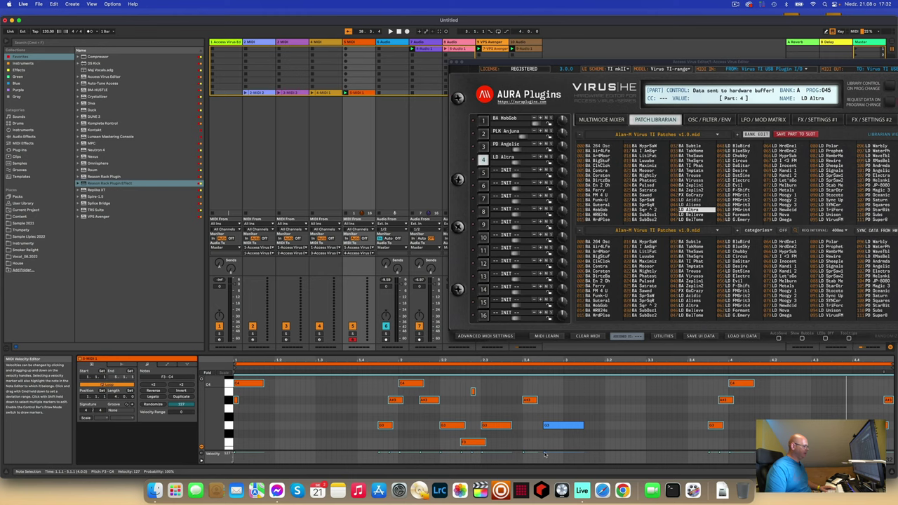
key("space")
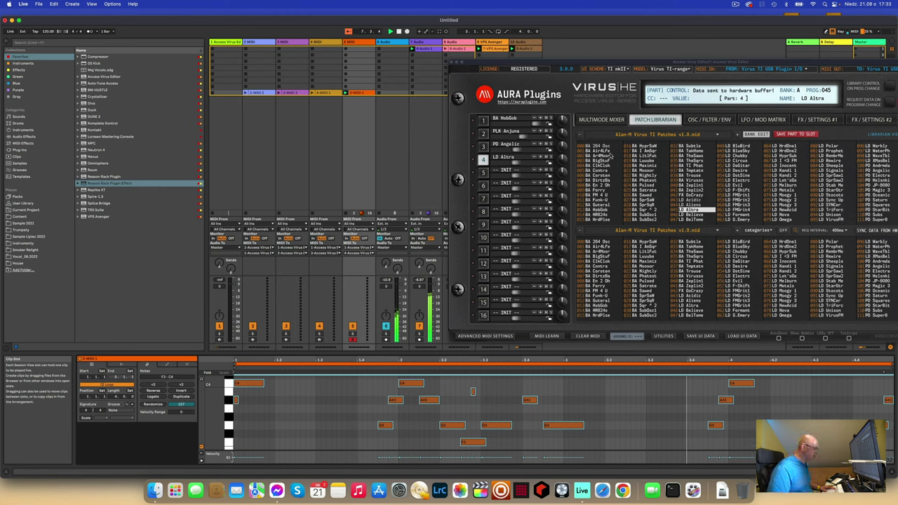
left_click(472, 390)
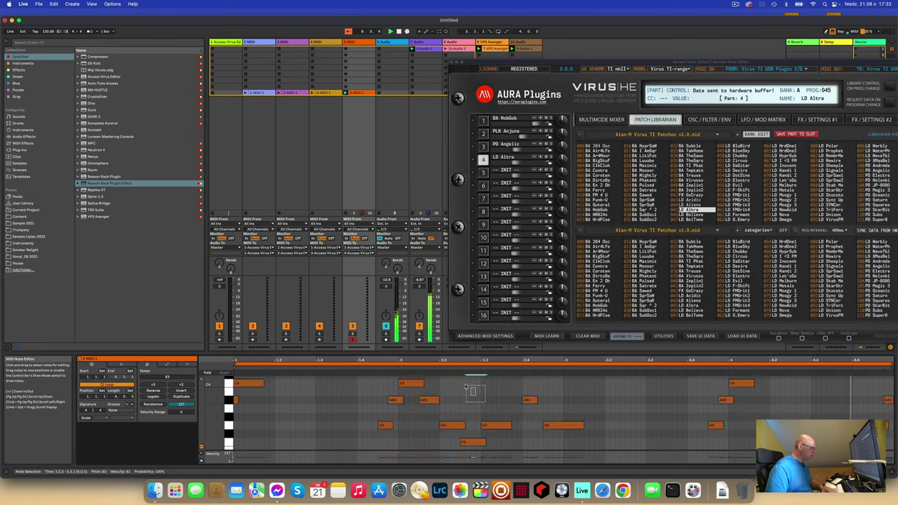
key("Delete")
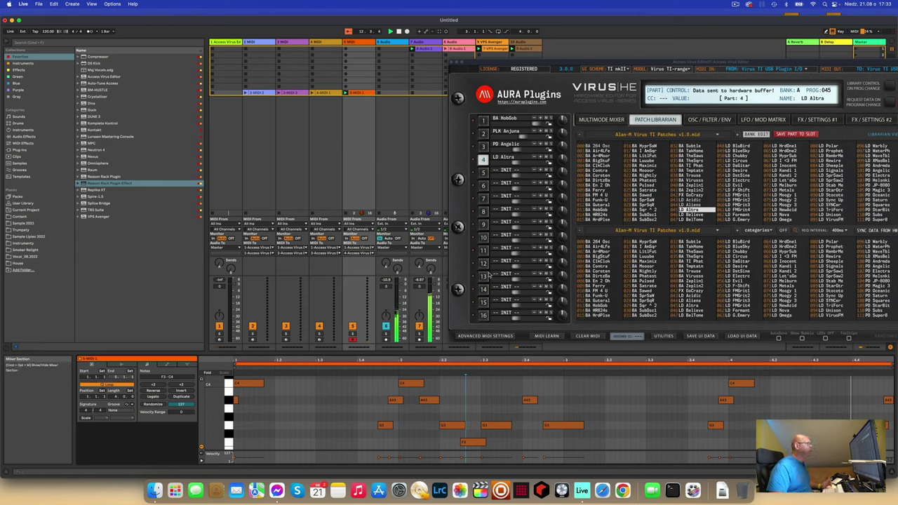
- Close the Access Virus Editor window and set the Replika XT mix on the sixth track to 77% / 23%
left_click(451, 63)
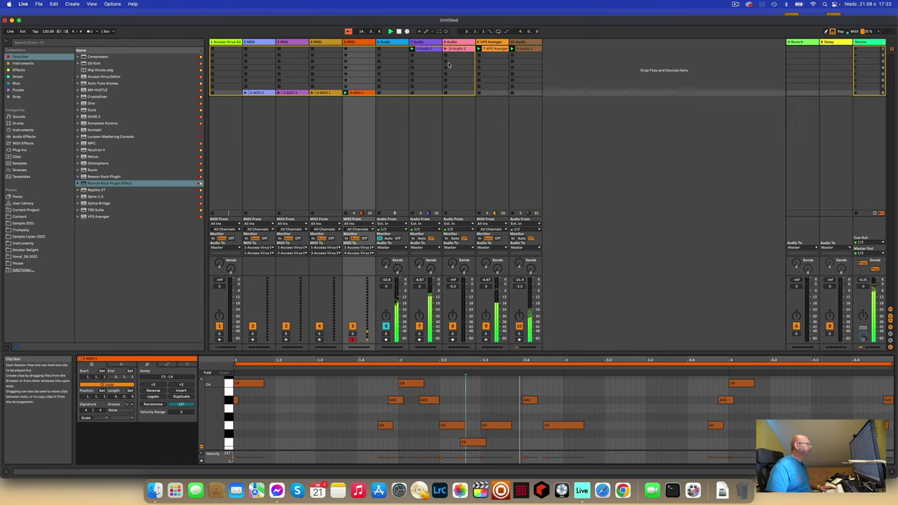
left_click(386, 42)
left_click_drag(185, 353, 186, 387)
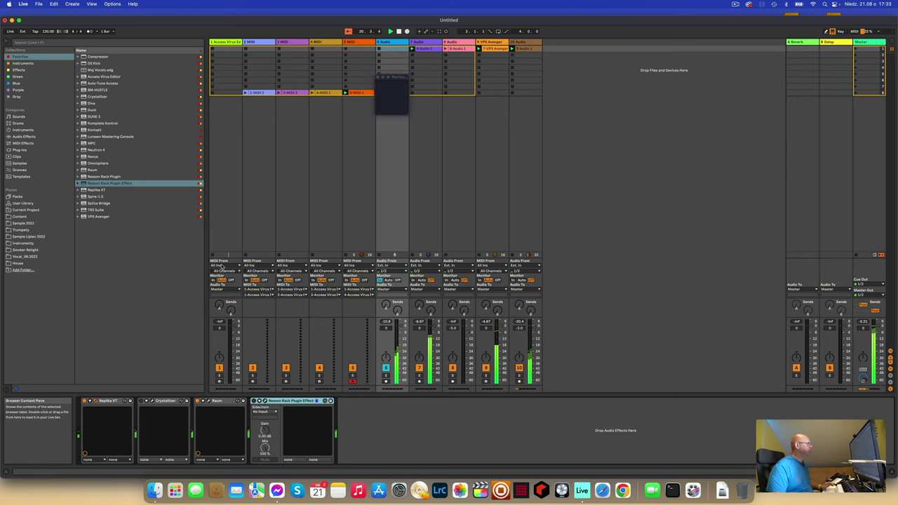
left_click_drag(496, 220, 494, 218)
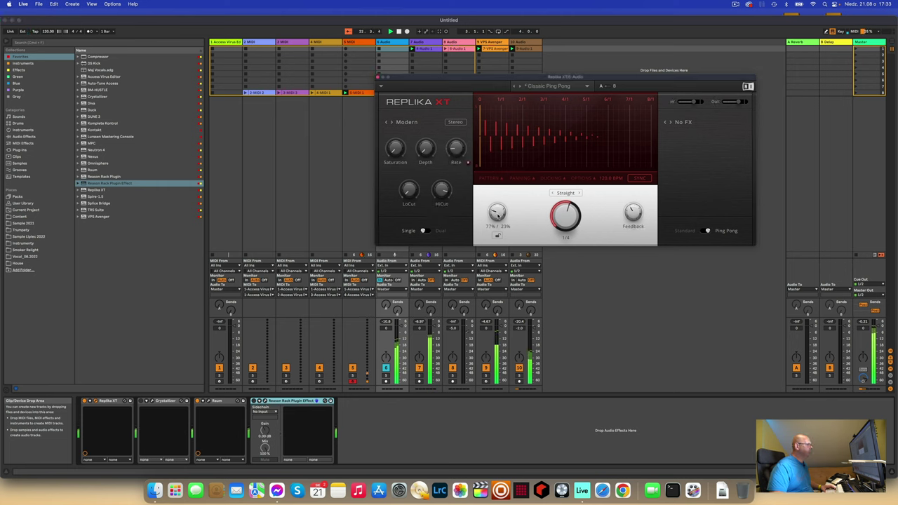
key("super+alt+p")
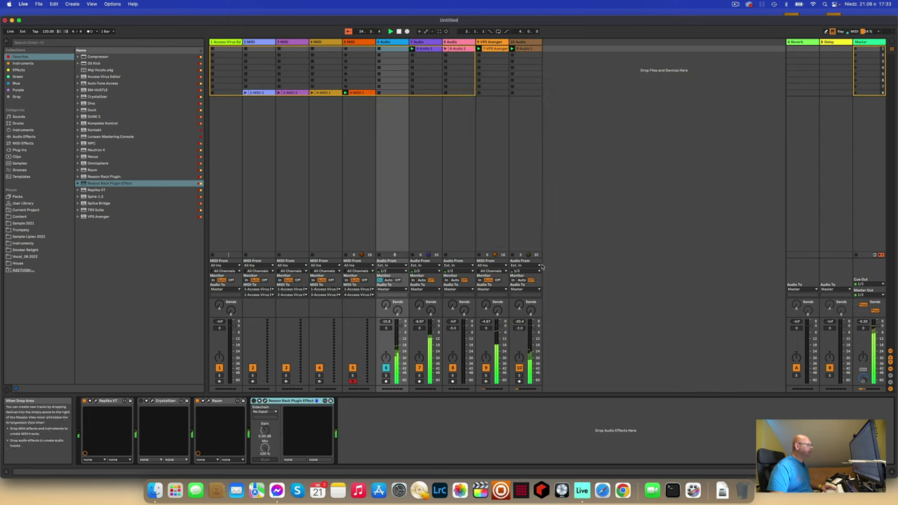
- Insert an audio track after the tenth track and set its external input to 1/2
right_click(579, 108)
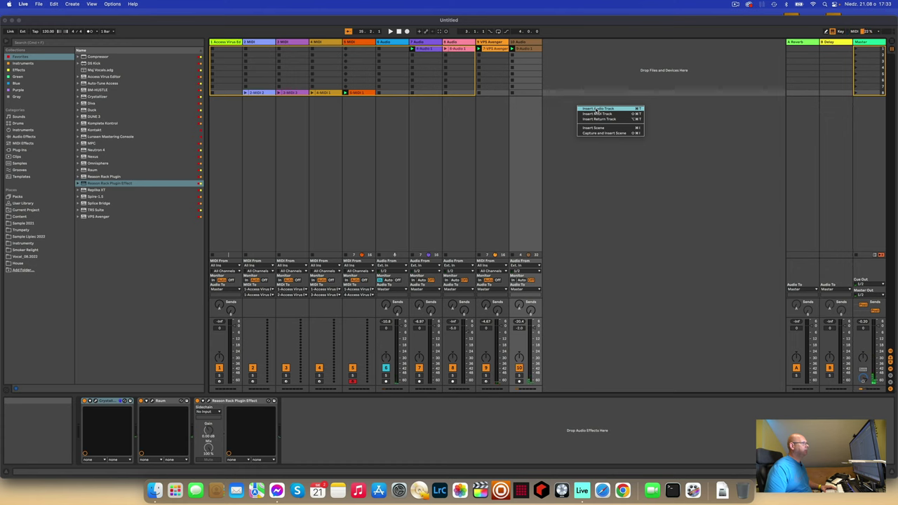
left_click(597, 109)
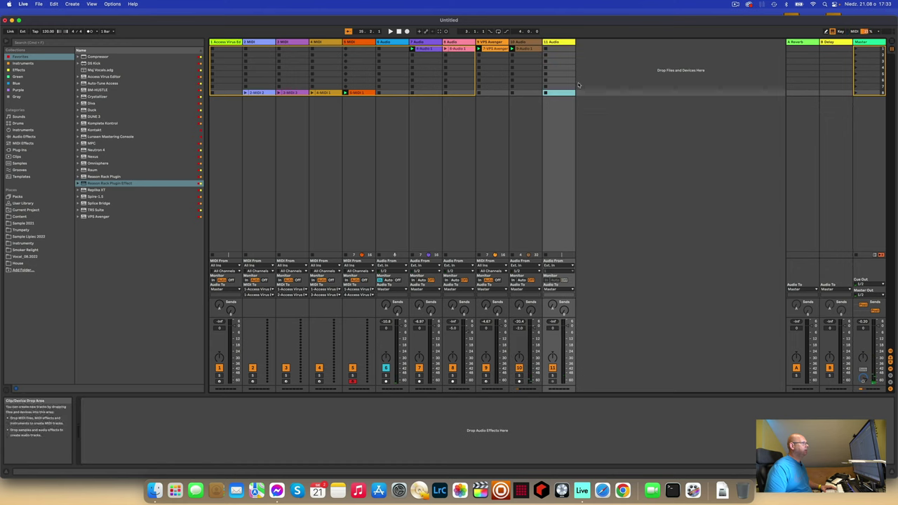
left_click(572, 270)
left_click(571, 270)
left_click(571, 271)
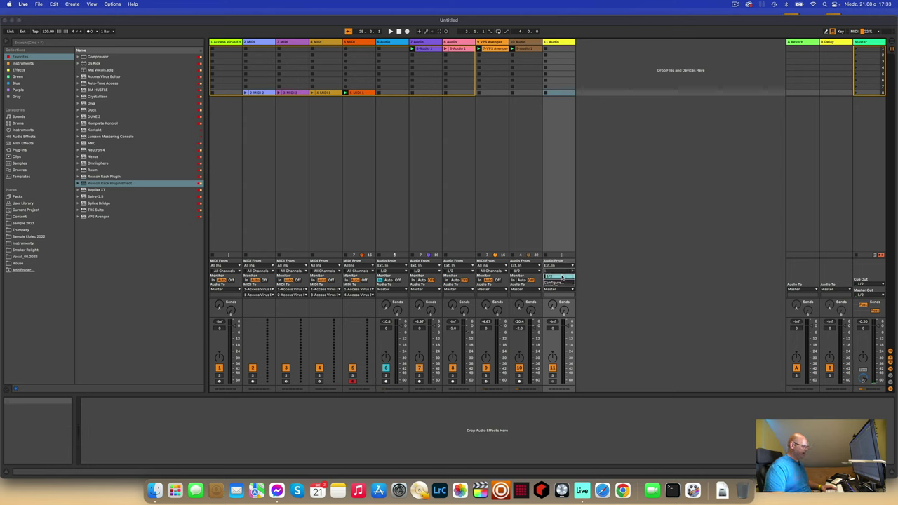
left_click(563, 276)
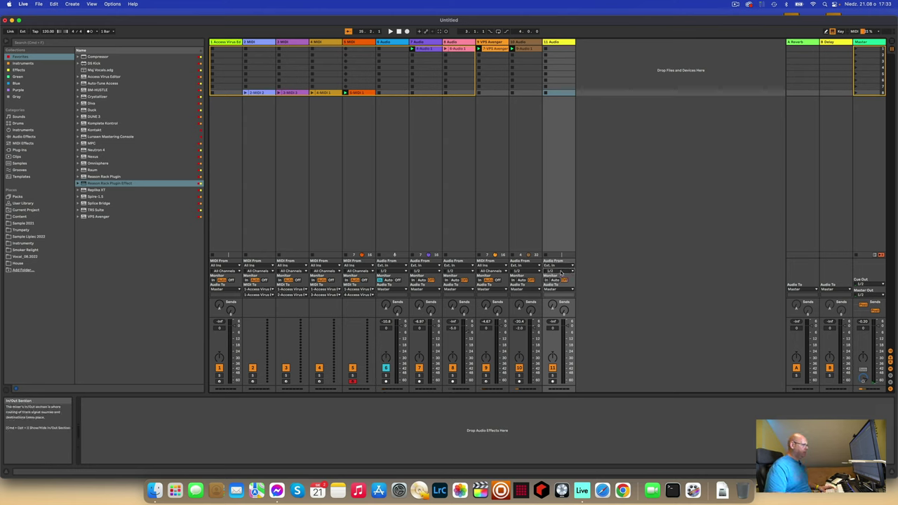
- Arm the eleventh track and record the Virus lead as audio into its first clip slot
left_click(554, 381)
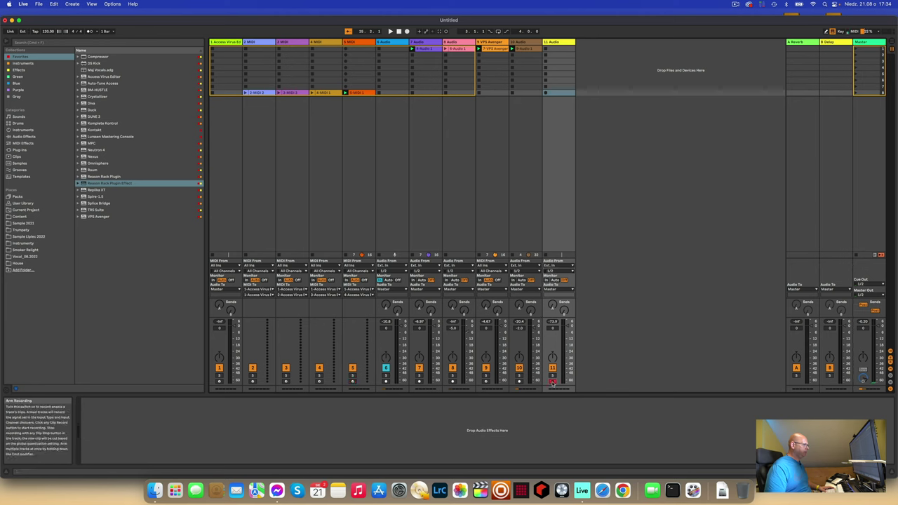
left_click(547, 48)
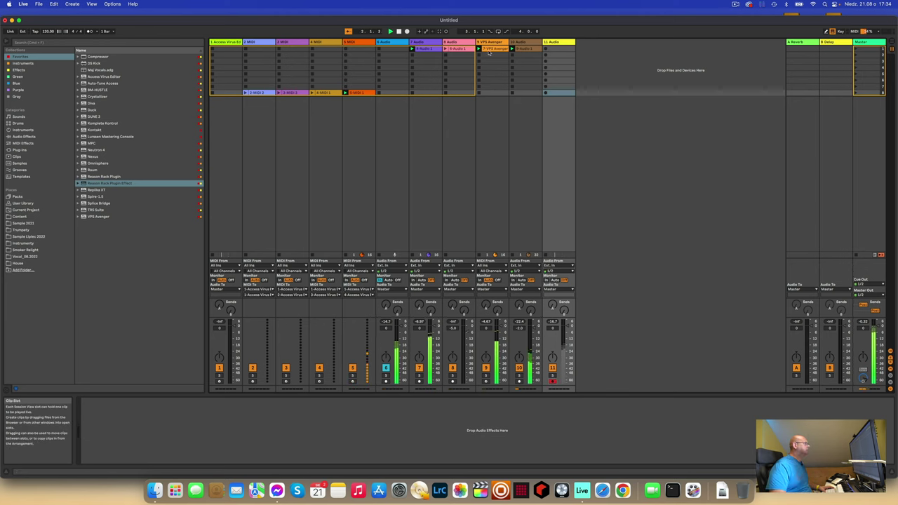
left_click(547, 50)
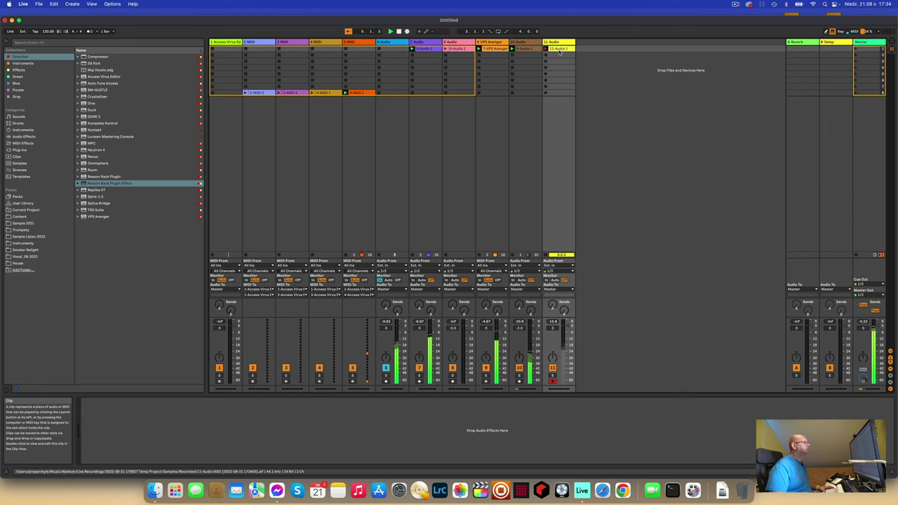
- Open the recorded clip on the eleventh track and listen to it in solo
left_click(559, 48)
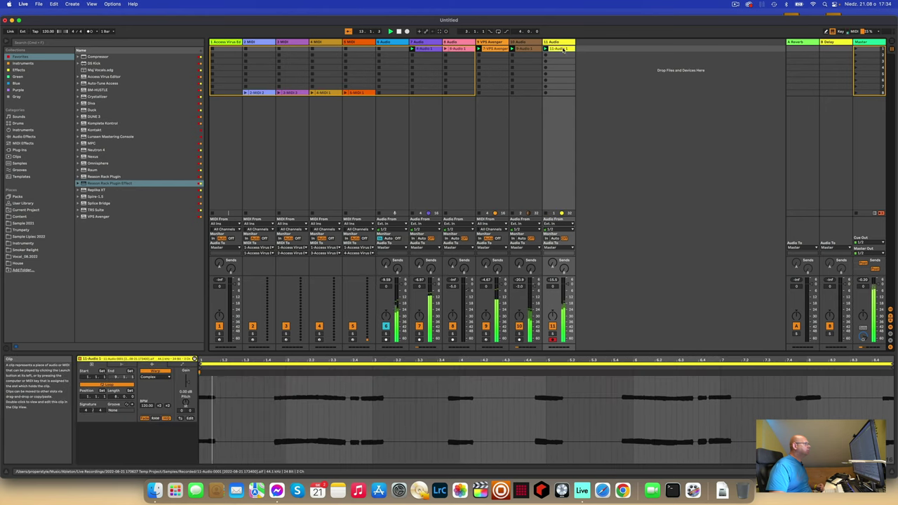
left_click(553, 337)
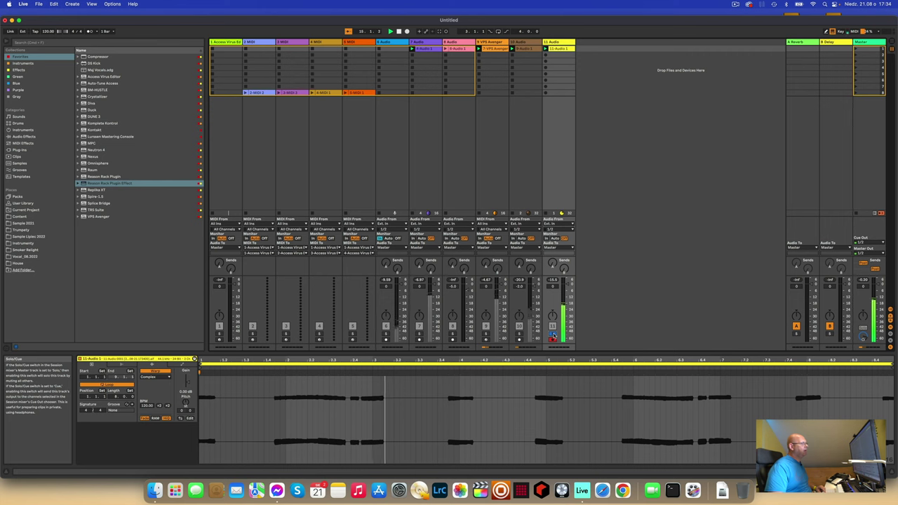
left_click(553, 336)
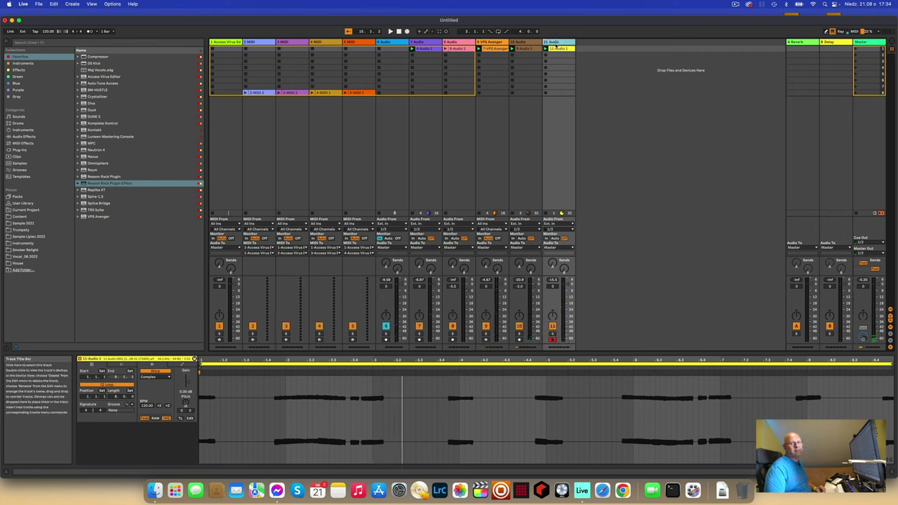
- Transfer Replika XT and Raum from the sixth track to the eleventh audio track and check that track in solo
left_click(386, 42)
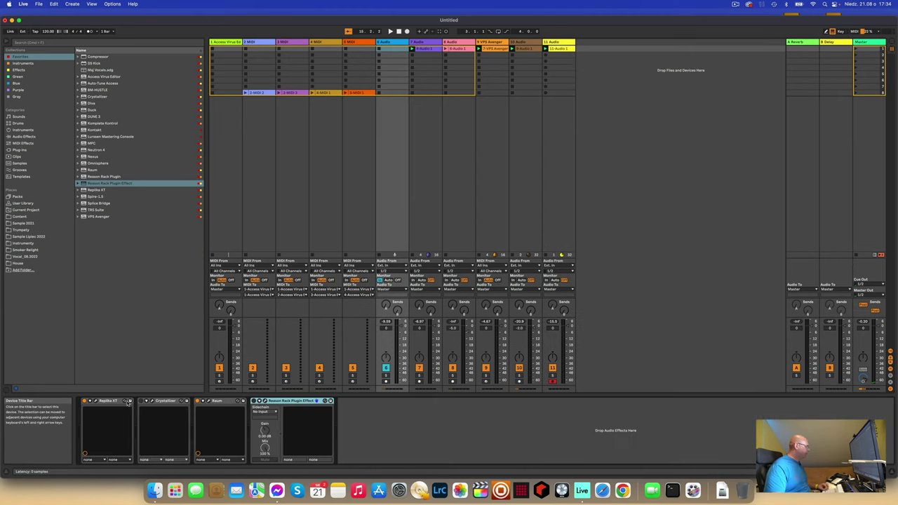
key("Left")
key("Left")
key("Left")
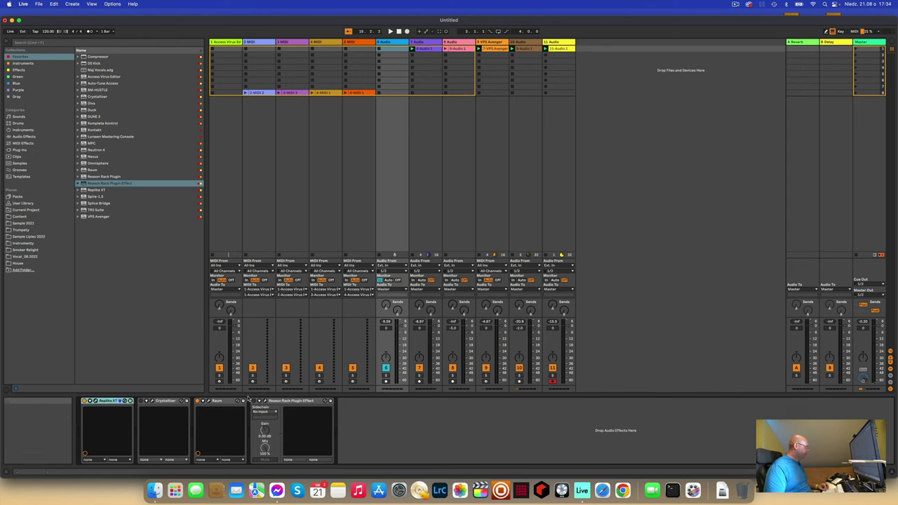
left_click(219, 401)
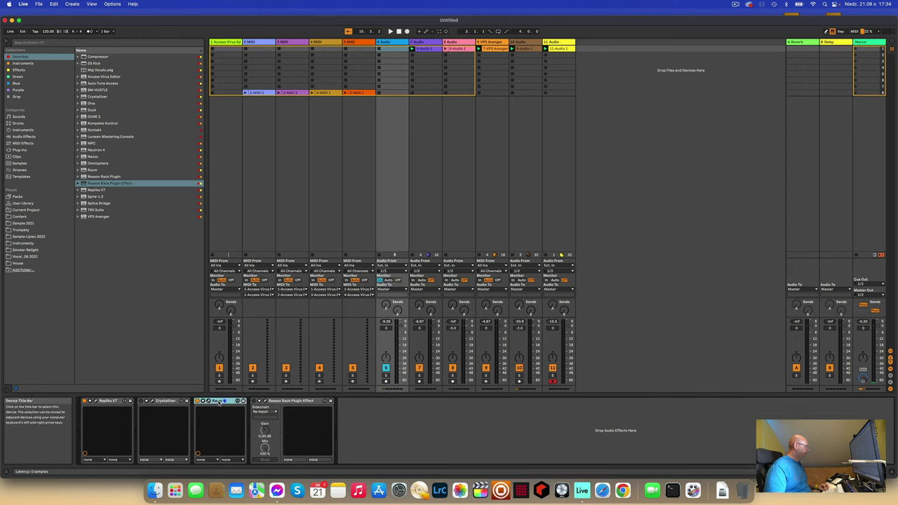
left_click(125, 402)
left_click(225, 402, "shift")
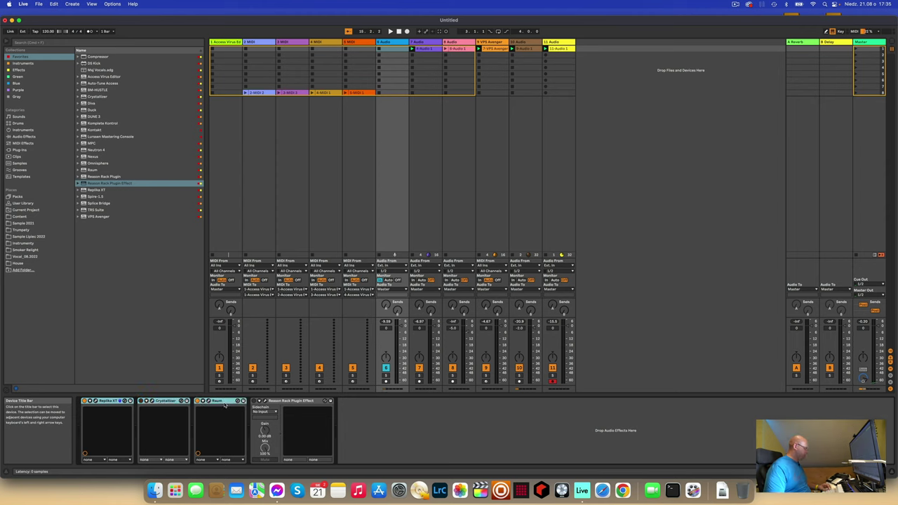
key("Delete")
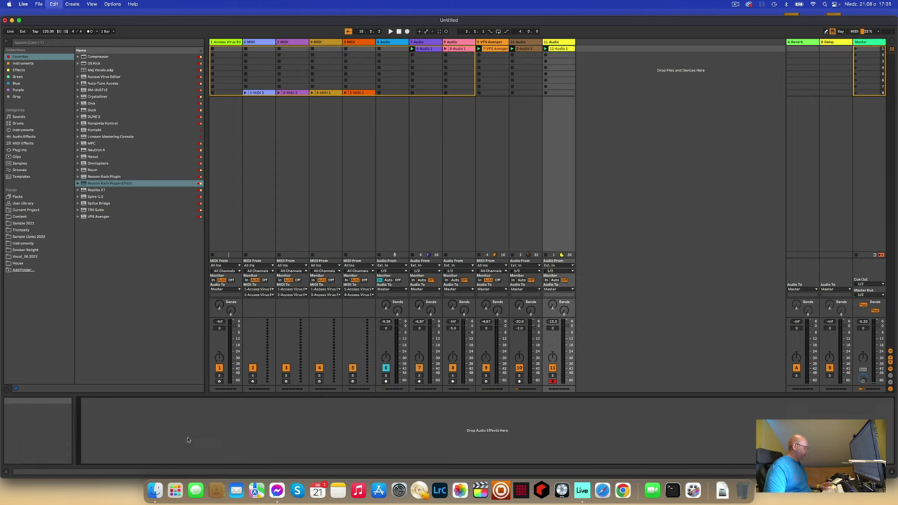
key("ctrl+v")
left_click(210, 421)
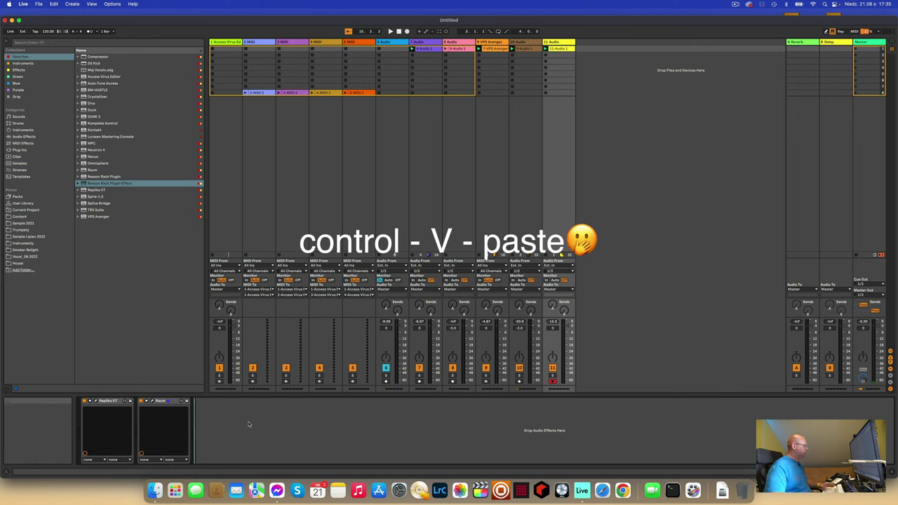
left_click(552, 376)
left_click(552, 376)
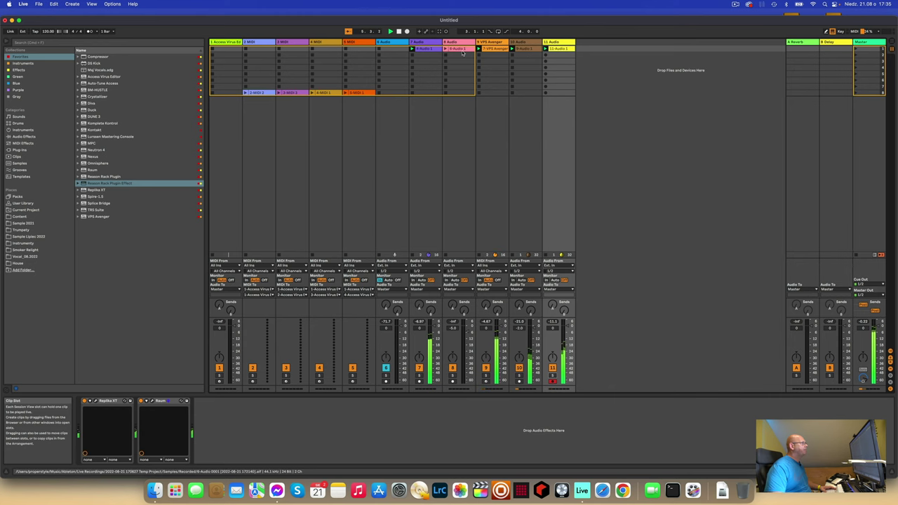
- Build a second scene from the eighth track's moved clip and copies of tracks 7, 9 and 10's clips, and launch the first scene
left_click_drag(463, 53, 461, 56)
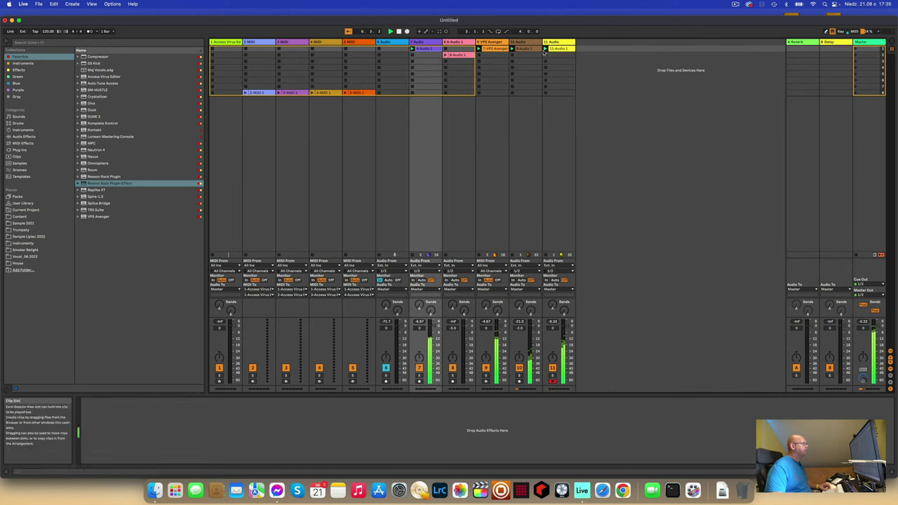
key("super+shift+i")
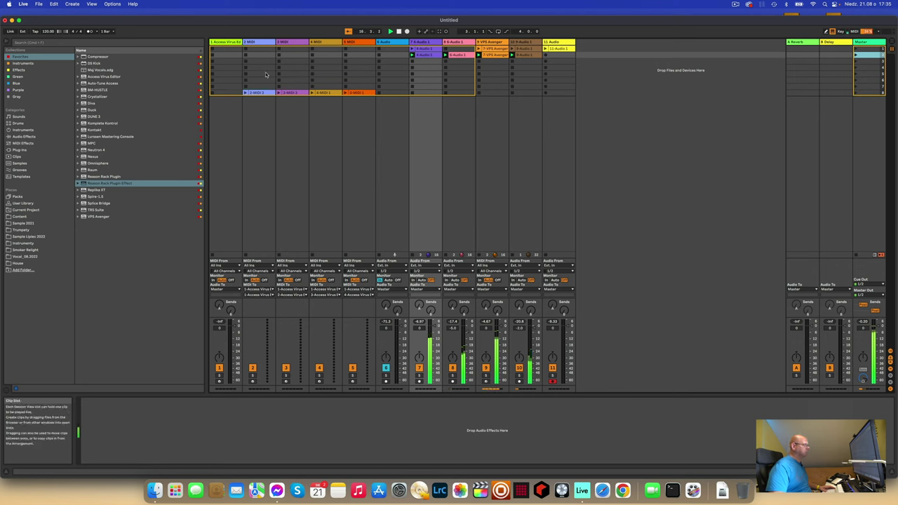
left_click(856, 48)
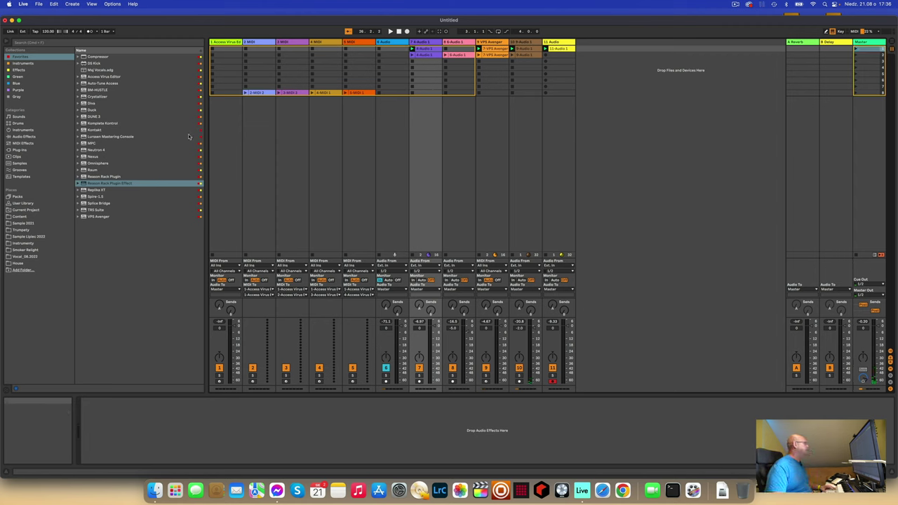
- Add Komplete Kontrol on a new track and load the Vocalise 2 preset A min Phrases (with Motifs)
left_click_drag(98, 125, 643, 102)
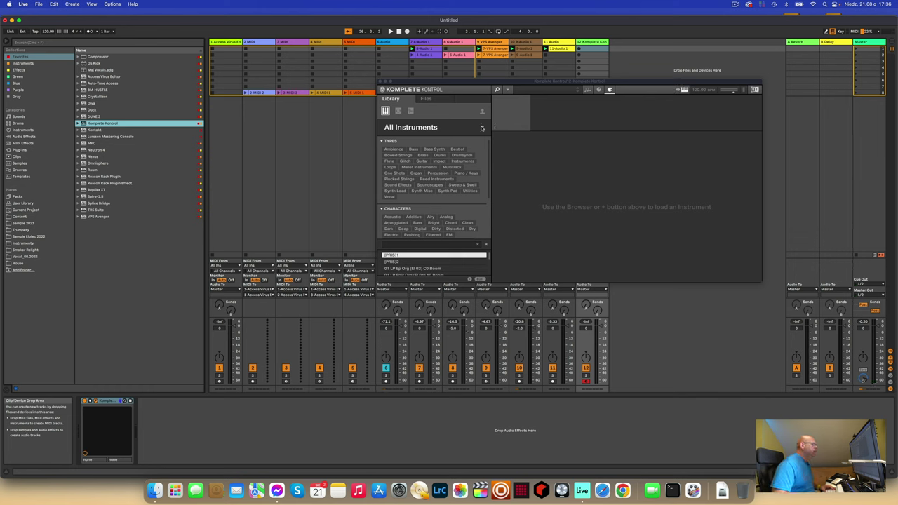
left_click(482, 127)
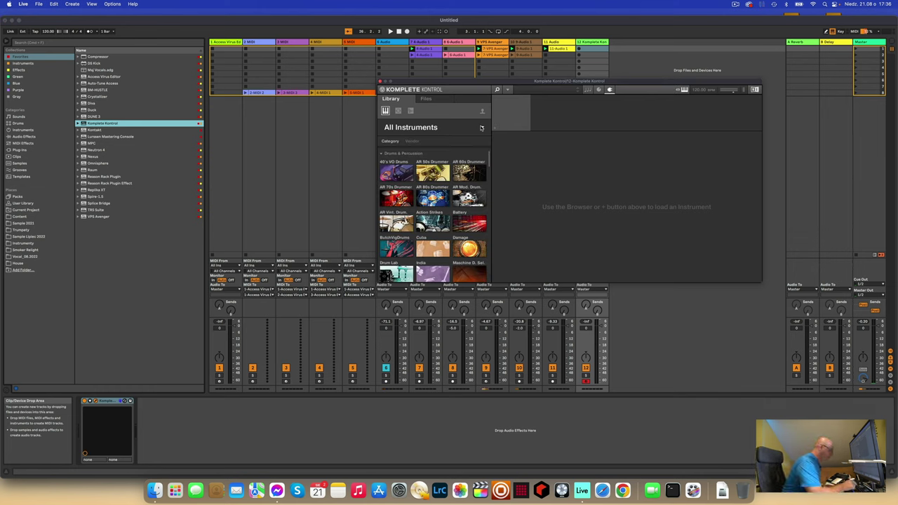
left_click(482, 128)
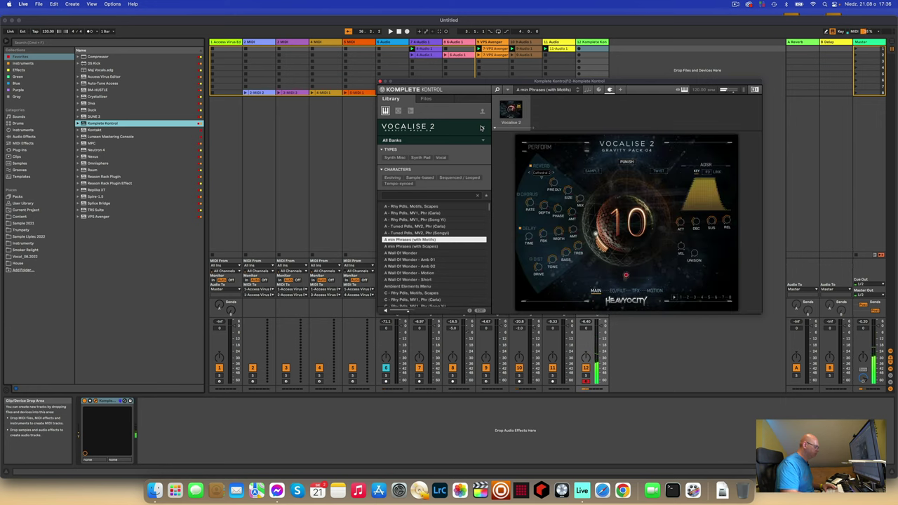
- Add Raum with the Cosmic Keys preset after Vocalise 2 in Komplete Kontrol and close the plug-in window
key("space")
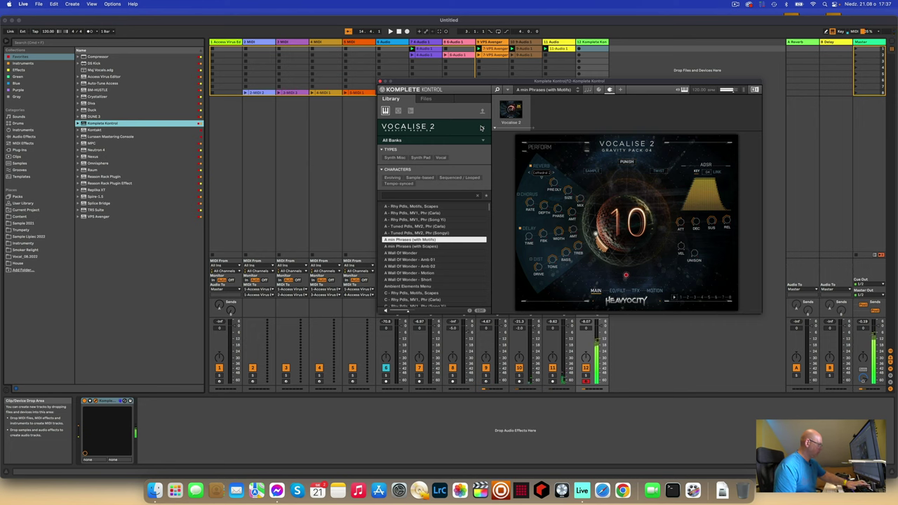
left_click(481, 128)
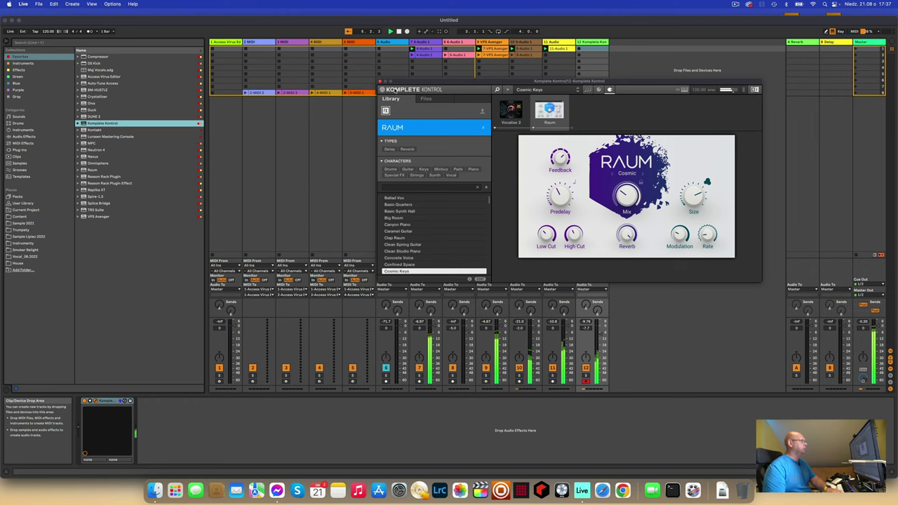
left_click(379, 81)
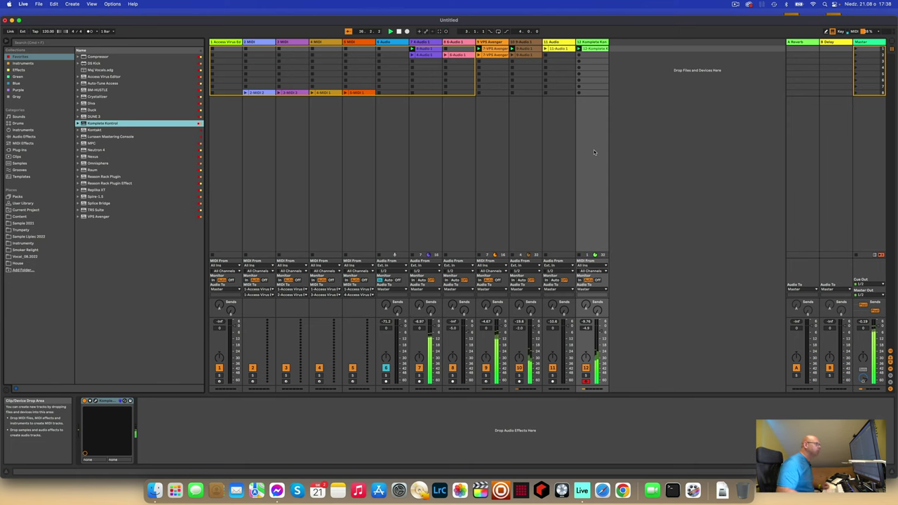
- Open the recorded clip on the twelfth track and shift its second note slightly later to the start of bar 5
left_click(601, 48)
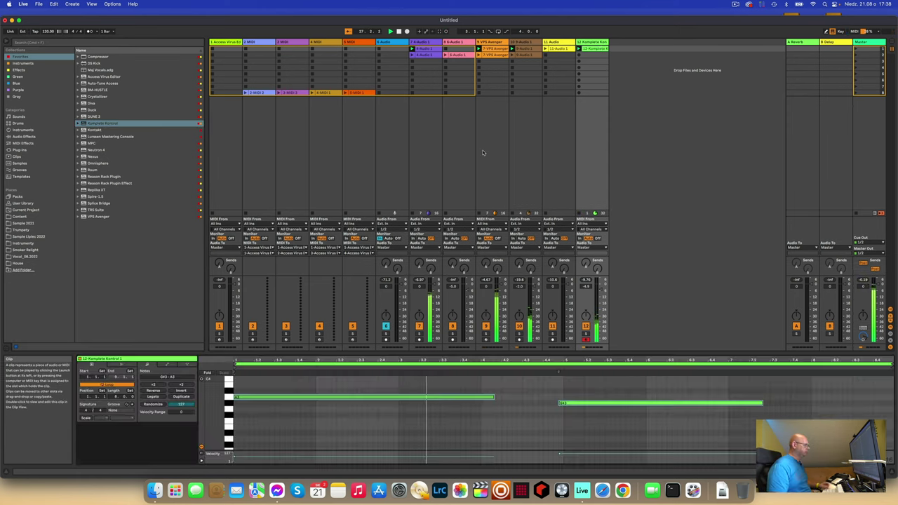
left_click_drag(579, 458, 579, 454)
left_click_drag(576, 405, 583, 405)
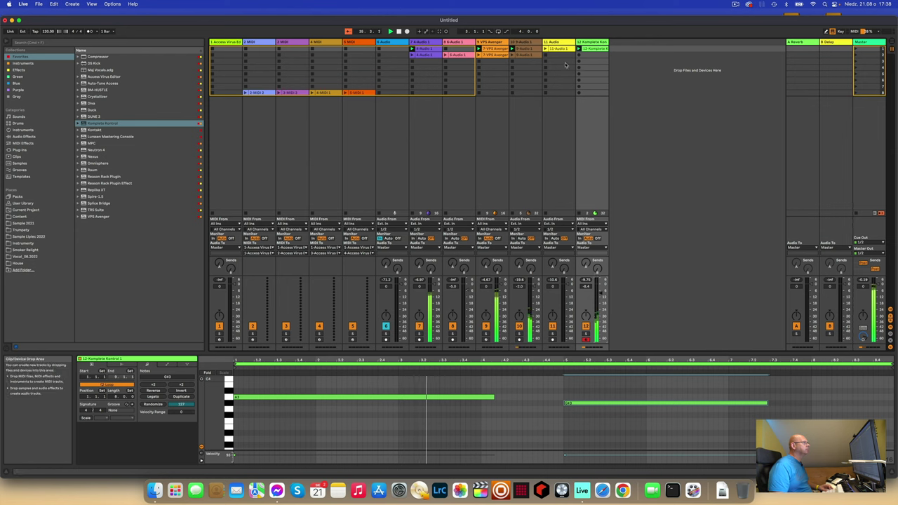
- Copy the first-scene clips of tracks 7, 9, 10 and 11 into the third scene
left_click(454, 49)
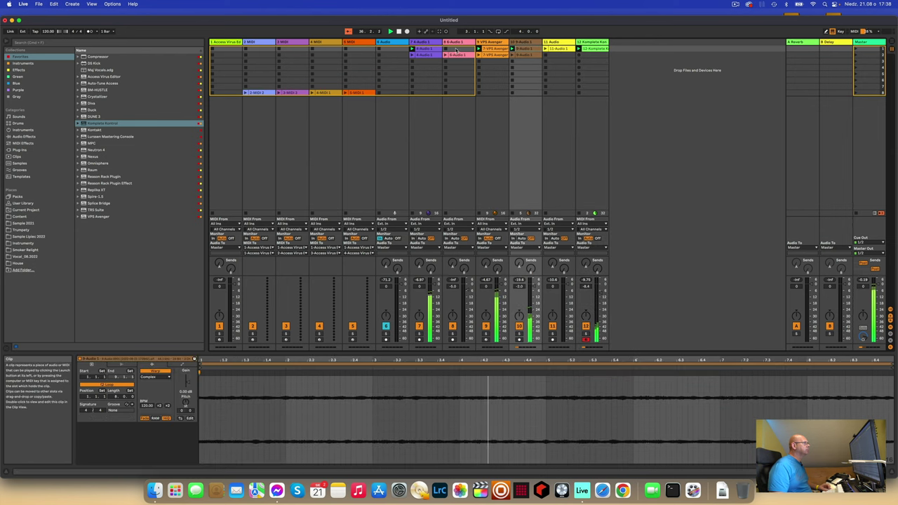
key("Right")
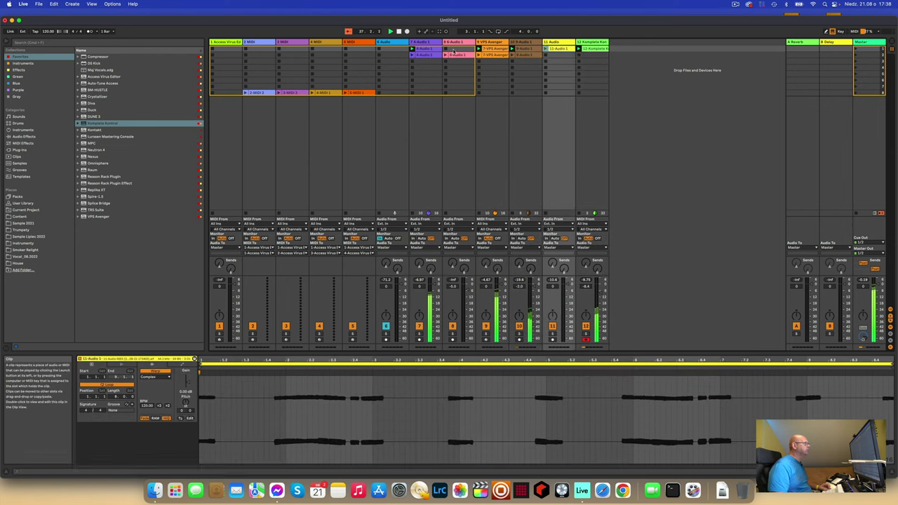
left_click(436, 52, "shift")
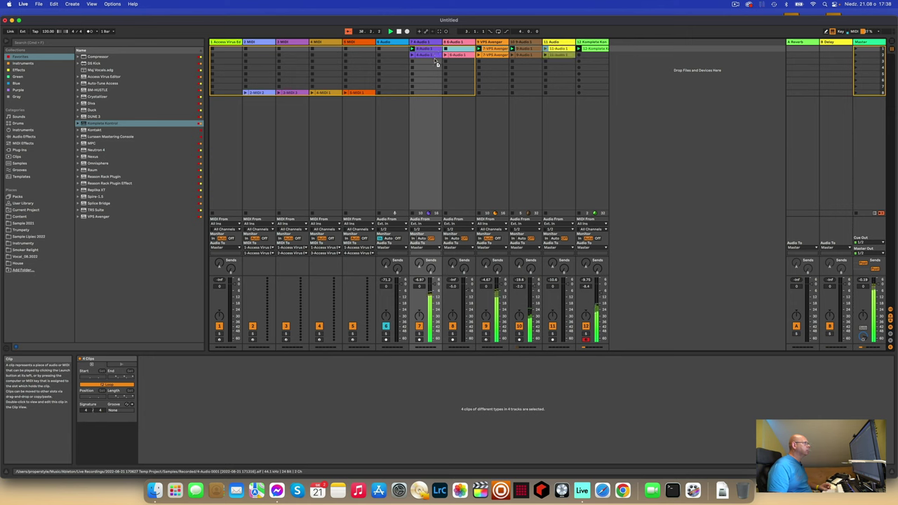
key("super+d")
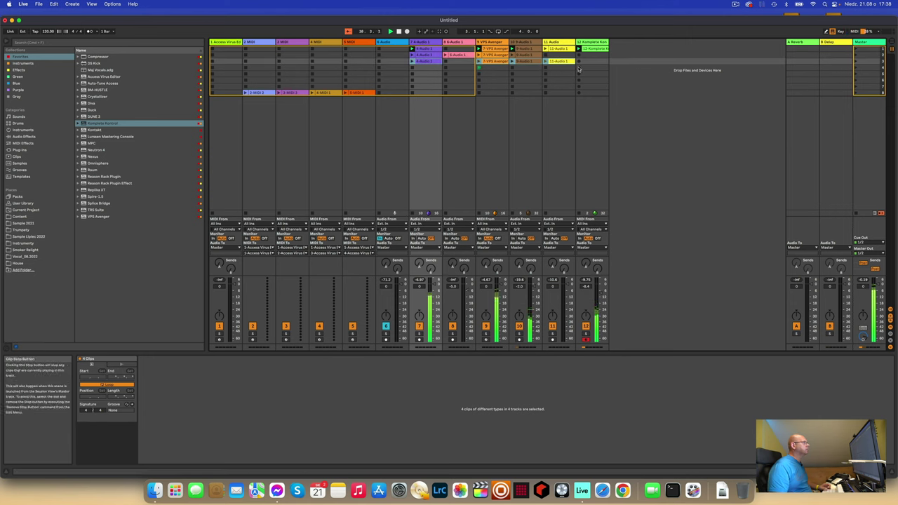
- Audition the third, second and first scenes in turn, and delete the eleventh track's clip from the first scene
left_click(856, 62)
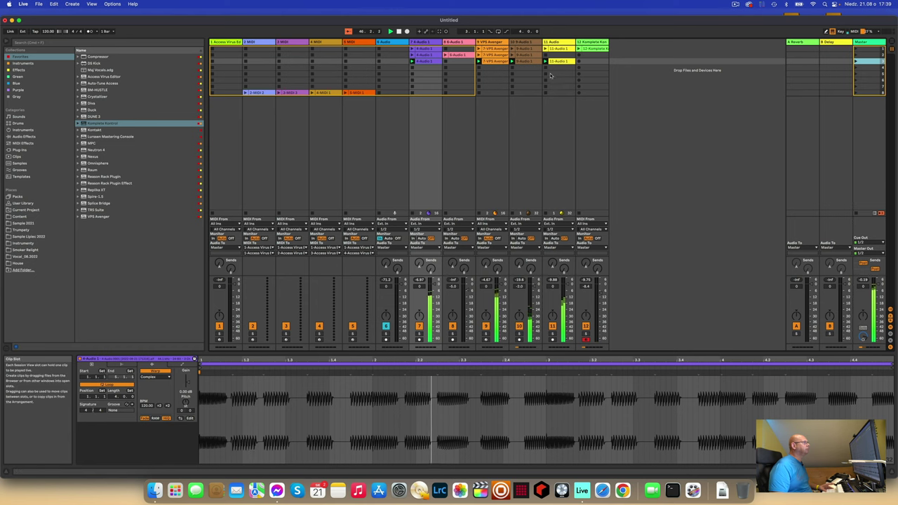
left_click(857, 55)
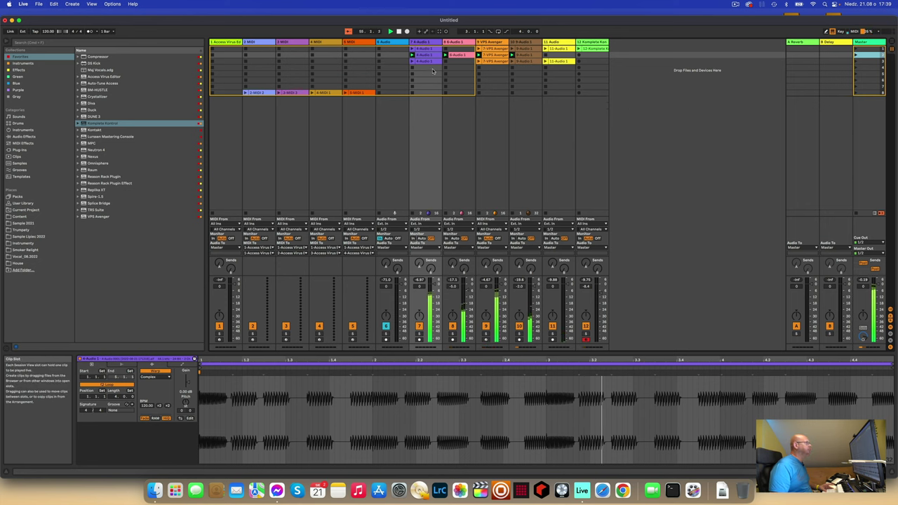
left_click(856, 49)
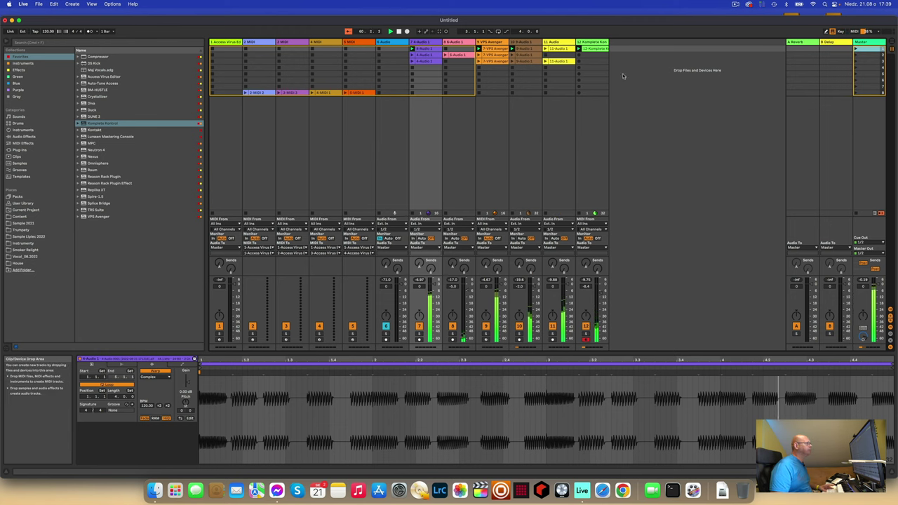
left_click(559, 48)
key("Delete")
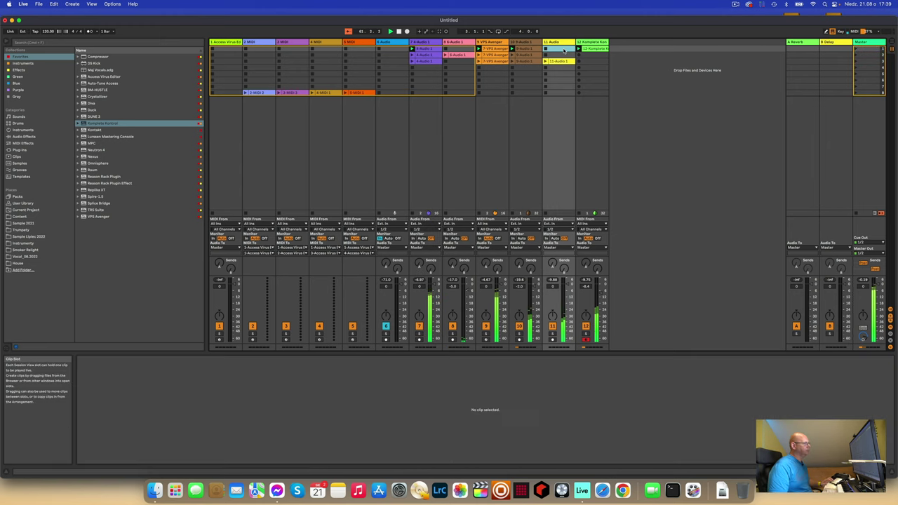